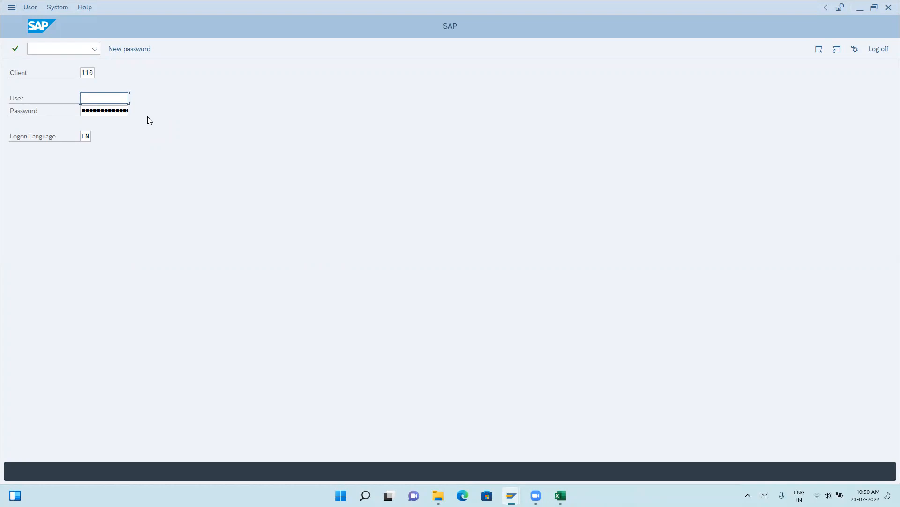
Log on to client 110 with the user name and account password, and open transaction SPRO.
{"action": "left_click", "coordinate": [97, 109]}
{"action": "left_click", "coordinate": [92, 111]}
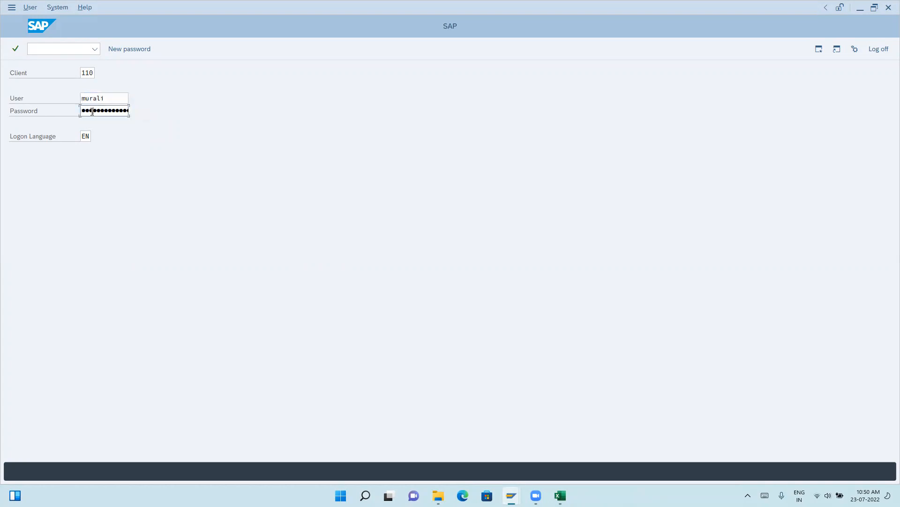
{"action": "key", "text": "Return"}
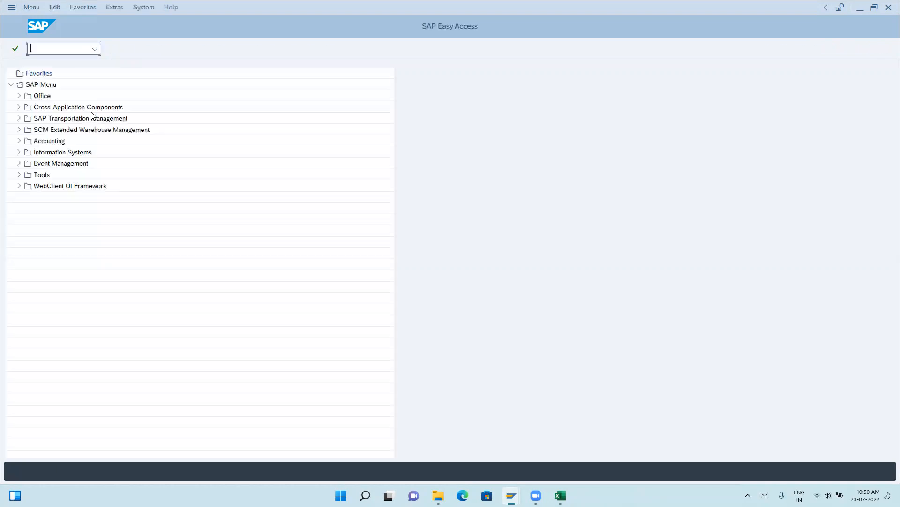
{"action": "type", "text": "spro"}
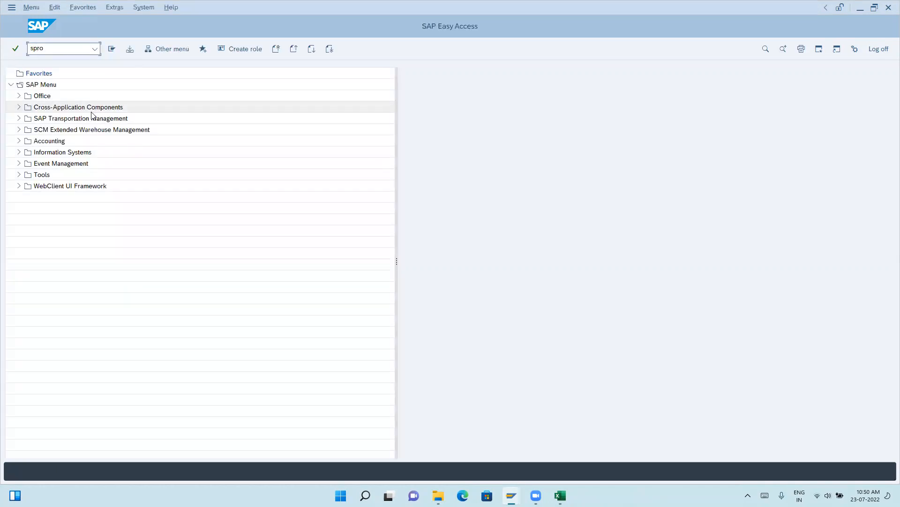
{"action": "key", "text": "Return"}
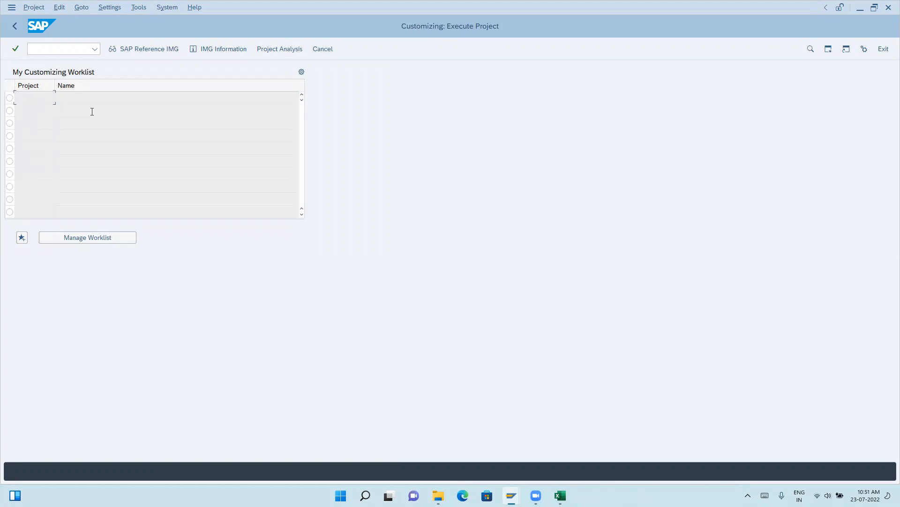
Minimise the SAP windows, switch to Google Chrome and search Google for "warehouse printers".
{"action": "left_click", "coordinate": [861, 9]}
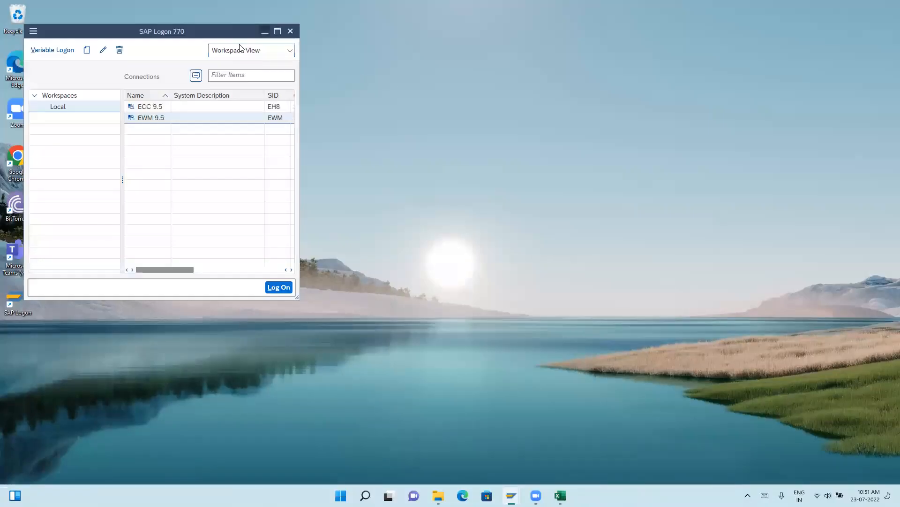
{"action": "left_click", "coordinate": [264, 31]}
{"action": "double_click", "coordinate": [14, 162]}
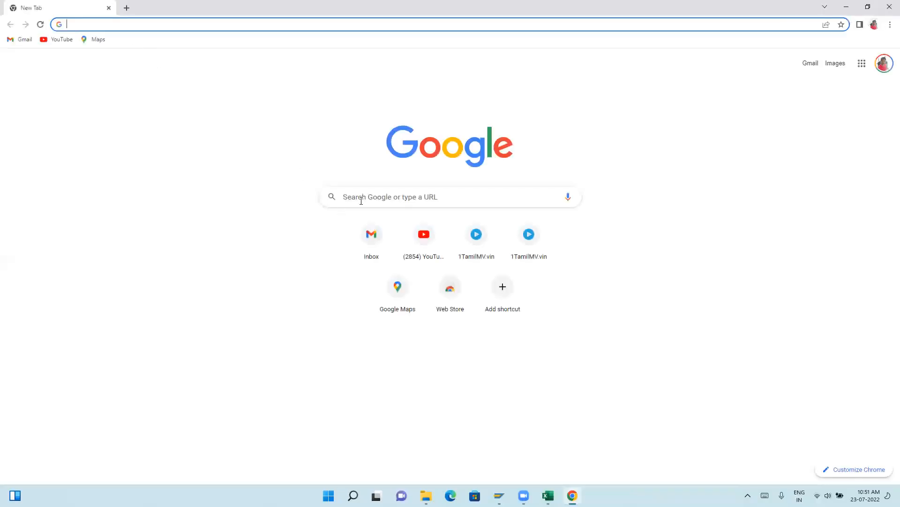
{"action": "left_click", "coordinate": [377, 201]}
{"action": "type", "text": "wareho"}
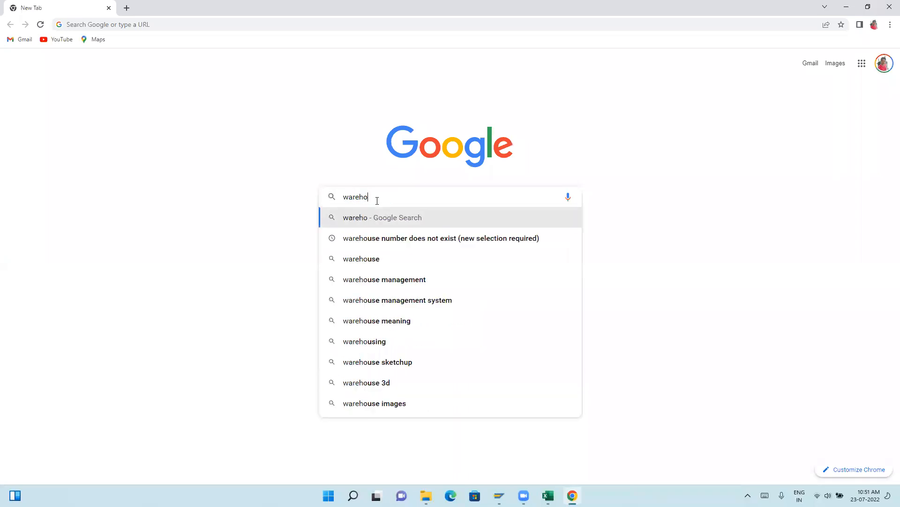
{"action": "type", "text": "use printers"}
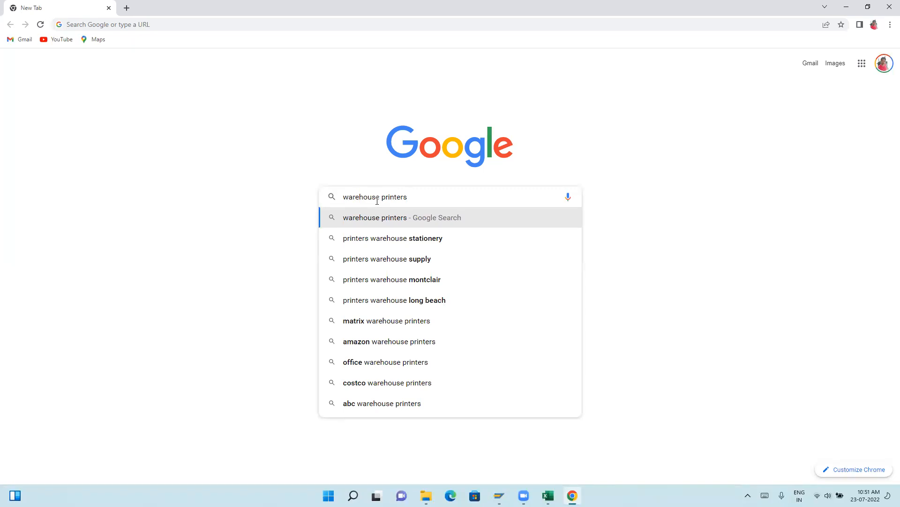
{"action": "key", "text": "Return"}
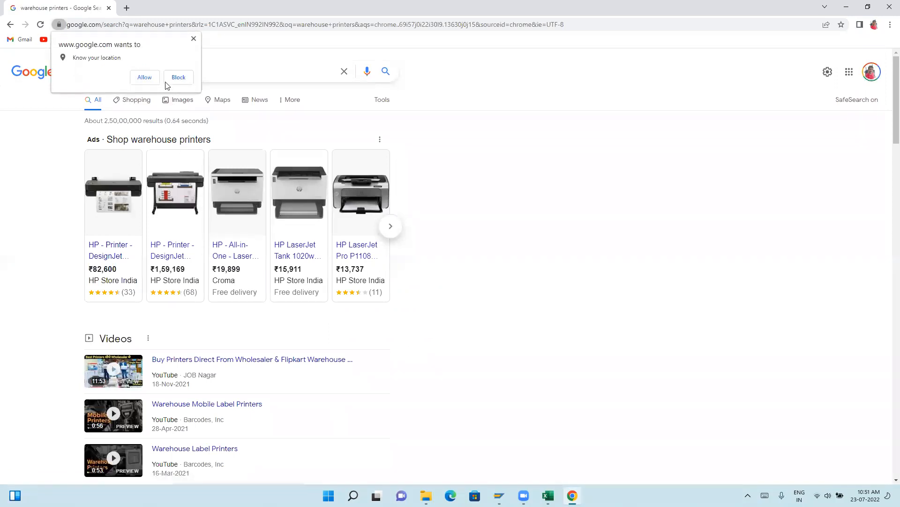
Dismiss the location request, show the image results and preview the Honeywell RFID Printers image from RMS Omega.
{"action": "left_click", "coordinate": [193, 39]}
{"action": "left_click", "coordinate": [174, 101]}
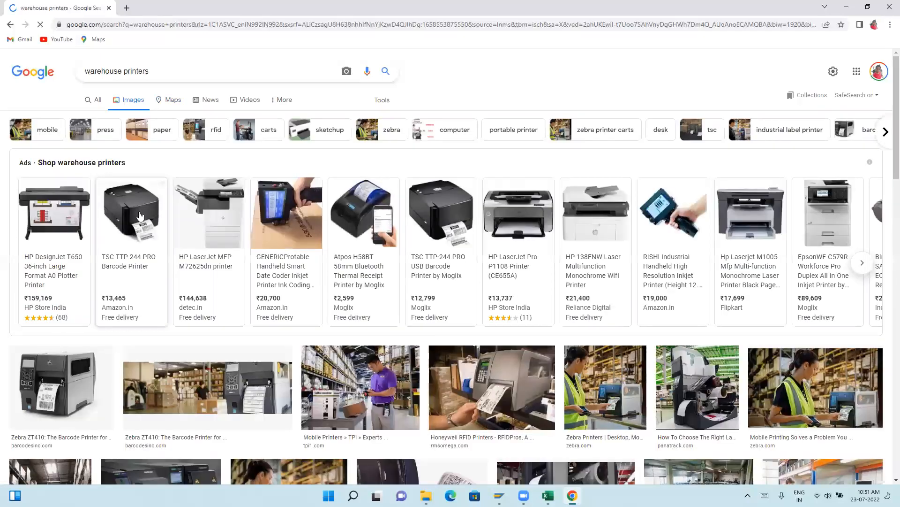
{"action": "left_click", "coordinate": [434, 227]}
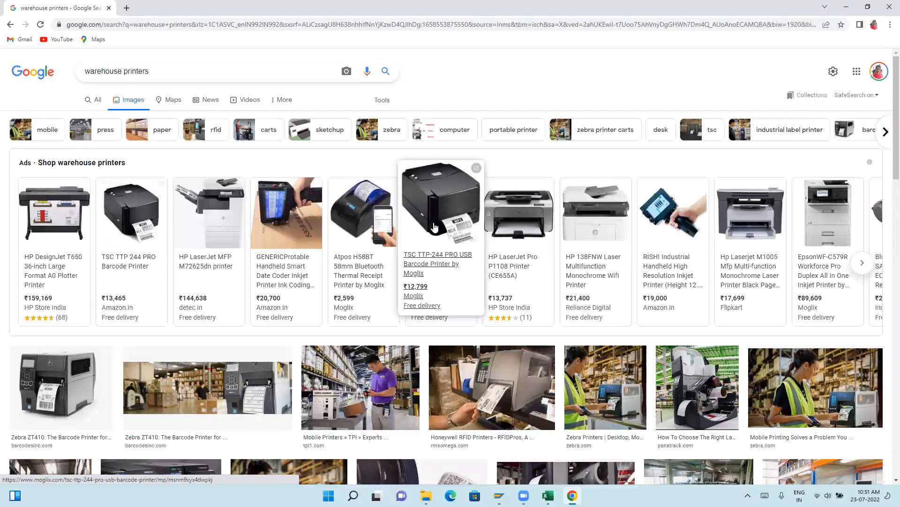
{"action": "left_click", "coordinate": [507, 382]}
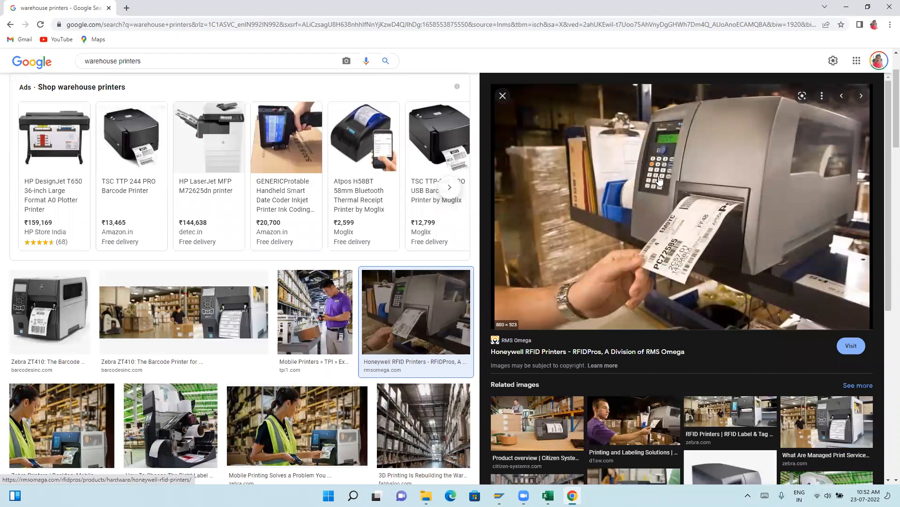
Preview the Zebra ZT410 image and the Zebra mobile printing image, and return to the Honeywell RFID Printers image.
{"action": "mouse_move", "coordinate": [432, 140]}
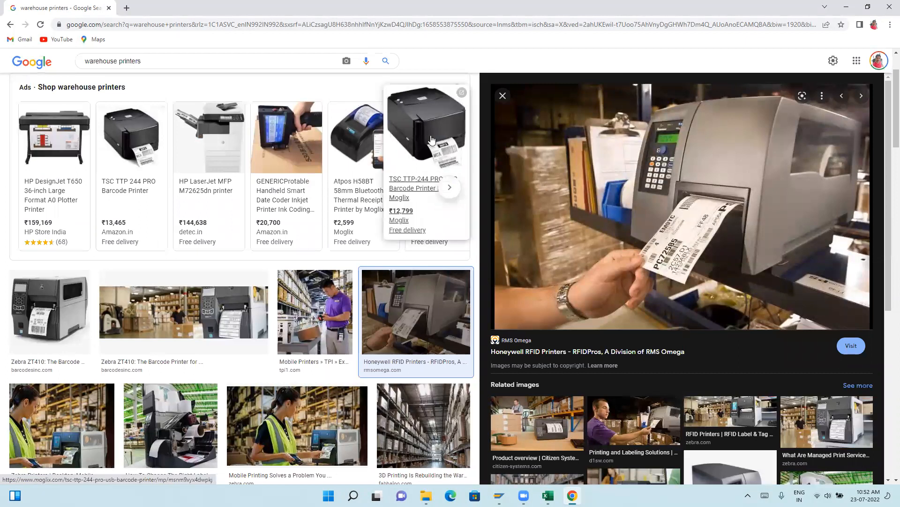
{"action": "left_click", "coordinate": [40, 313]}
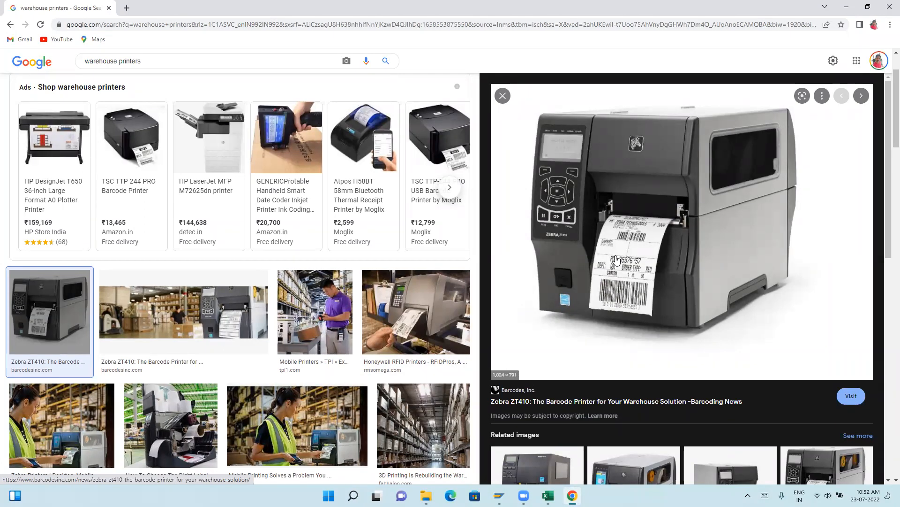
{"action": "left_click", "coordinate": [326, 441]}
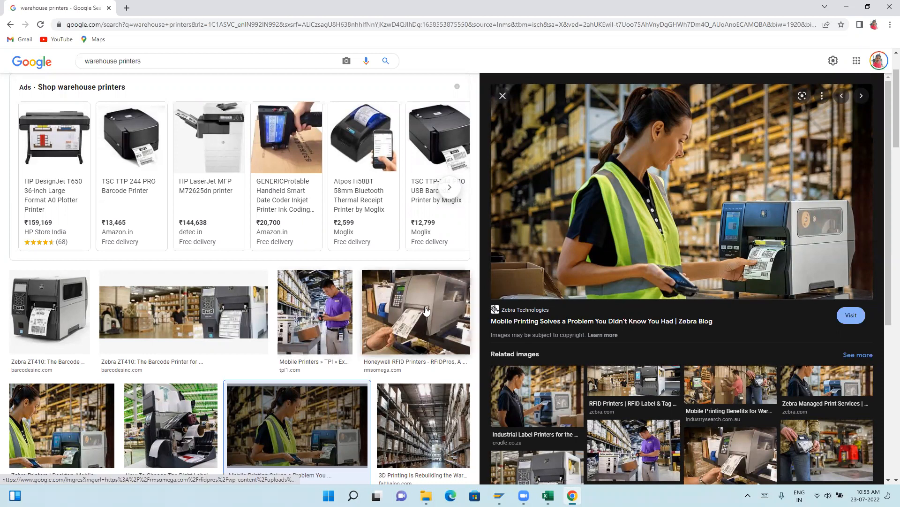
{"action": "left_click", "coordinate": [412, 321]}
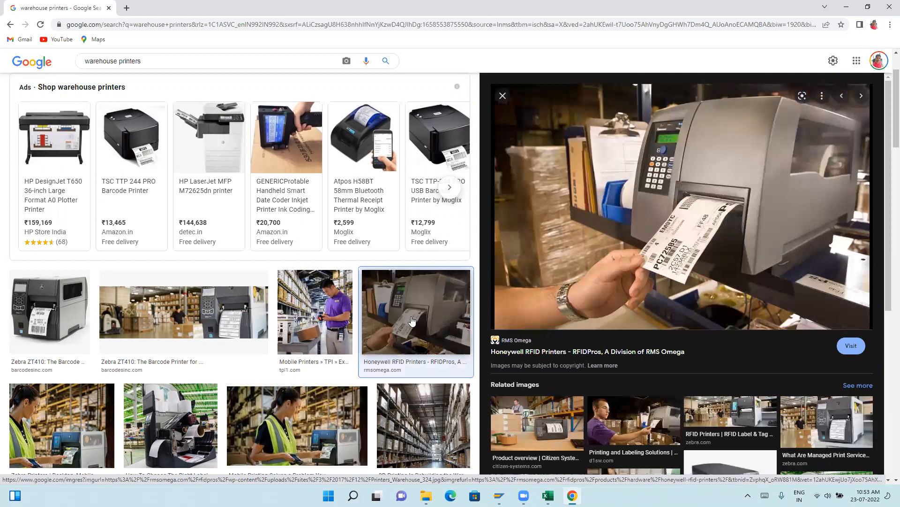
Visit the Honeywell RFID Printers page on rmsomega.com, look through its features and printer models, and close the page.
{"action": "left_click", "coordinate": [668, 236]}
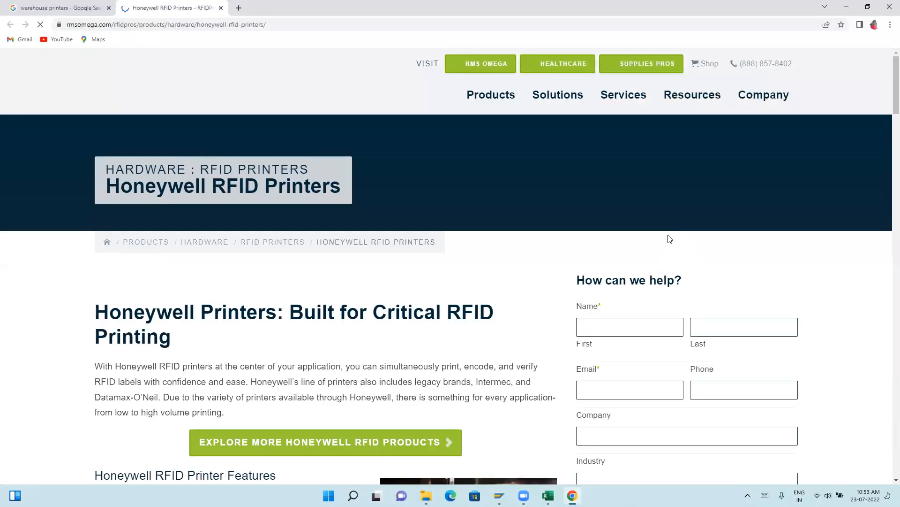
{"action": "scroll", "coordinate": [408, 277], "scroll_direction": "down", "scroll_amount": 10}
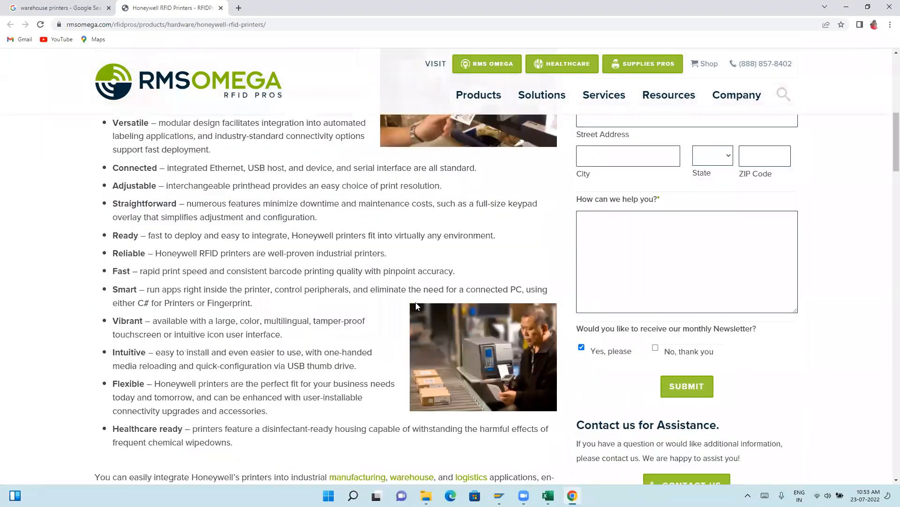
{"action": "scroll", "coordinate": [417, 305], "scroll_direction": "down", "scroll_amount": 13}
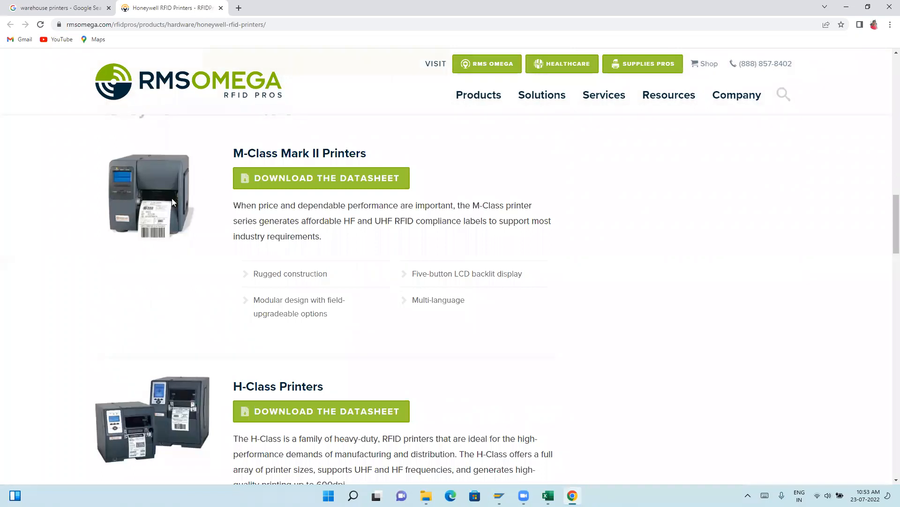
{"action": "scroll", "coordinate": [162, 406], "scroll_direction": "down", "scroll_amount": 2}
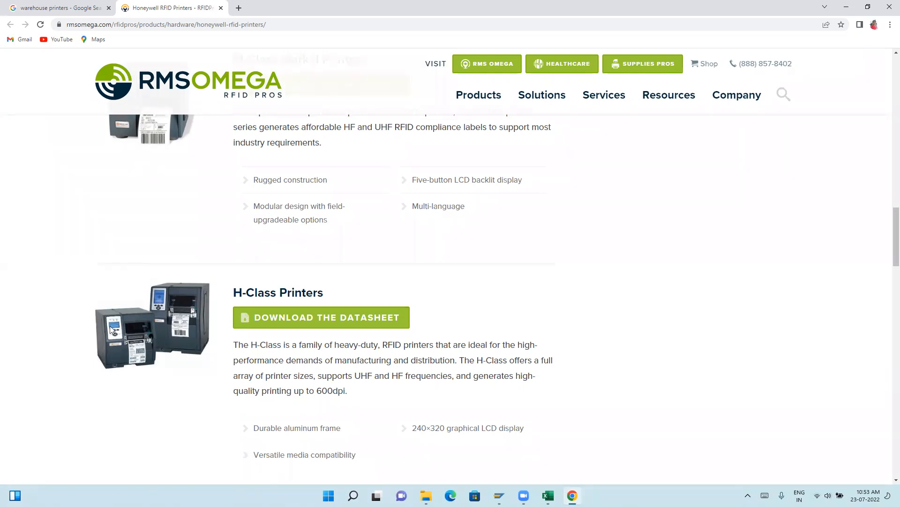
{"action": "scroll", "coordinate": [24, 151], "scroll_direction": "up", "scroll_amount": 4}
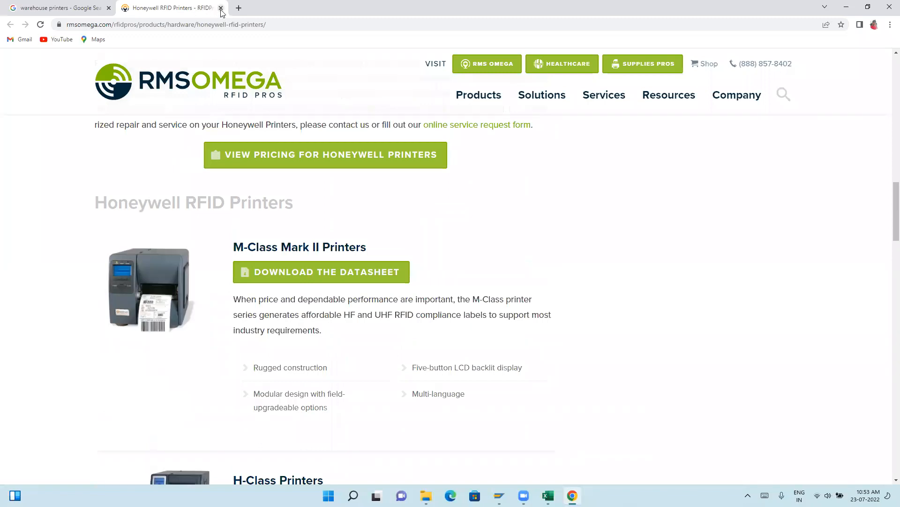
{"action": "left_click", "coordinate": [221, 8]}
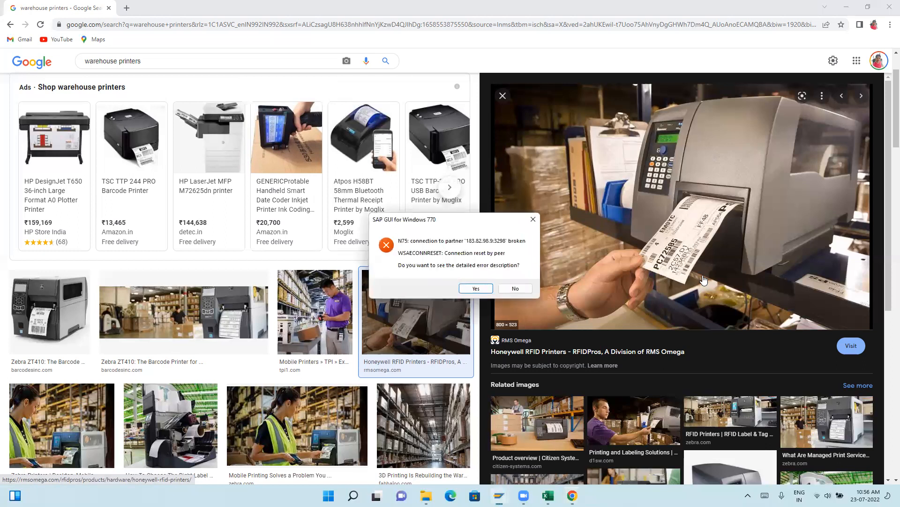
Decline the SAP connection error details, and preview the Panatrack label printer image and the EMS Barcode Solutions barcode printer image.
{"action": "left_click", "coordinate": [516, 288]}
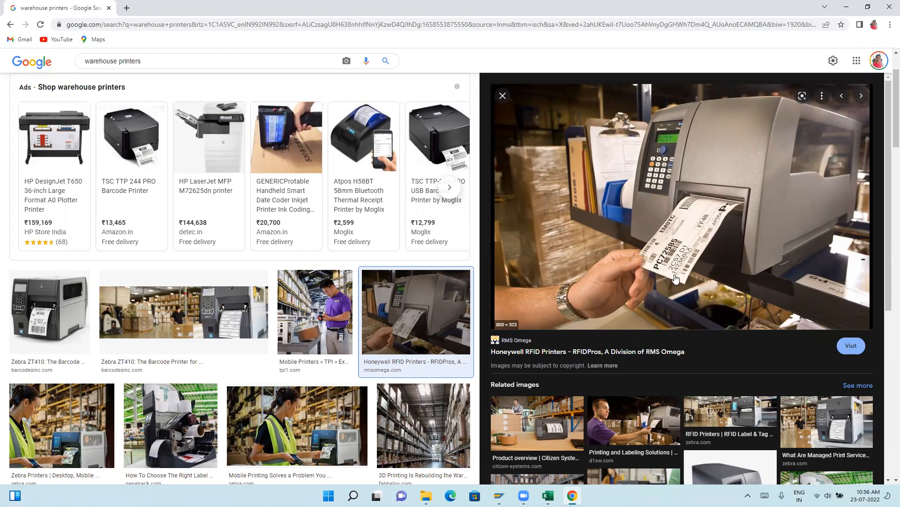
{"action": "scroll", "coordinate": [163, 350], "scroll_direction": "down", "scroll_amount": 2}
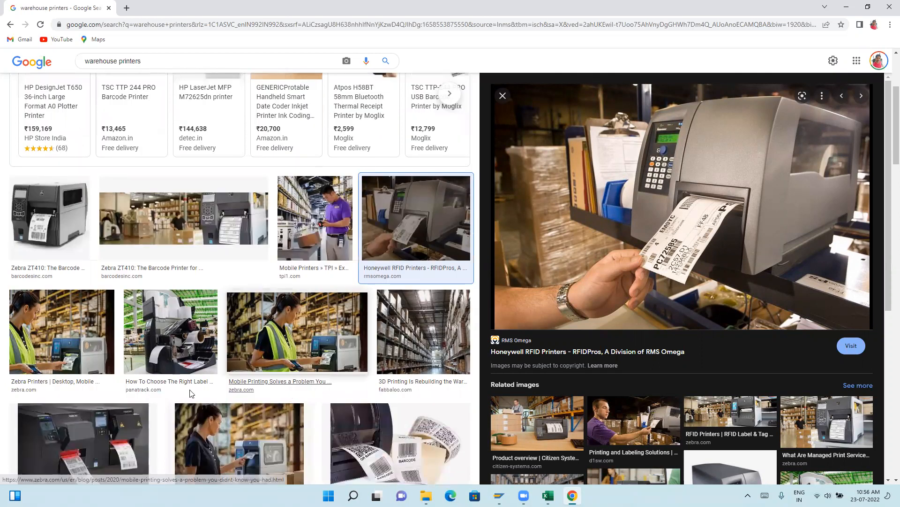
{"action": "left_click", "coordinate": [164, 351]}
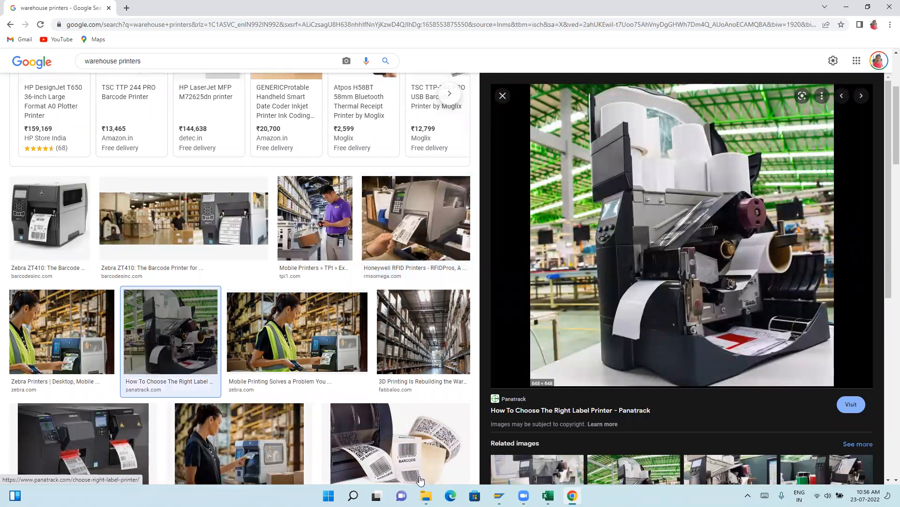
{"action": "left_click", "coordinate": [365, 464]}
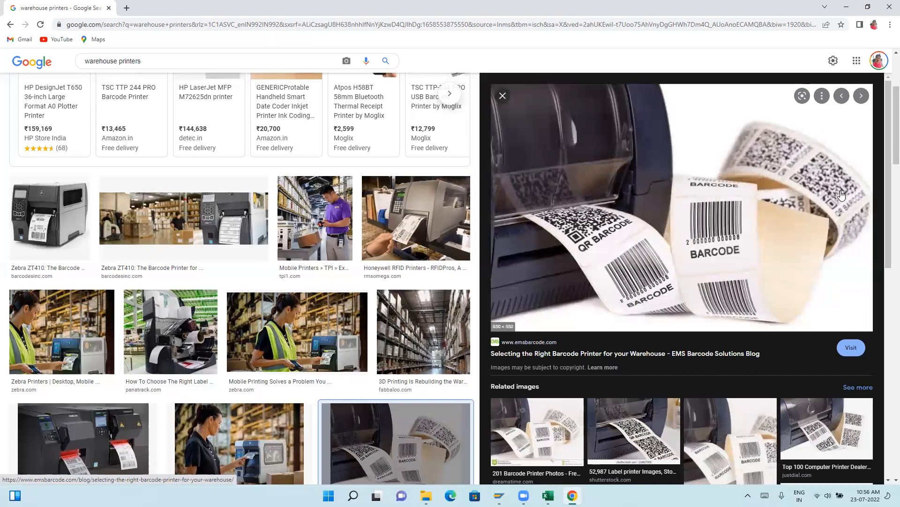
Preview the Citizen Systems product overview image and the related image of the Citizen CT-S4000 receipt printers.
{"action": "scroll", "coordinate": [183, 329], "scroll_direction": "down", "scroll_amount": 6}
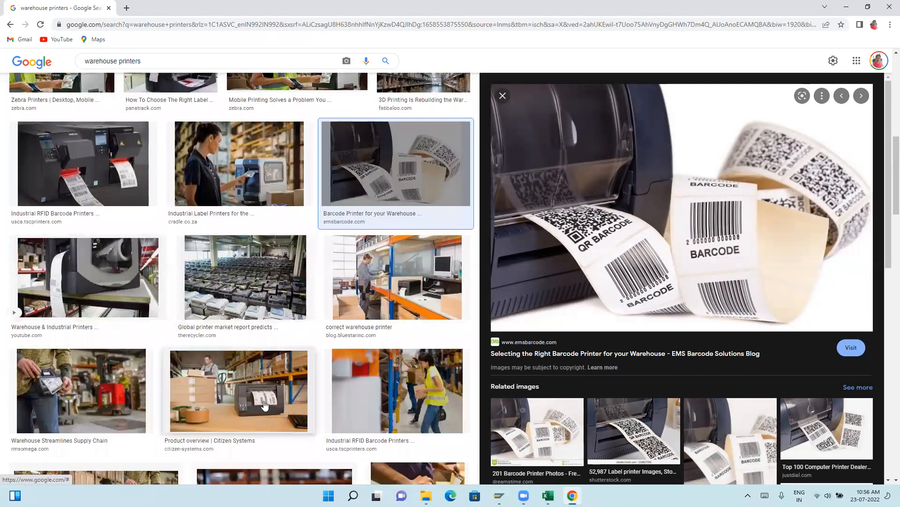
{"action": "left_click", "coordinate": [265, 406]}
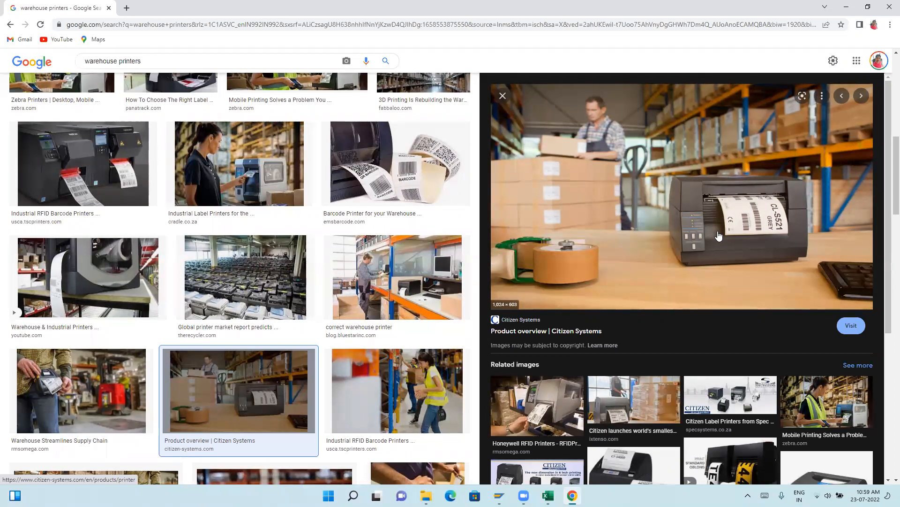
{"action": "scroll", "coordinate": [719, 236], "scroll_direction": "down", "scroll_amount": 3}
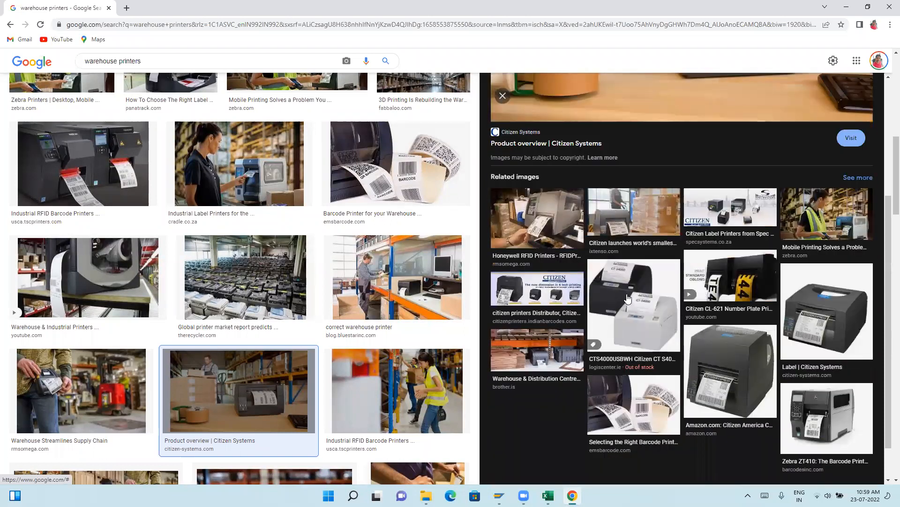
{"action": "left_click", "coordinate": [648, 317]}
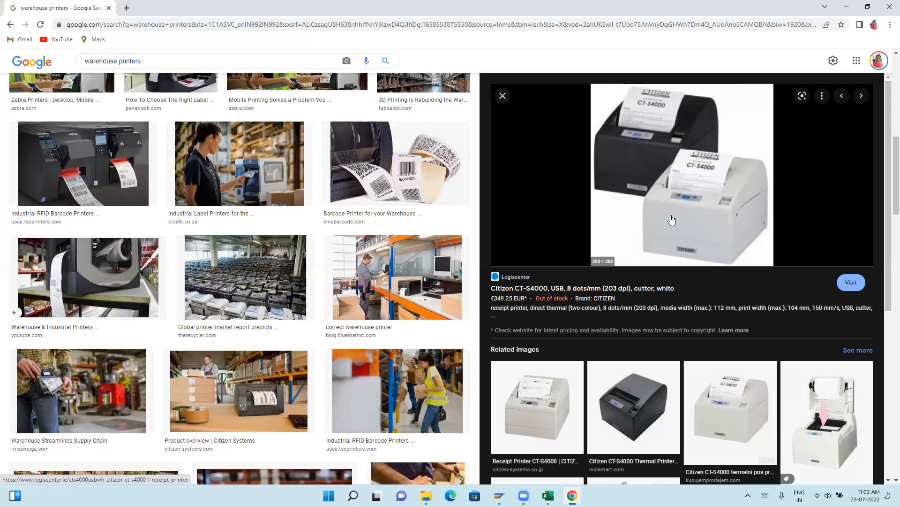
Highlight the search phrase "warehouse printers" above the image results.
{"action": "scroll", "coordinate": [282, 235], "scroll_direction": "up", "scroll_amount": 3}
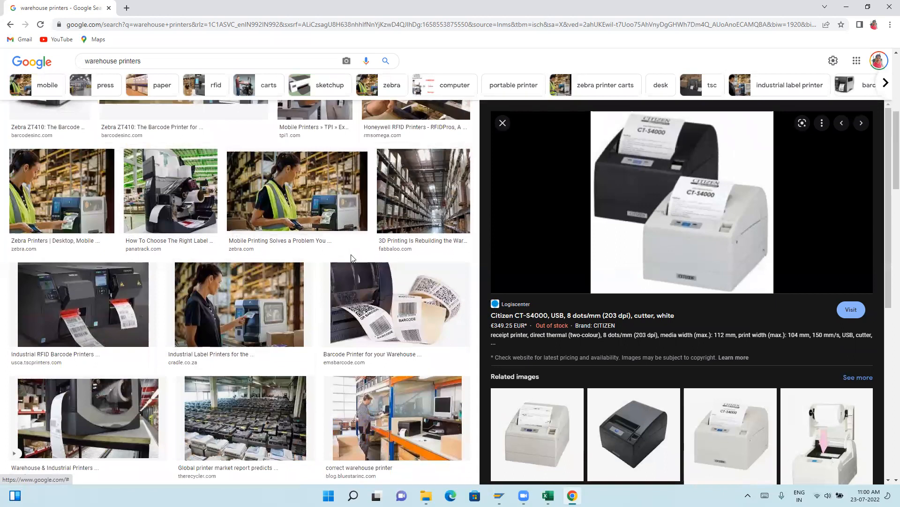
{"action": "scroll", "coordinate": [352, 258], "scroll_direction": "up", "scroll_amount": 6}
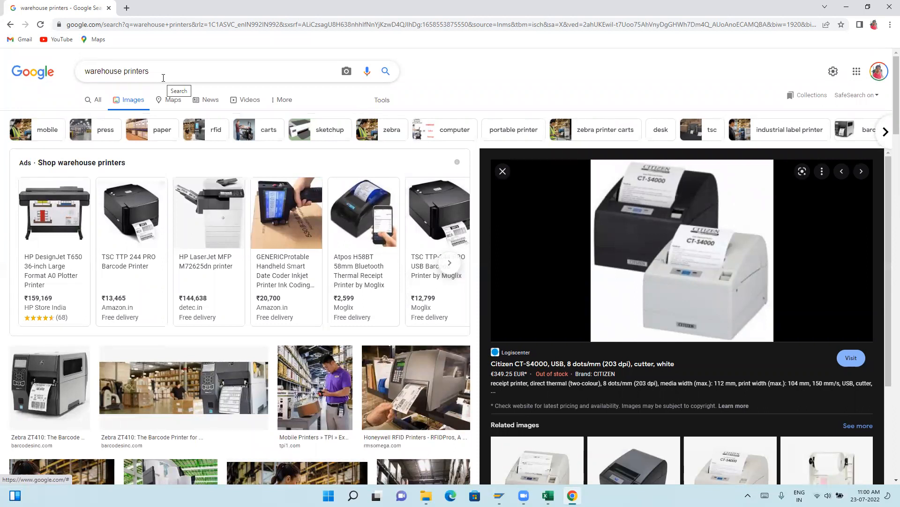
{"action": "left_click_drag", "start_coordinate": [155, 70], "coordinate": [86, 73]}
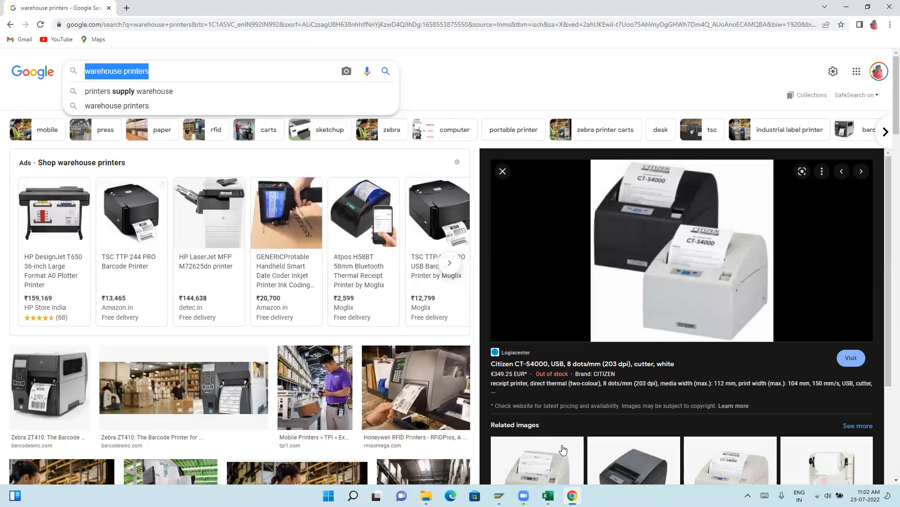
Switch to SAP Logon and log on to the EWM 9.5 system in client 110 with the user name and password.
{"action": "left_click", "coordinate": [499, 495]}
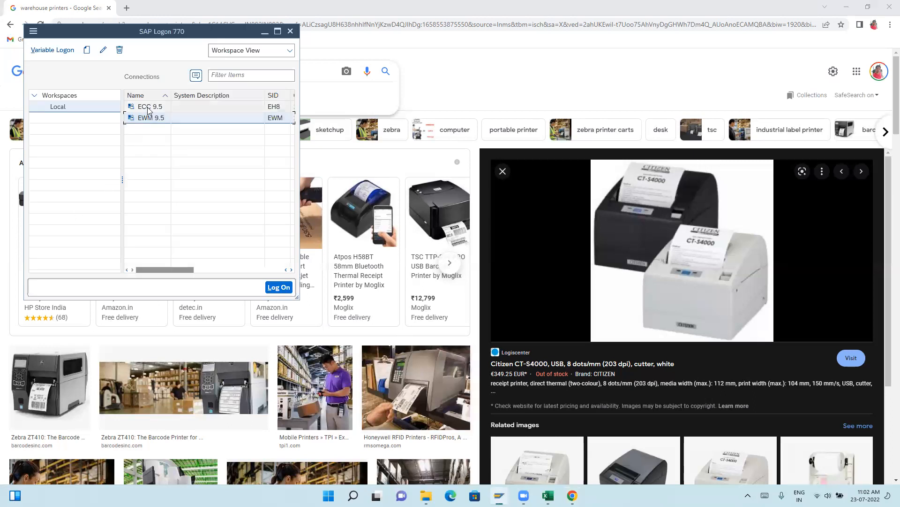
{"action": "double_click", "coordinate": [149, 120]}
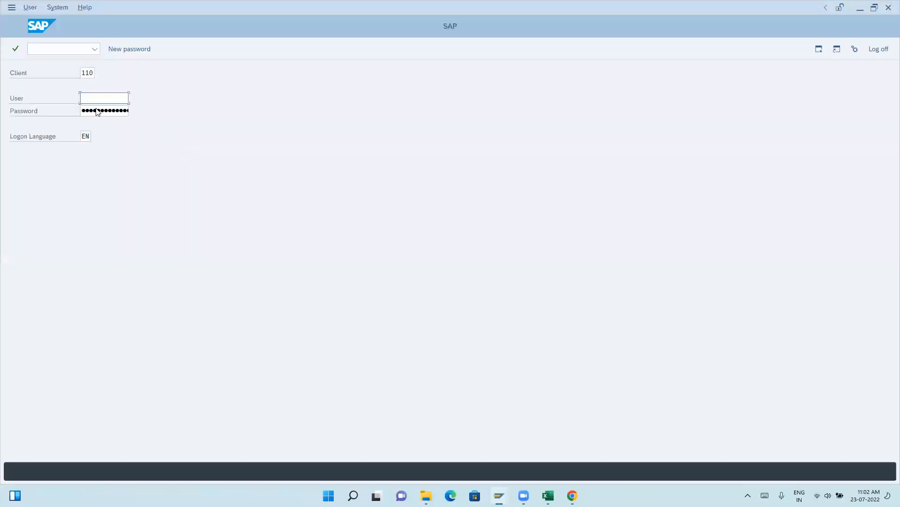
{"action": "type", "text": "murali"}
{"action": "left_click", "coordinate": [95, 111]}
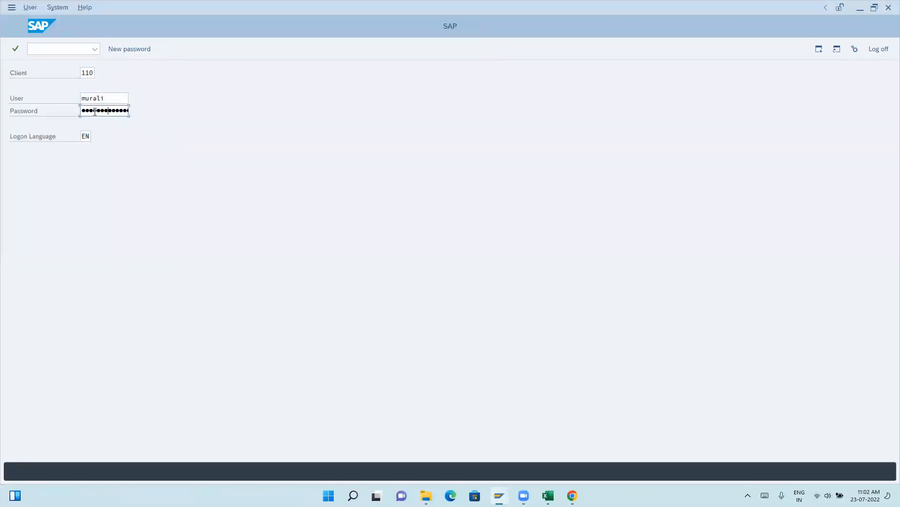
{"action": "key", "text": "Return"}
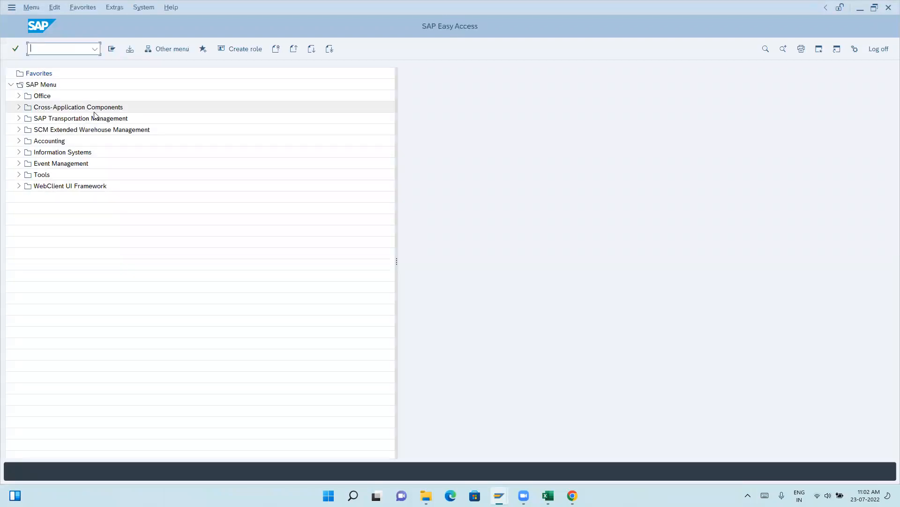
Open spool administration with transaction spad and display output device LP01.
{"action": "type", "text": "spad"}
{"action": "key", "text": "Return"}
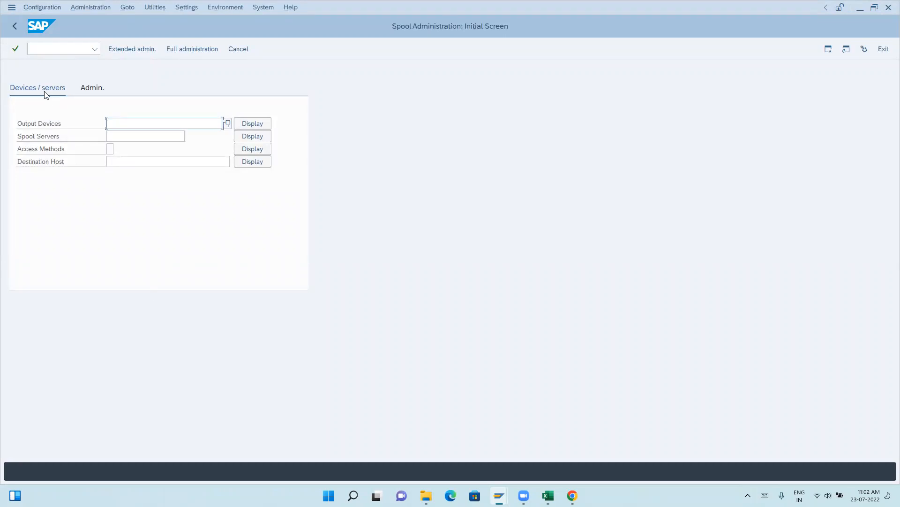
{"action": "left_click", "coordinate": [228, 124]}
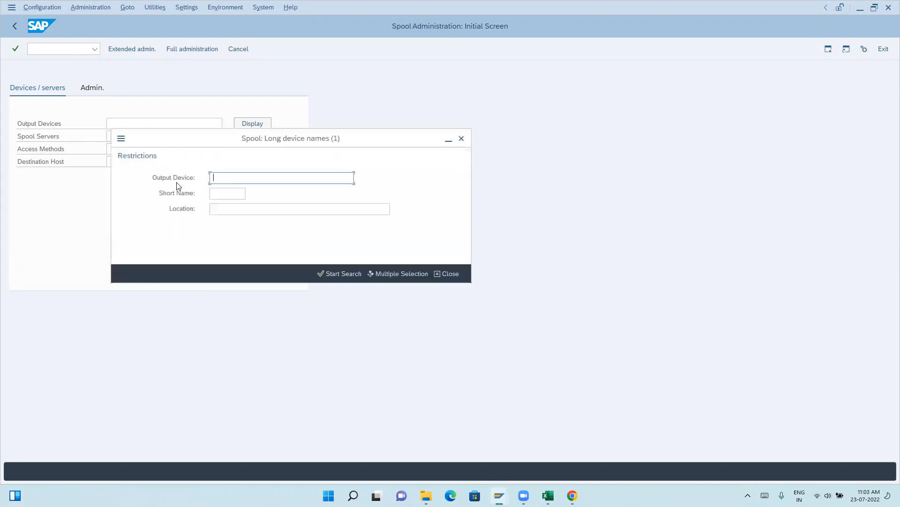
{"action": "key", "text": "Return"}
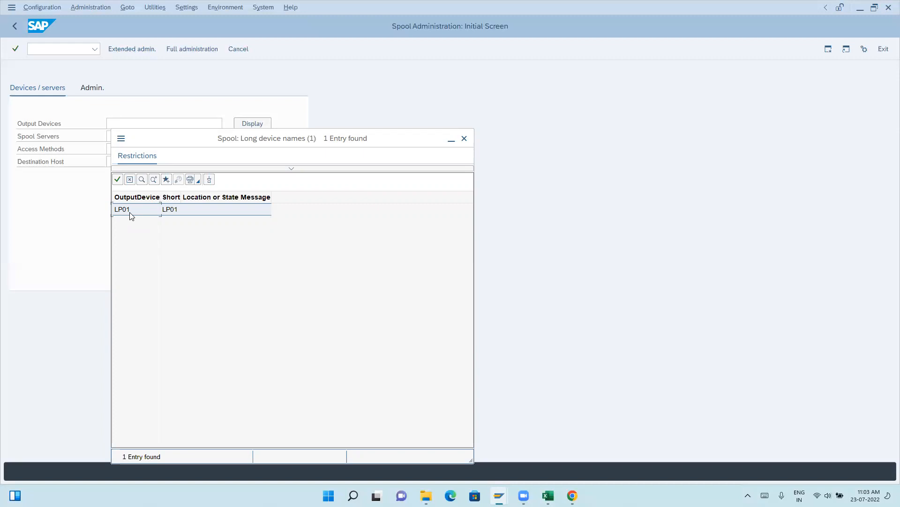
{"action": "double_click", "coordinate": [131, 209]}
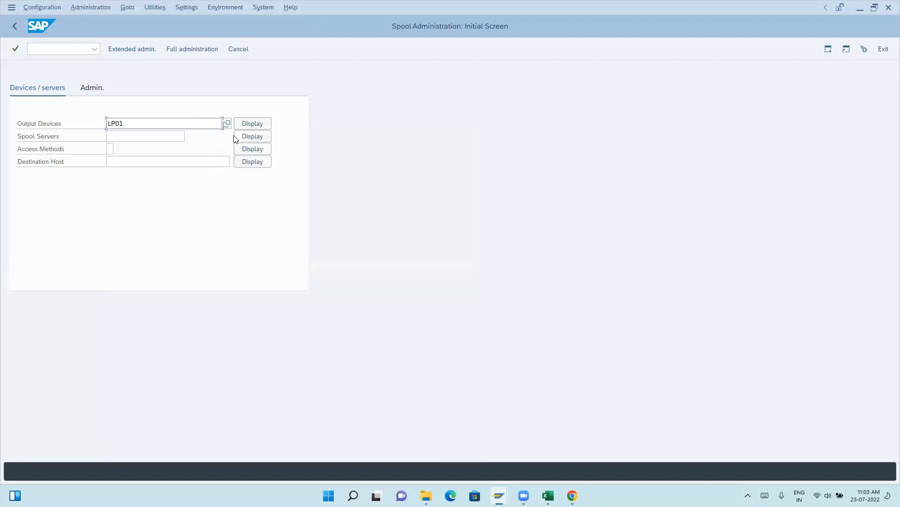
{"action": "key", "text": "Return"}
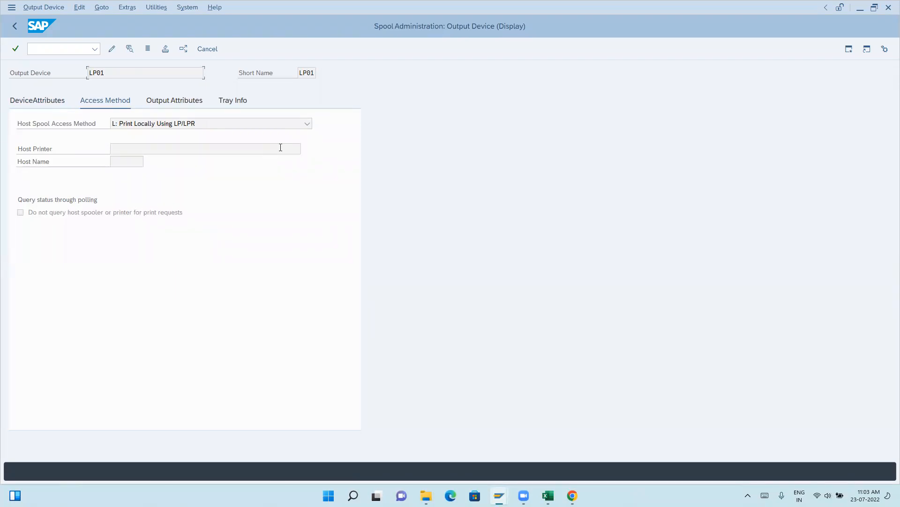
Review the output attributes and tray info of device LP01, and return to the SAP Easy Access menu.
{"action": "left_click", "coordinate": [13, 73]}
{"action": "left_click", "coordinate": [133, 73]}
{"action": "left_click", "coordinate": [174, 100]}
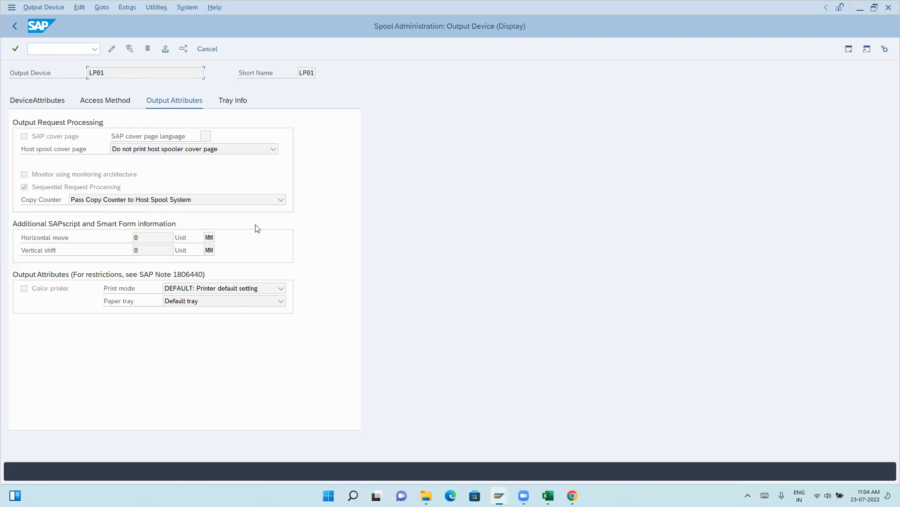
{"action": "left_click", "coordinate": [227, 101]}
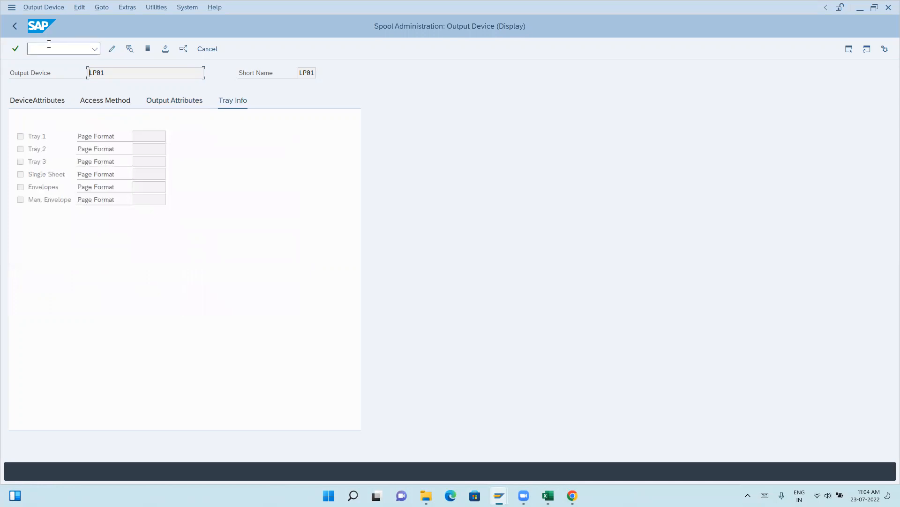
{"action": "type", "text": "/n"}
{"action": "key", "text": "Return"}
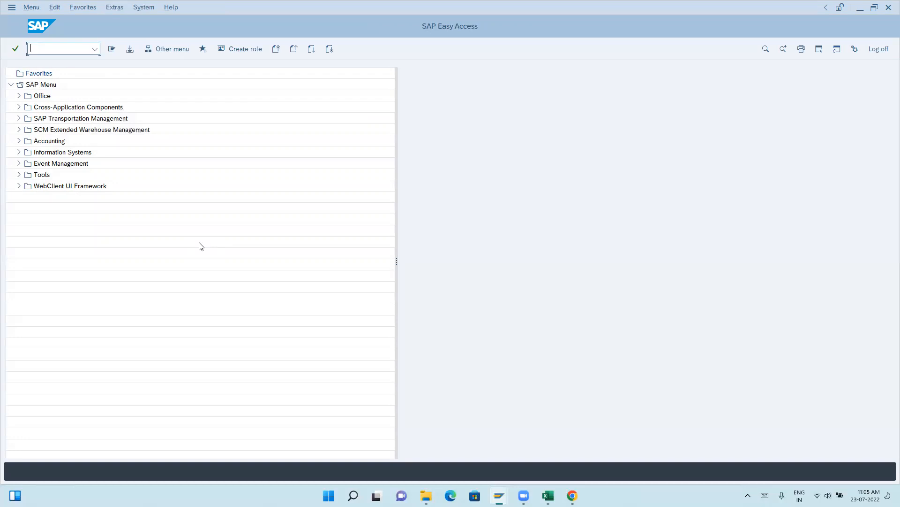
Expand Extended Warehouse Management down to Work Scheduling in the SAP menu, checking the Delivery Processing folder and collapsing it again.
{"action": "left_click", "coordinate": [19, 130]}
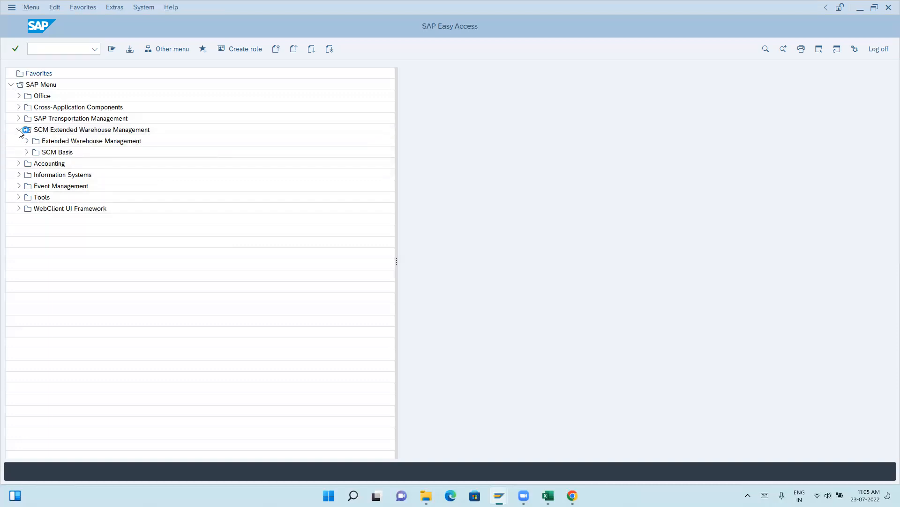
{"action": "left_click", "coordinate": [26, 141]}
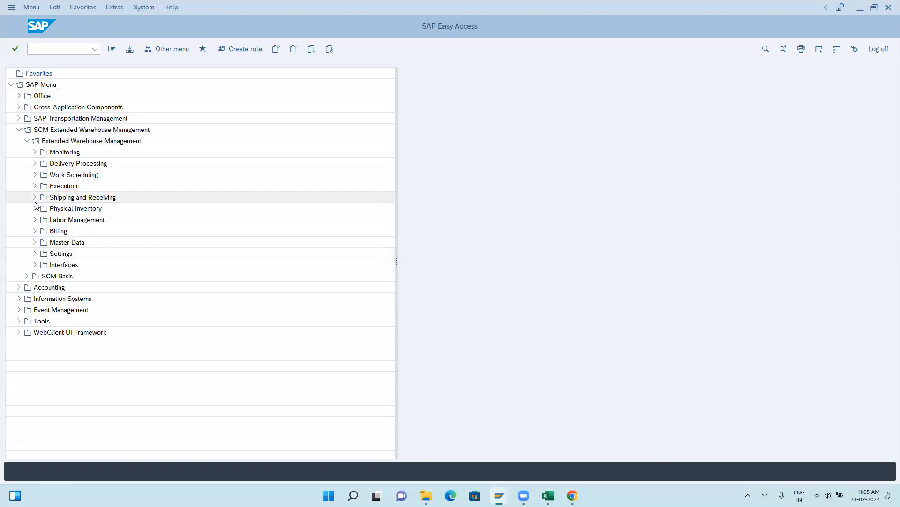
{"action": "left_click", "coordinate": [35, 175]}
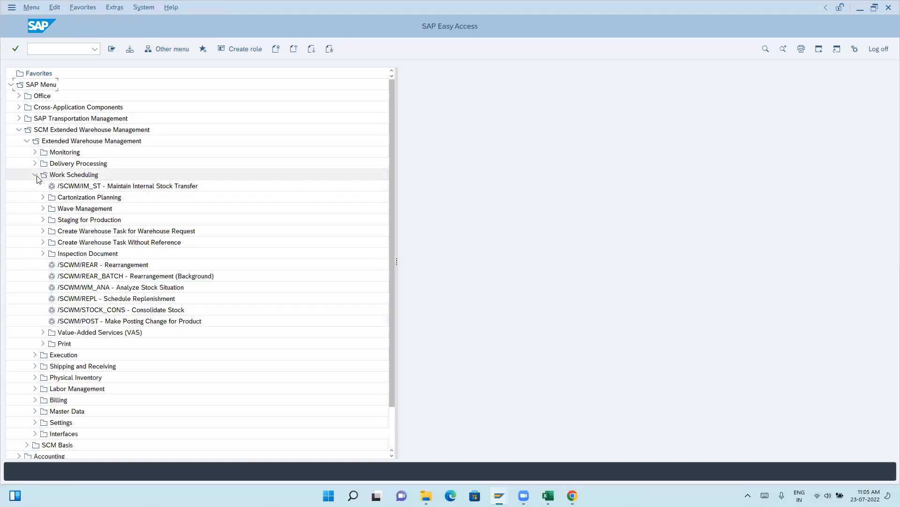
{"action": "left_click", "coordinate": [35, 163]}
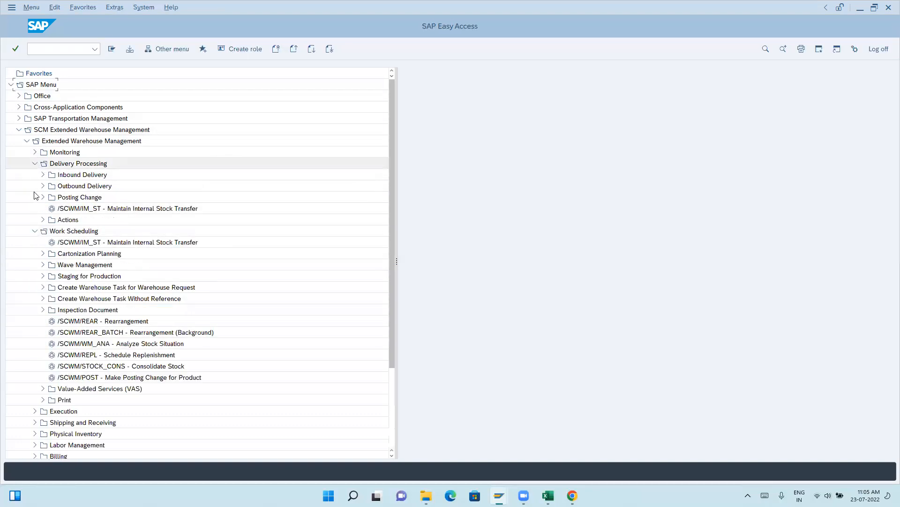
{"action": "left_click", "coordinate": [41, 220]}
{"action": "left_click", "coordinate": [40, 221]}
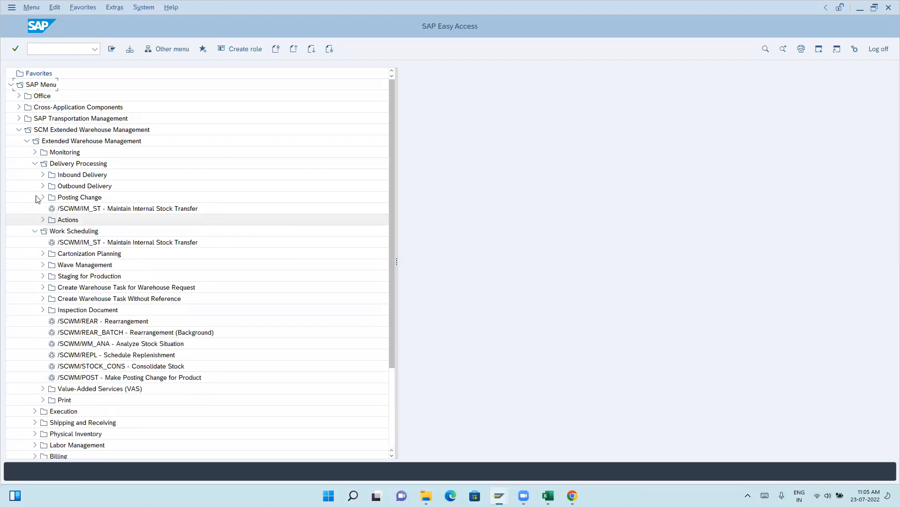
{"action": "left_click", "coordinate": [34, 164]}
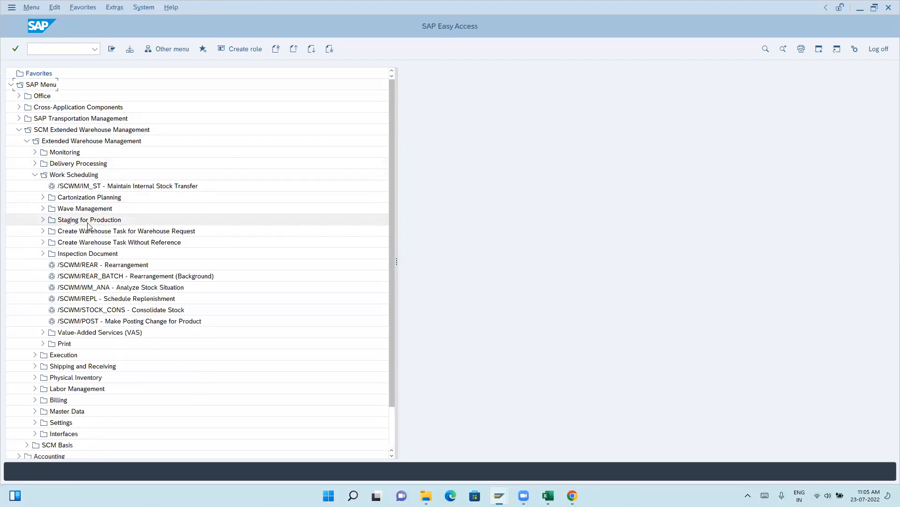
Open Maintain Warehouse-Specific Printing Parameters (/SCWM/60000431) from the print settings under Work Scheduling.
{"action": "left_click", "coordinate": [43, 343]}
{"action": "left_click", "coordinate": [51, 367]}
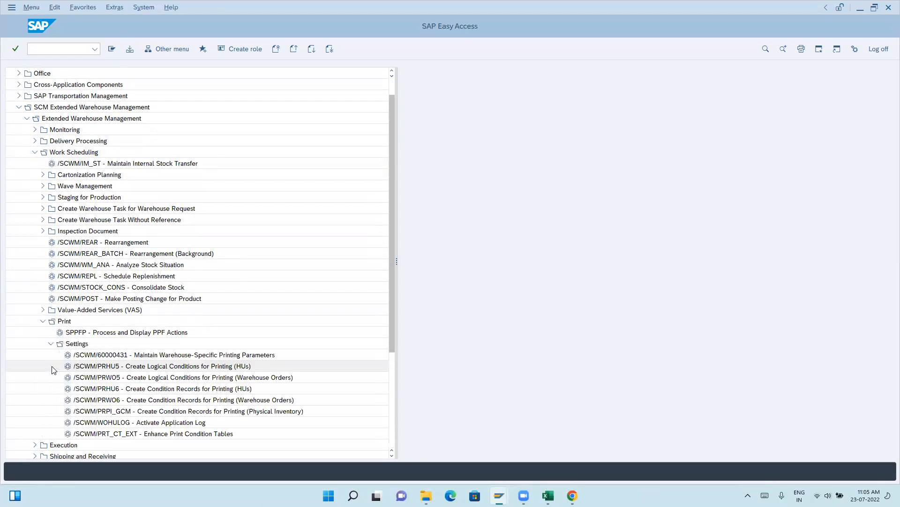
{"action": "scroll", "coordinate": [206, 373], "scroll_direction": "down", "scroll_amount": 3}
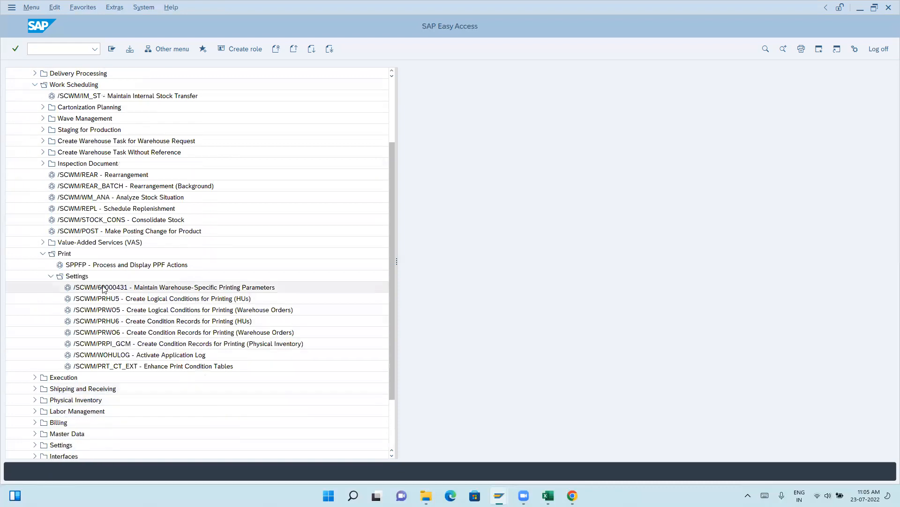
{"action": "double_click", "coordinate": [157, 287]}
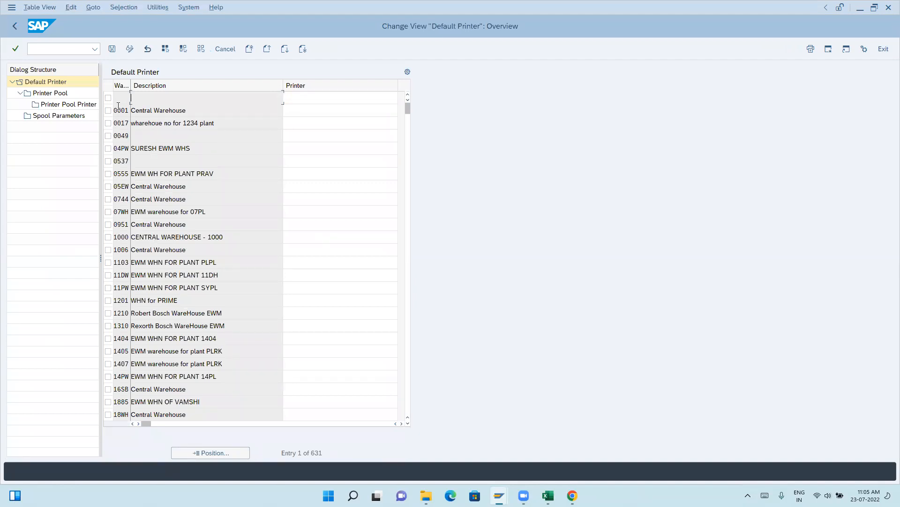
Look through the warehouses' default printers as far as the printer entry for warehouse 19EW.
{"action": "left_click", "coordinate": [133, 352]}
{"action": "scroll", "coordinate": [132, 352], "scroll_direction": "down", "scroll_amount": 1}
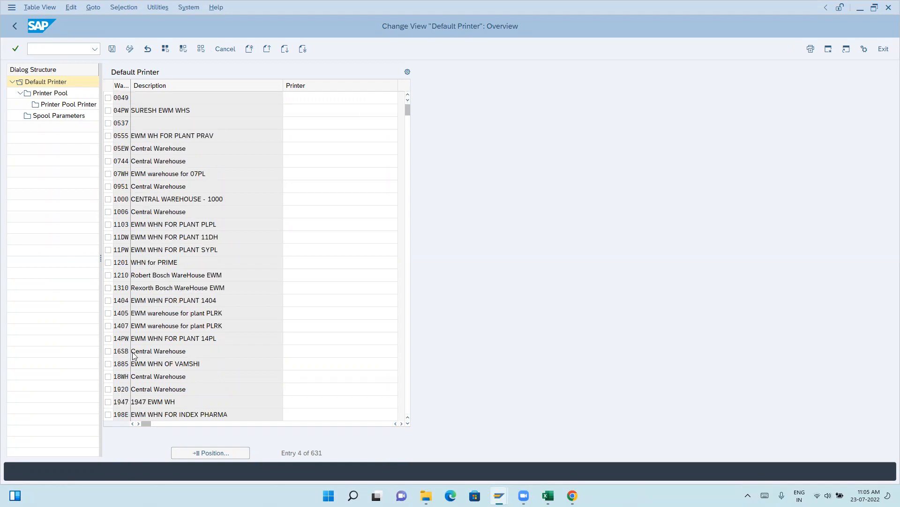
{"action": "scroll", "coordinate": [131, 353], "scroll_direction": "down", "scroll_amount": 1}
{"action": "scroll", "coordinate": [303, 106], "scroll_direction": "down", "scroll_amount": 1}
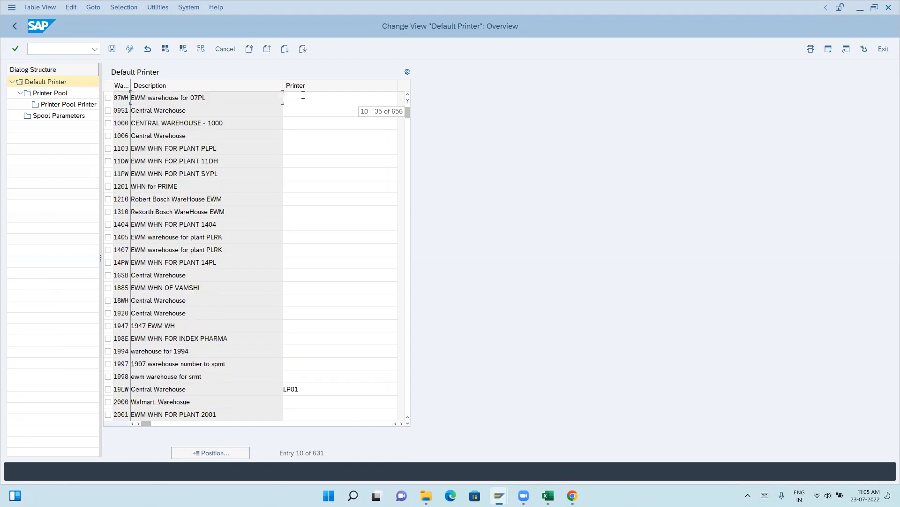
{"action": "left_click", "coordinate": [300, 388]}
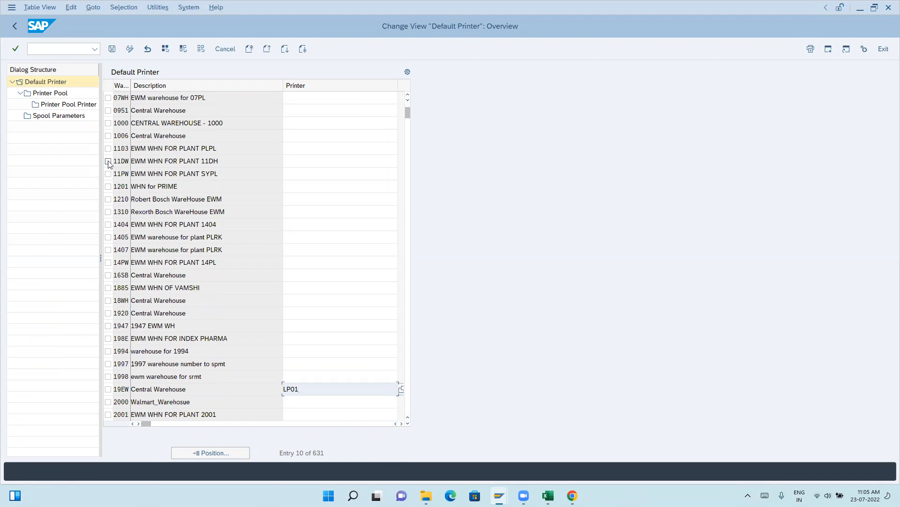
Check the printer pool and spool parameters of warehouse 1920, and return to the default printer overview.
{"action": "left_click", "coordinate": [107, 313]}
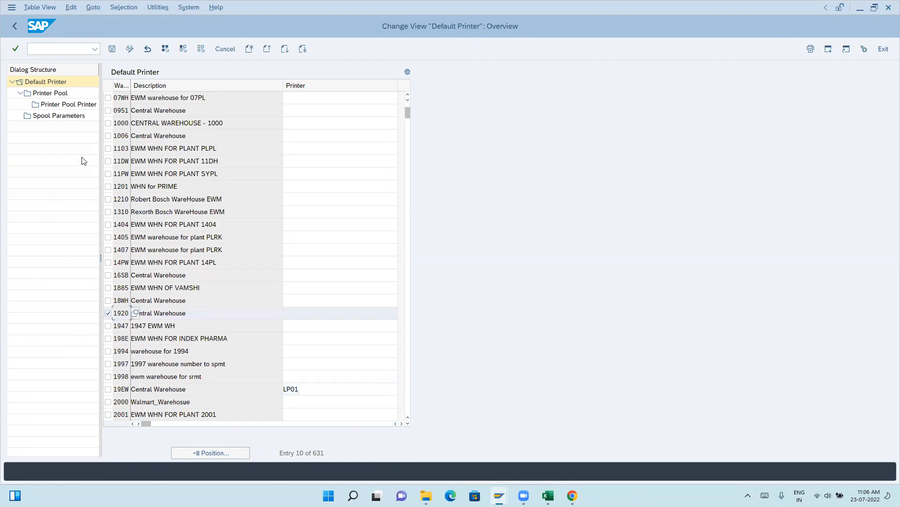
{"action": "double_click", "coordinate": [57, 93]}
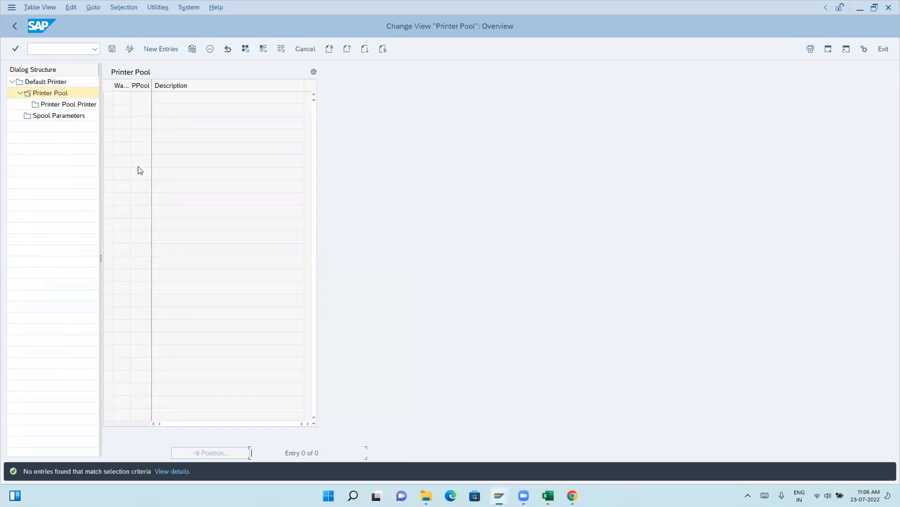
{"action": "double_click", "coordinate": [59, 116]}
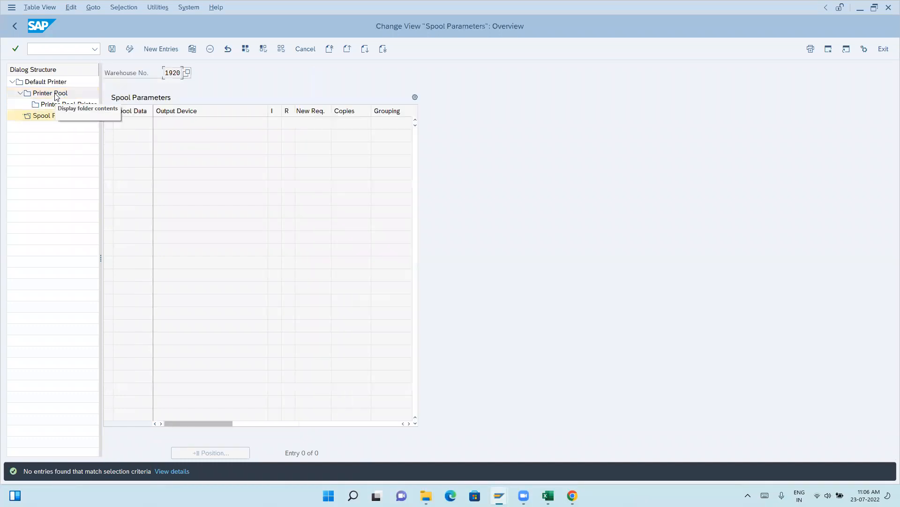
{"action": "double_click", "coordinate": [55, 94]}
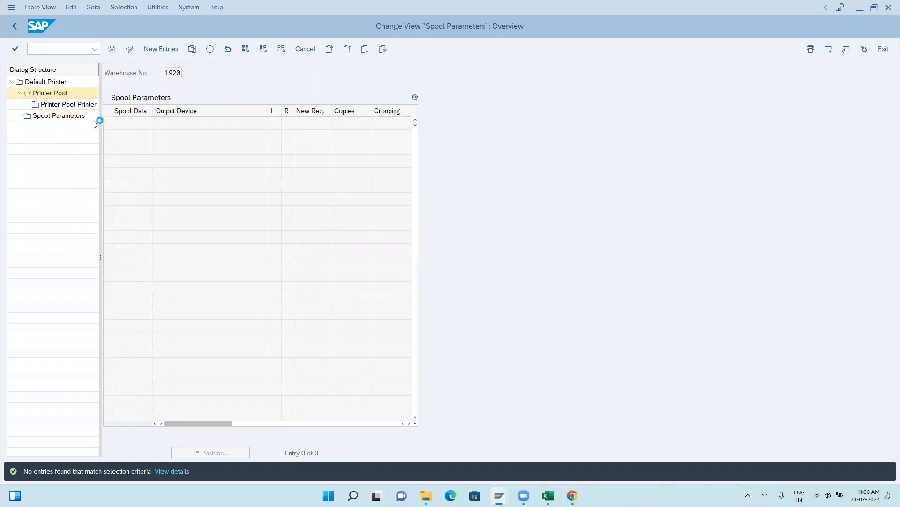
{"action": "double_click", "coordinate": [49, 82]}
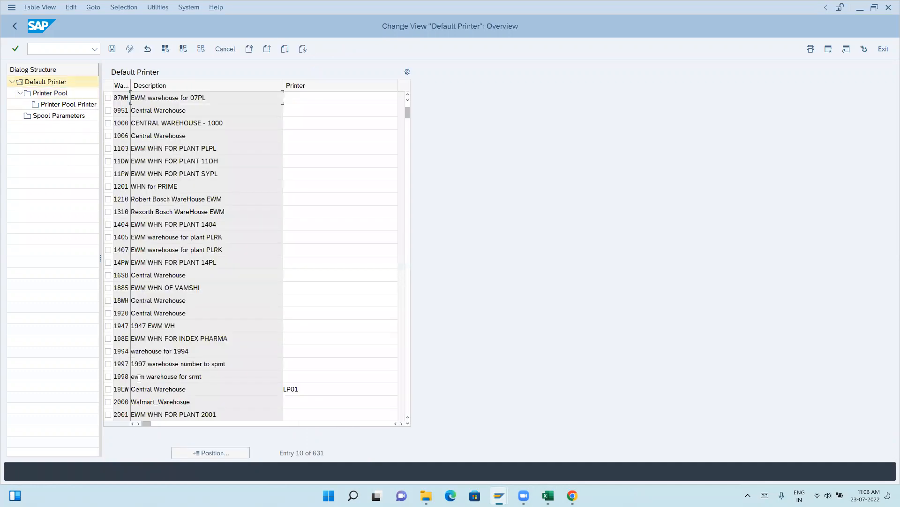
Display the printer pool of warehouse 19EW and the printers assigned to pool 01.
{"action": "left_click", "coordinate": [108, 388]}
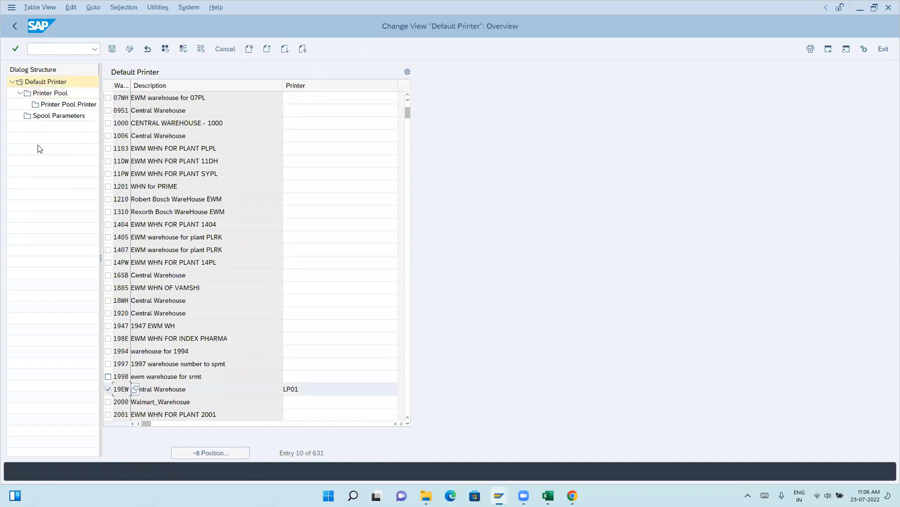
{"action": "double_click", "coordinate": [52, 96]}
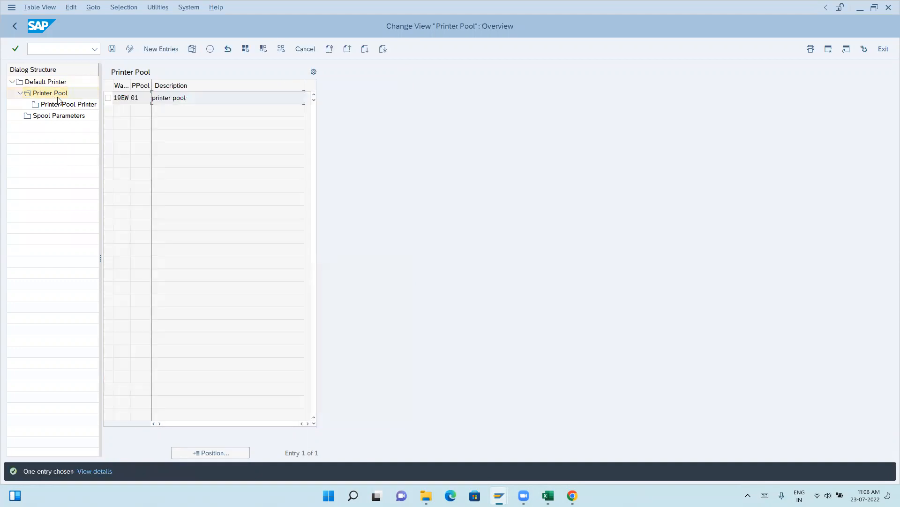
{"action": "left_click", "coordinate": [109, 98]}
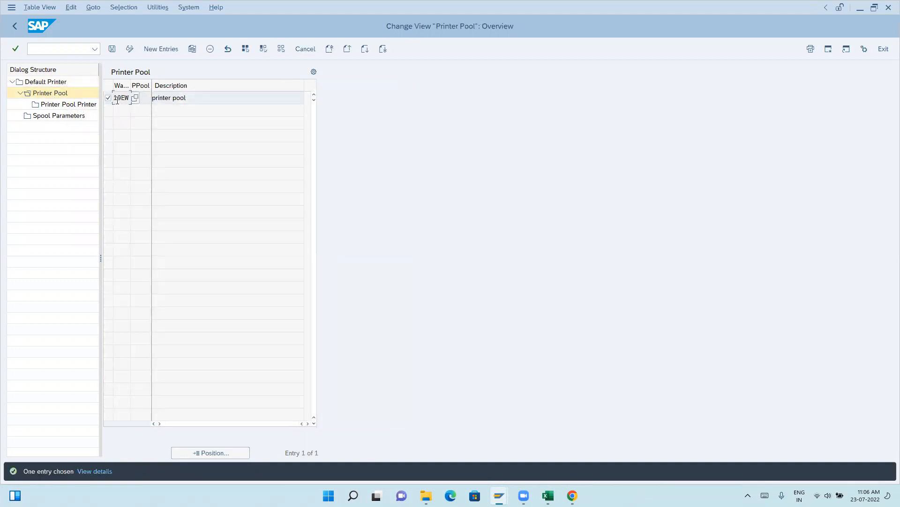
{"action": "double_click", "coordinate": [68, 105]}
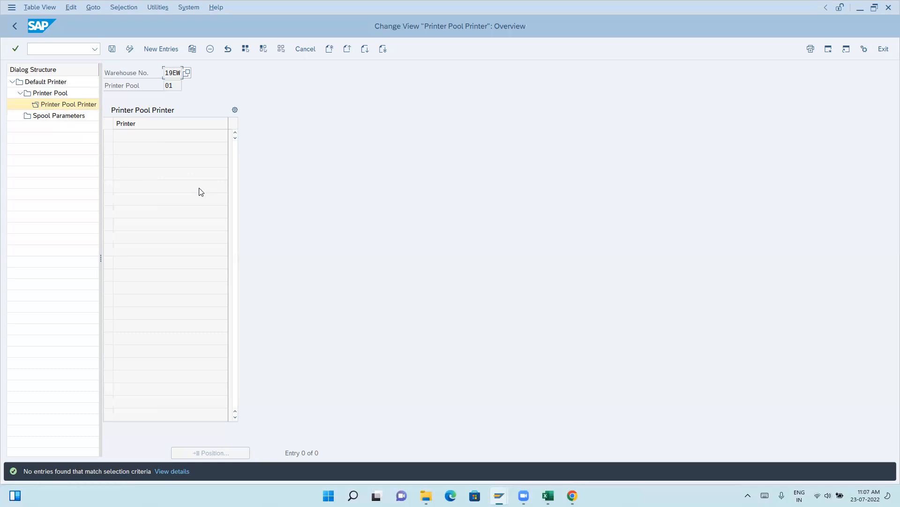
Examine the spool parameters of warehouse 19EW through to the SAP cover column, and return to the default printer overview.
{"action": "left_click", "coordinate": [48, 119]}
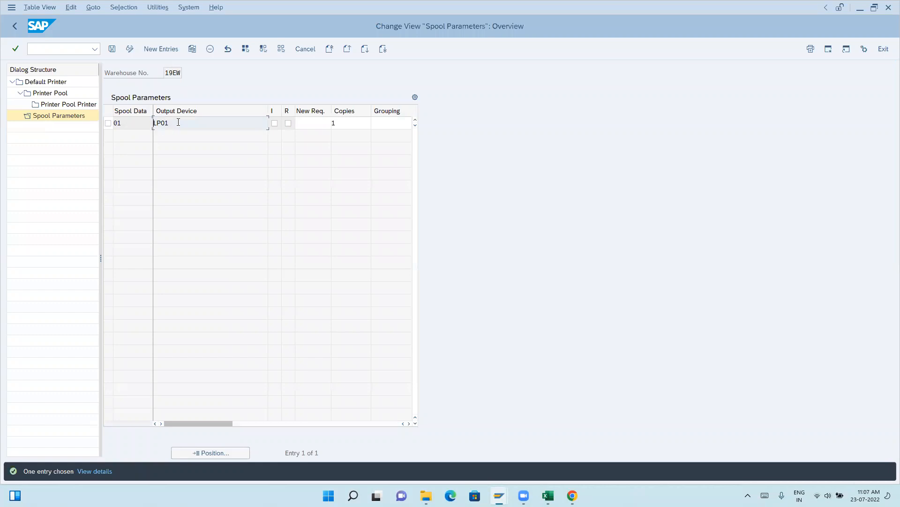
{"action": "left_click", "coordinate": [256, 122]}
{"action": "left_click", "coordinate": [409, 424]}
{"action": "left_click", "coordinate": [409, 423]}
{"action": "left_click", "coordinate": [409, 423]}
{"action": "left_click", "coordinate": [409, 424]}
{"action": "left_click", "coordinate": [409, 424]}
{"action": "left_click", "coordinate": [409, 423]}
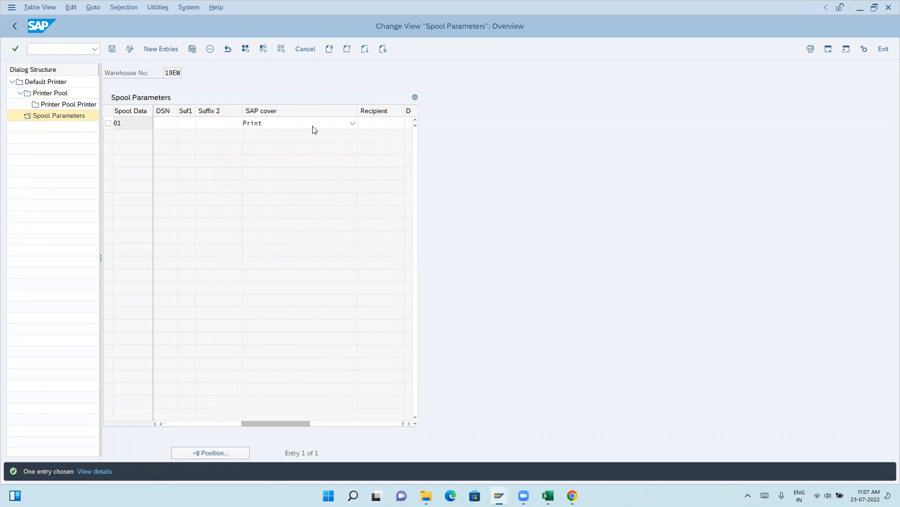
{"action": "left_click_drag", "start_coordinate": [290, 424], "coordinate": [197, 434]}
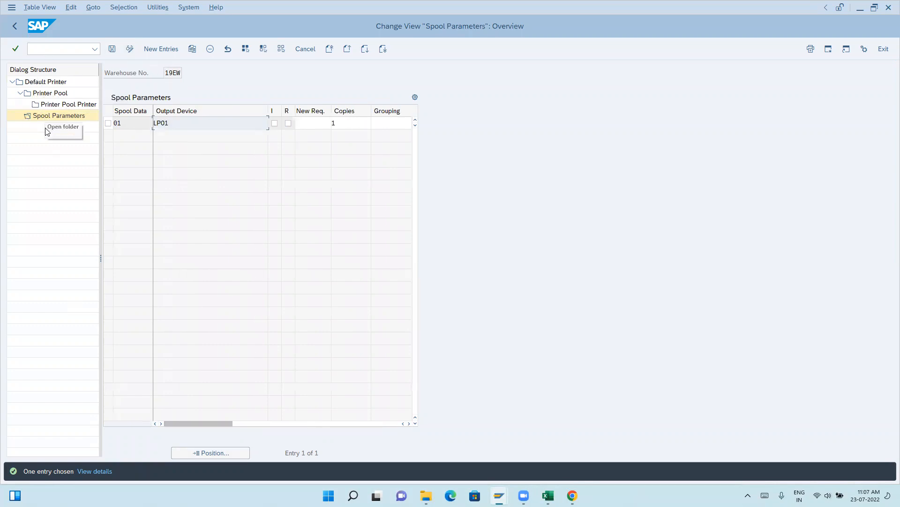
{"action": "left_click", "coordinate": [13, 25]}
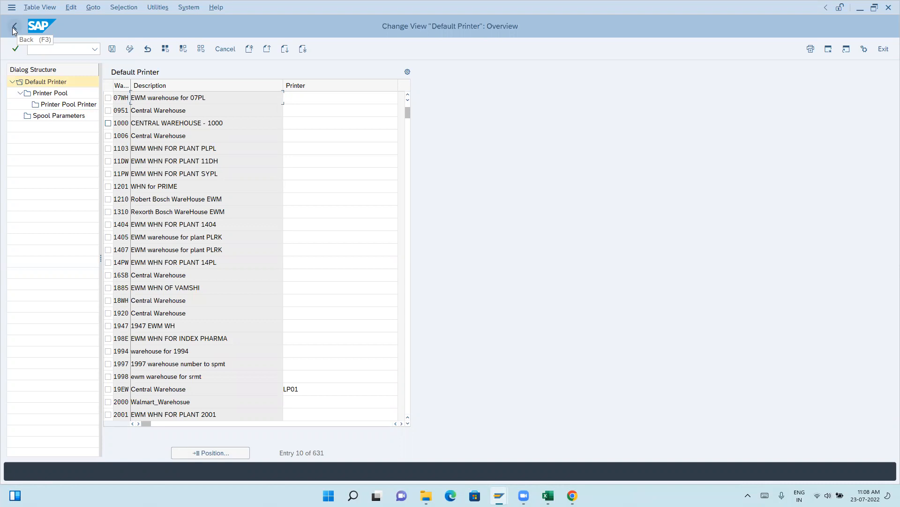
Reopen the warehouse-specific printing parameters, check the spool parameters of warehouse 1000, and return to SAP Easy Access.
{"action": "left_click", "coordinate": [15, 27]}
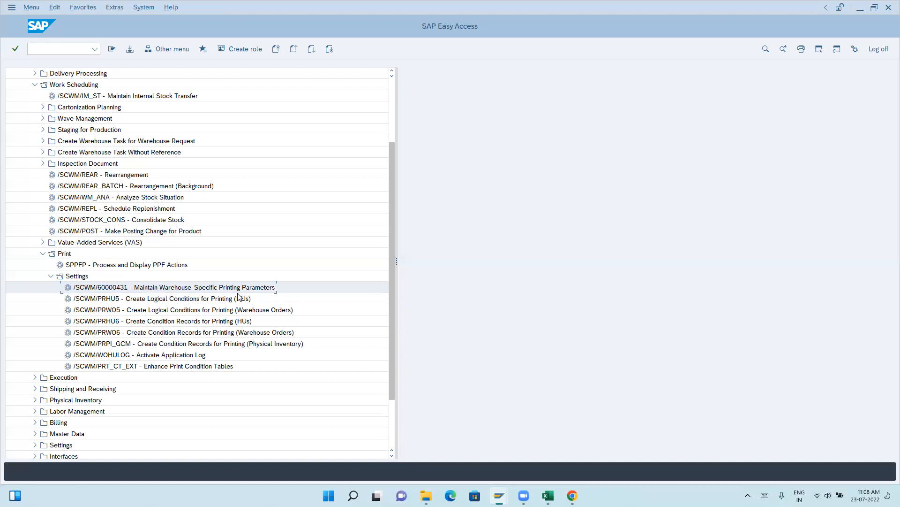
{"action": "double_click", "coordinate": [237, 289]}
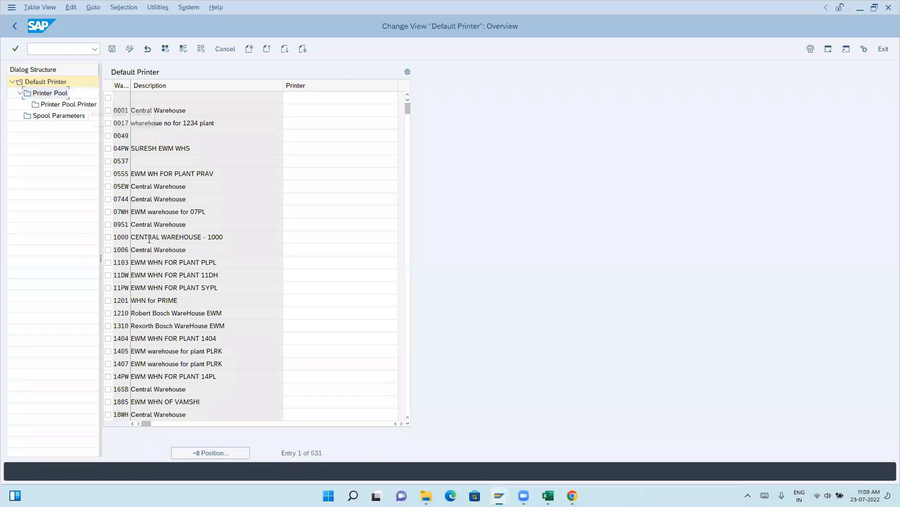
{"action": "left_click", "coordinate": [108, 237]}
{"action": "double_click", "coordinate": [64, 120]}
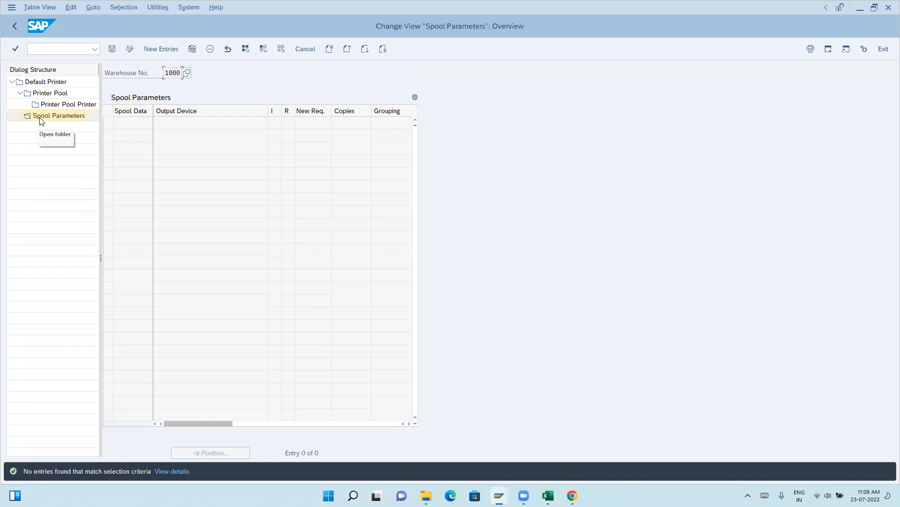
{"action": "left_click", "coordinate": [14, 28]}
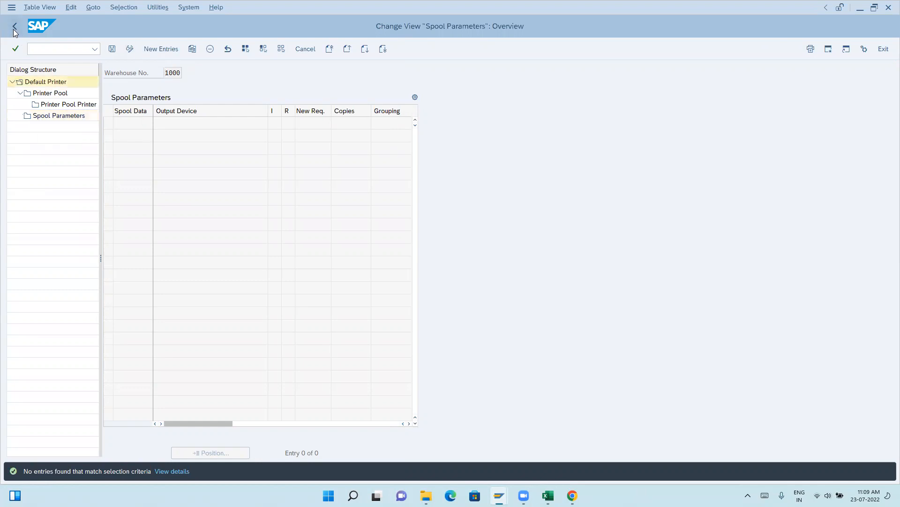
{"action": "left_click", "coordinate": [14, 28]}
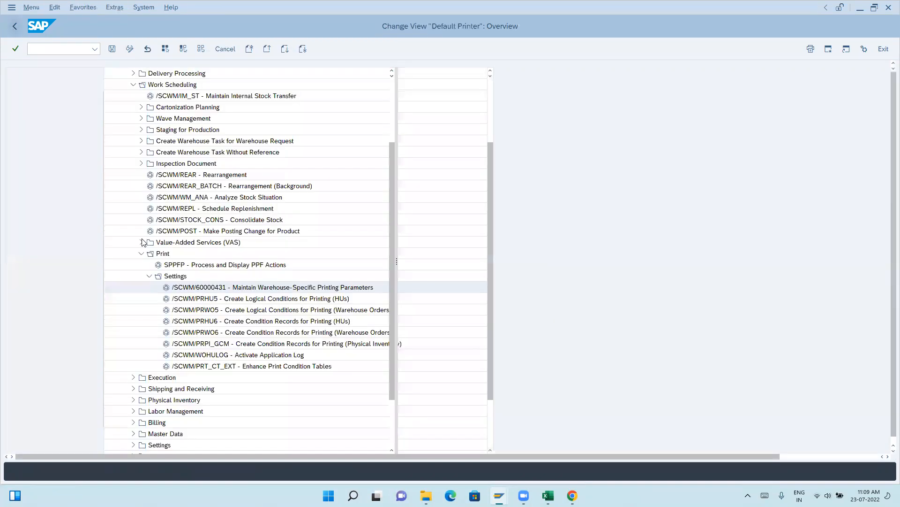
Find /SCWM/PRBIN - Print Storage Bin Label among the storage bin master data transactions and open it.
{"action": "scroll", "coordinate": [170, 393], "scroll_direction": "up", "scroll_amount": 5}
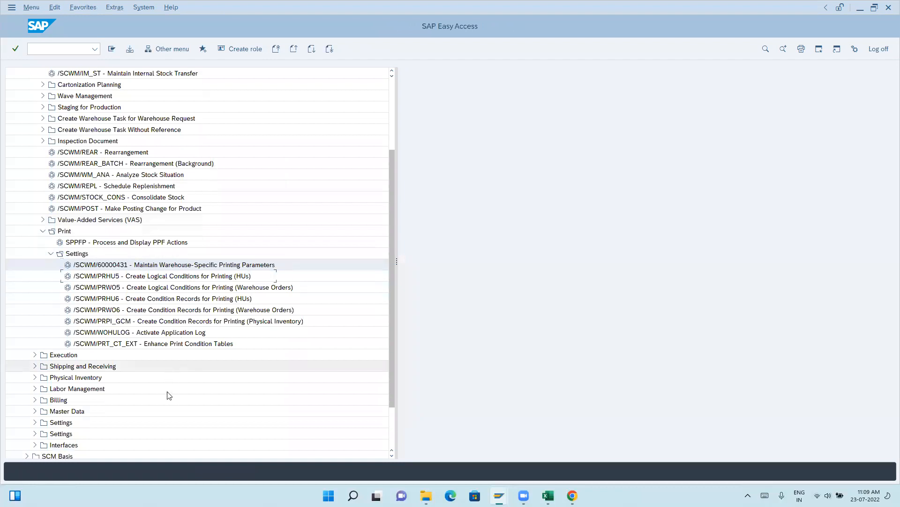
{"action": "scroll", "coordinate": [160, 352], "scroll_direction": "up", "scroll_amount": 3}
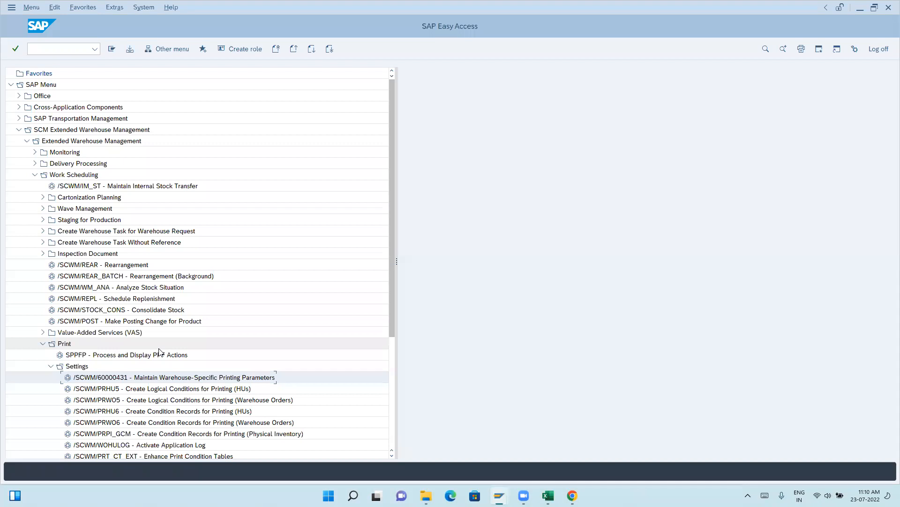
{"action": "left_click", "coordinate": [36, 176]}
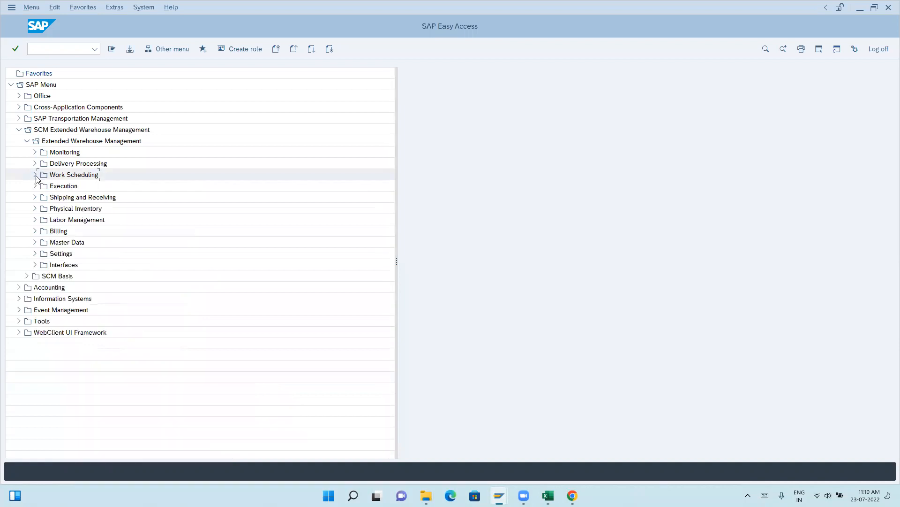
{"action": "left_click", "coordinate": [35, 243]}
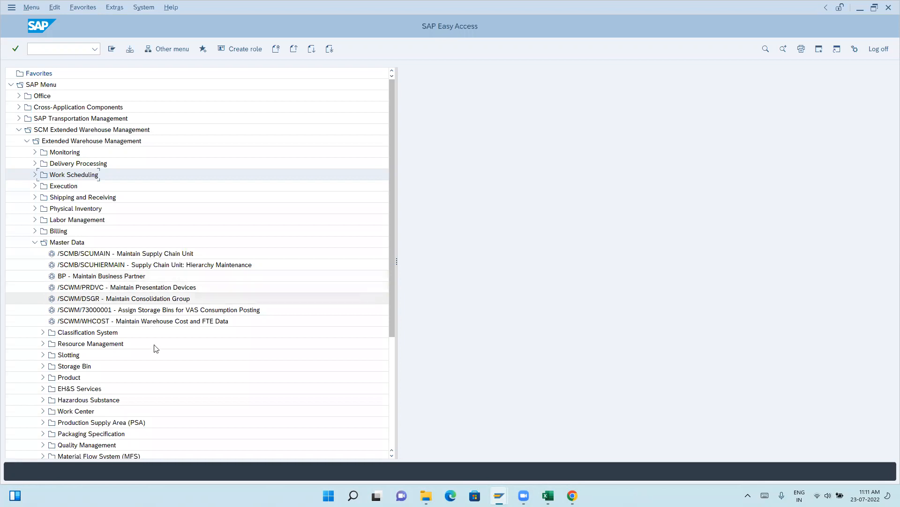
{"action": "left_click", "coordinate": [42, 366]}
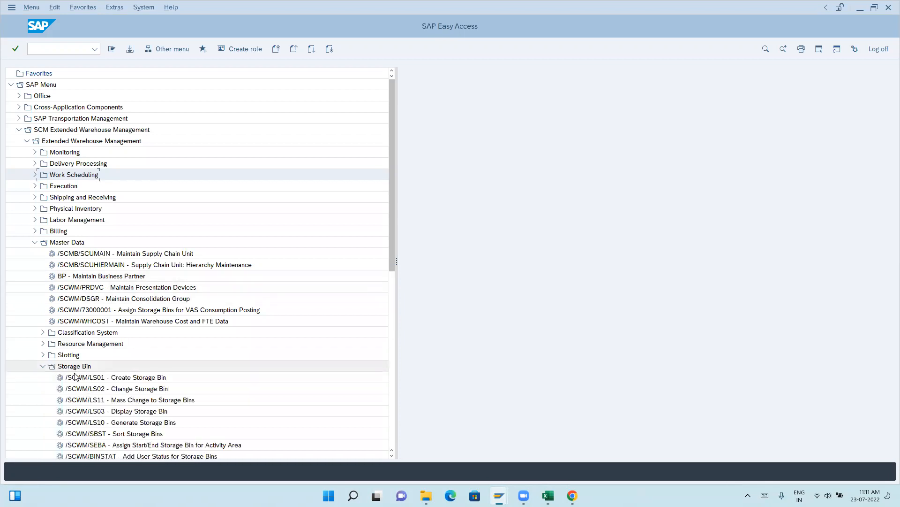
{"action": "scroll", "coordinate": [73, 375], "scroll_direction": "down", "scroll_amount": 6}
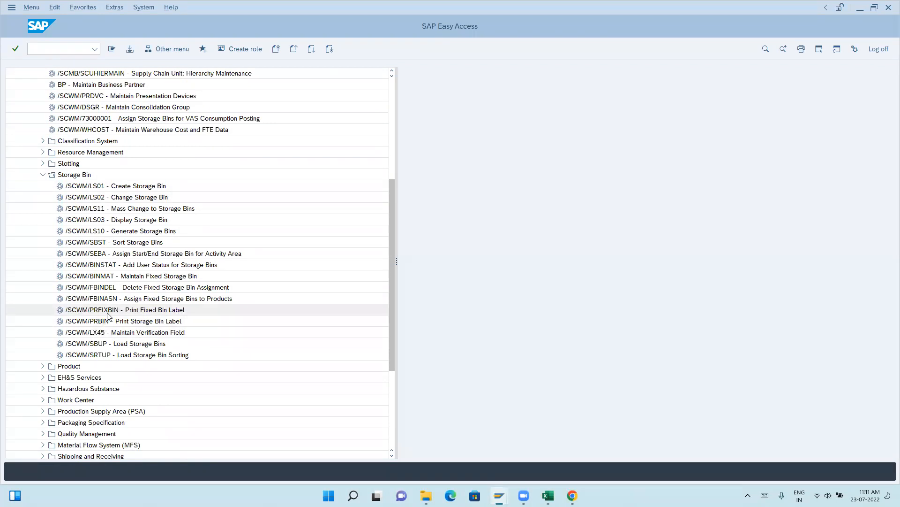
{"action": "double_click", "coordinate": [105, 322]}
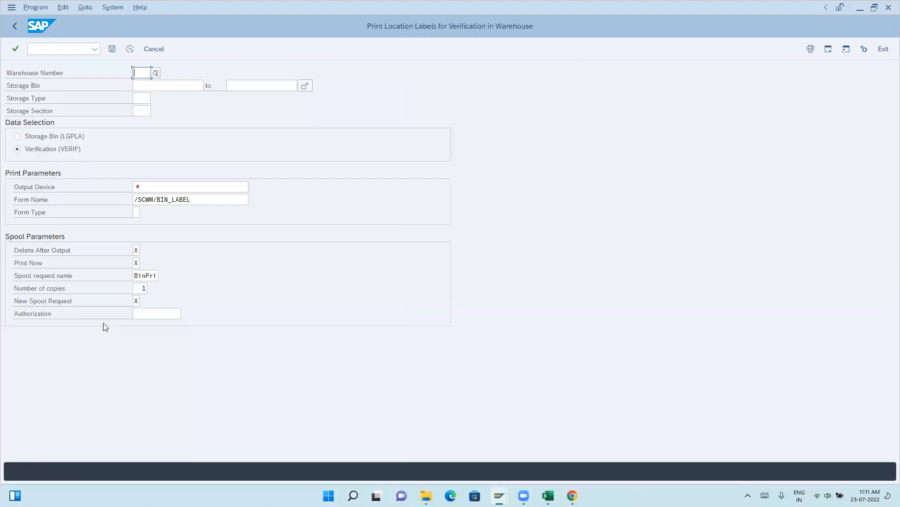
{"action": "left_click", "coordinate": [12, 31]}
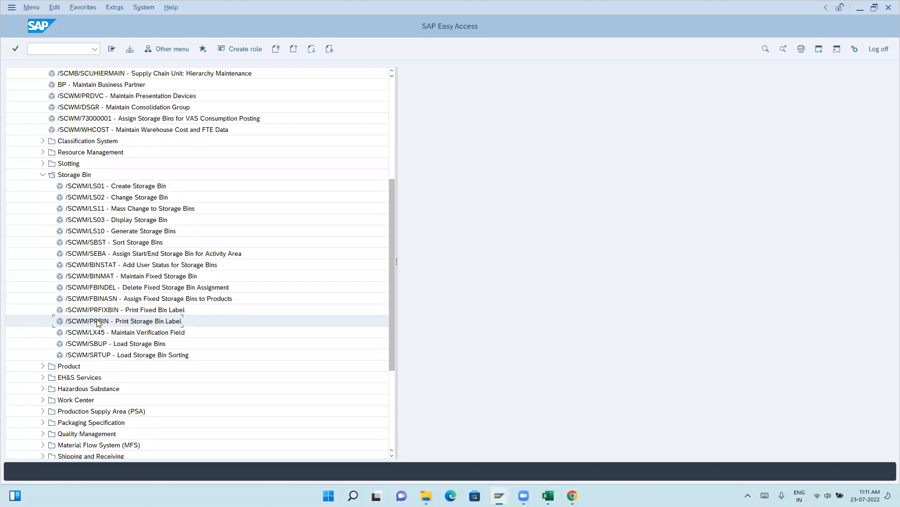
{"action": "double_click", "coordinate": [119, 325]}
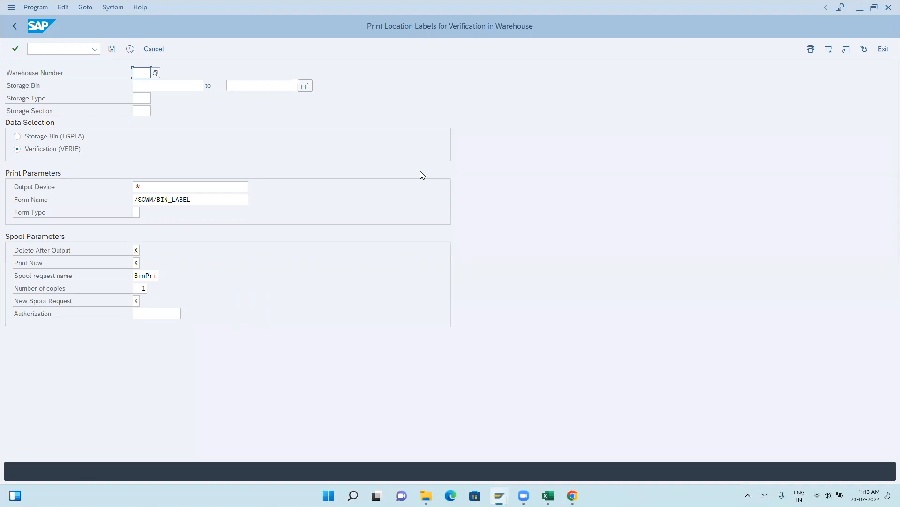
Switch to Chrome and search Google Images for "warehouse bin labels".
{"action": "left_click", "coordinate": [573, 495]}
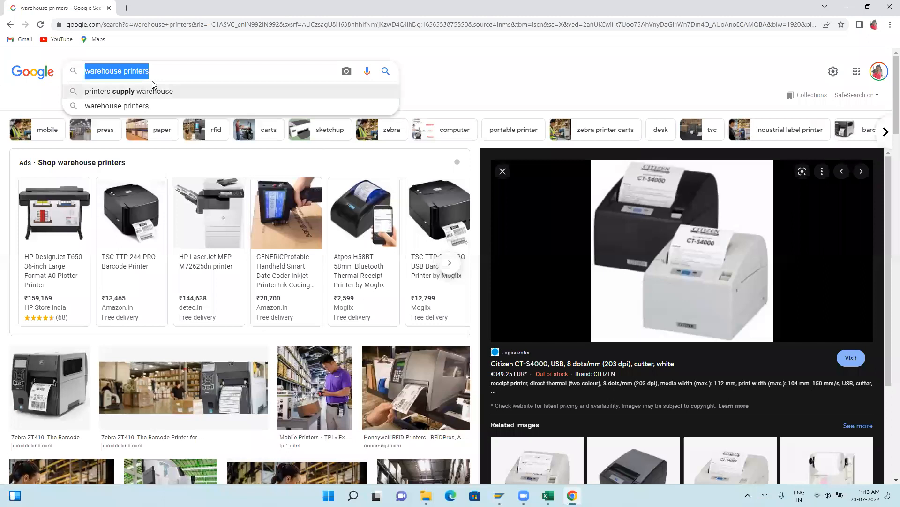
{"action": "type", "text": "warehouse bin la"}
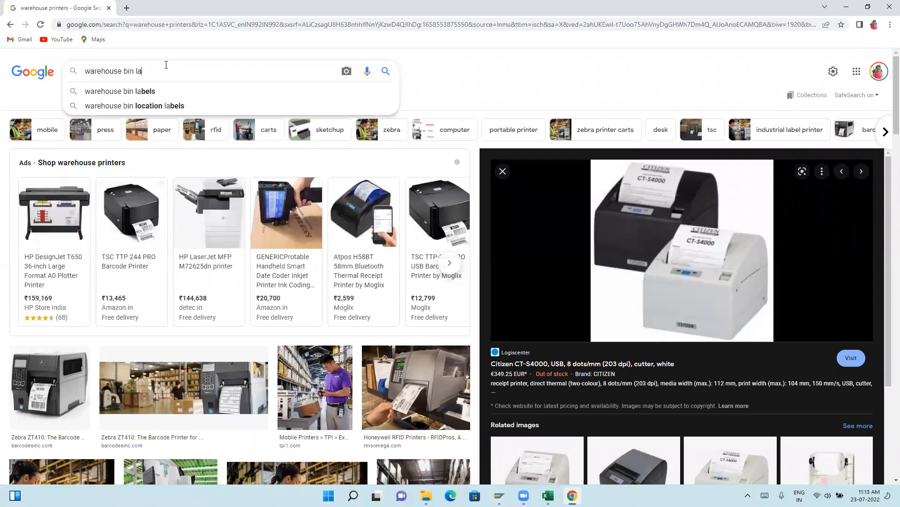
{"action": "key", "text": "Down"}
{"action": "key", "text": "Return"}
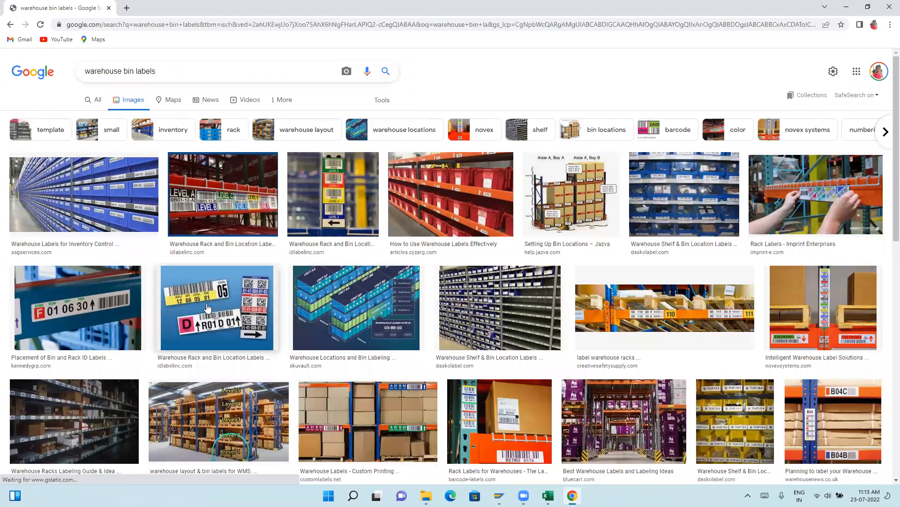
View example images of rack and bin location labels, custom warehouse labels, and rack ID label placement, including the related images.
{"action": "left_click", "coordinate": [199, 296]}
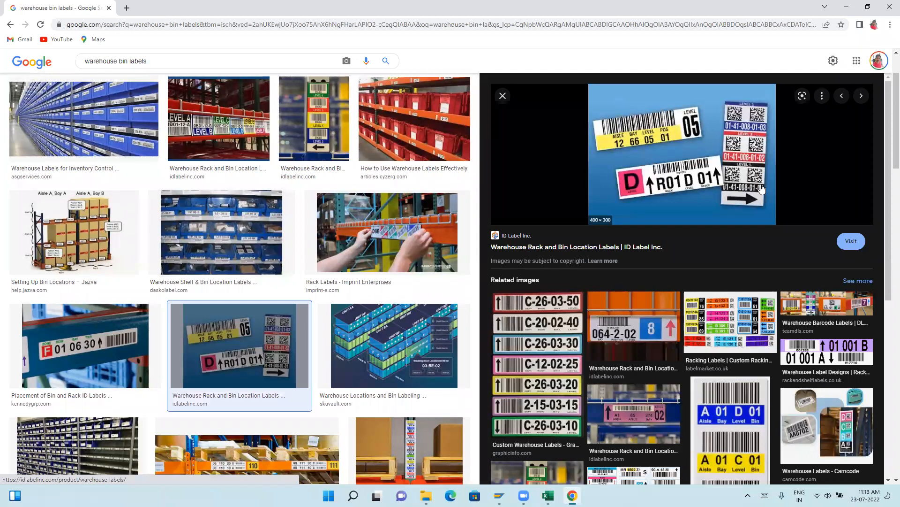
{"action": "left_click", "coordinate": [552, 322]}
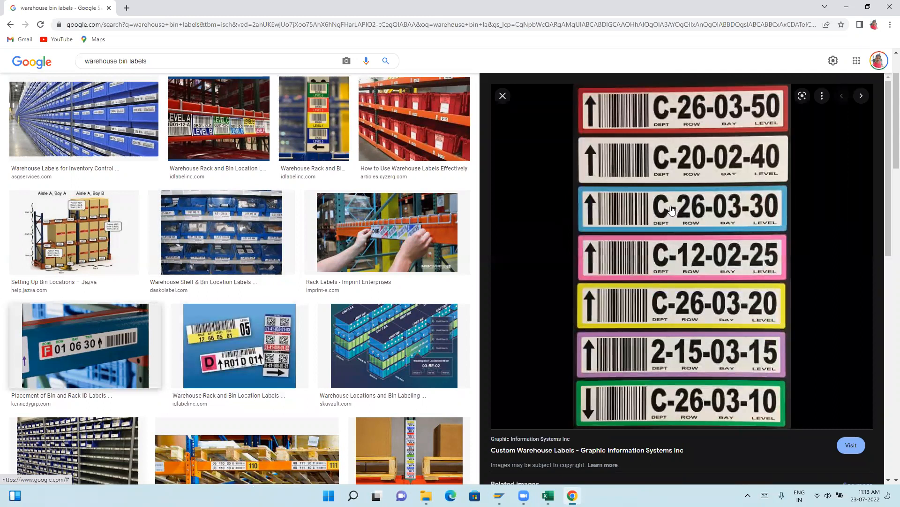
{"action": "left_click", "coordinate": [60, 355]}
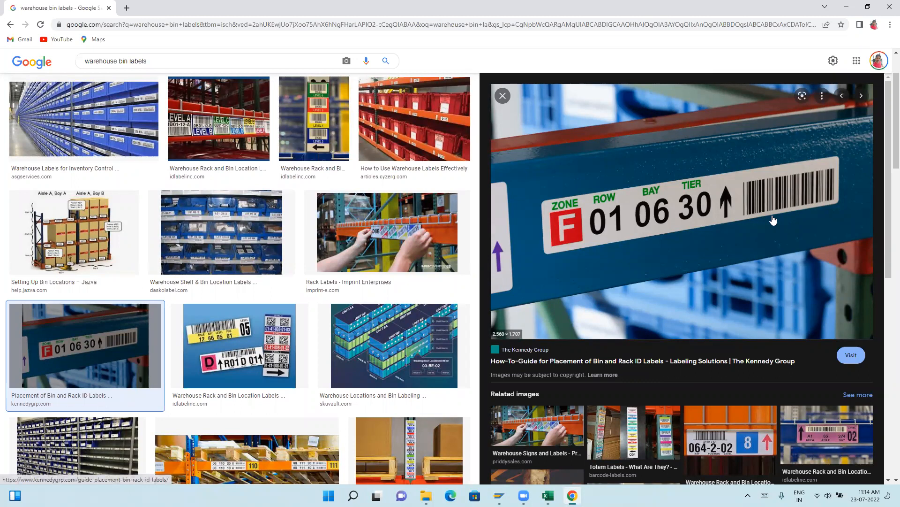
{"action": "scroll", "coordinate": [550, 275], "scroll_direction": "down", "scroll_amount": 6}
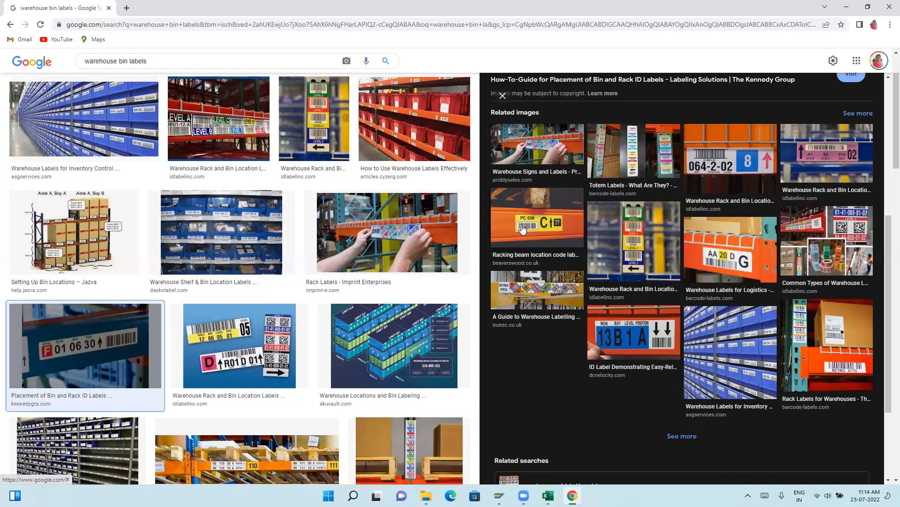
Switch back to SAP, reopen Print Storage Bin Label, and point out the form name /SCWM/BIN_LABEL.
{"action": "left_click", "coordinate": [499, 495]}
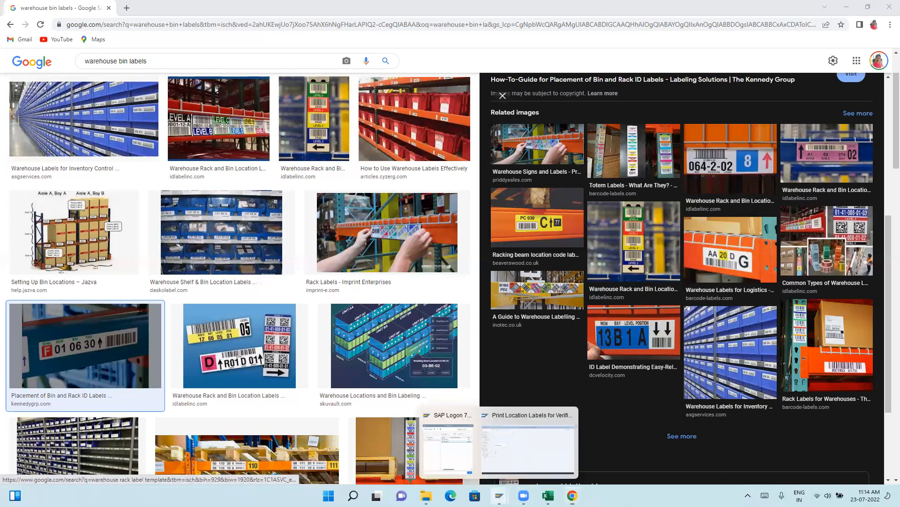
{"action": "left_click", "coordinate": [515, 454]}
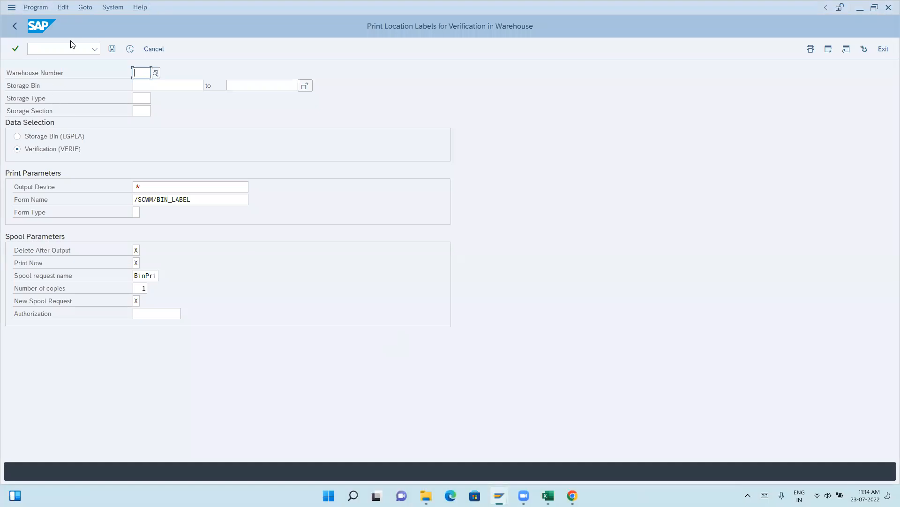
{"action": "left_click", "coordinate": [17, 26]}
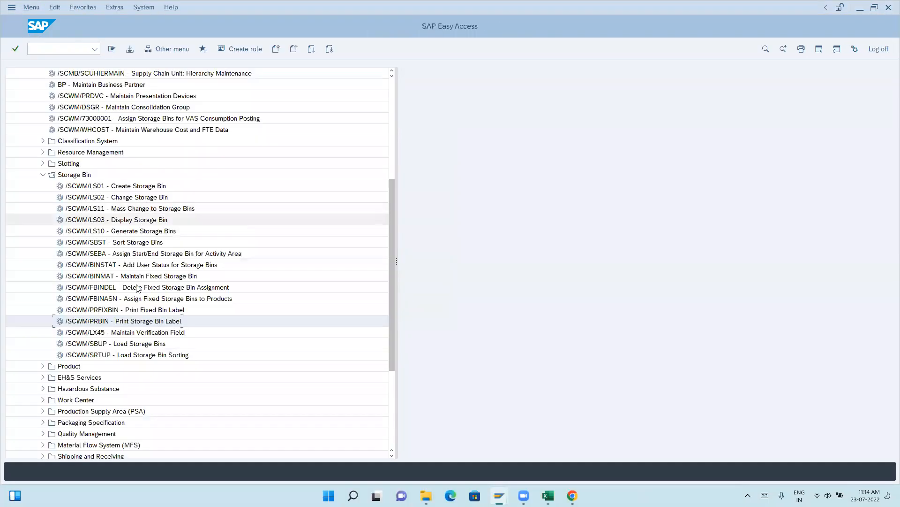
{"action": "double_click", "coordinate": [90, 322]}
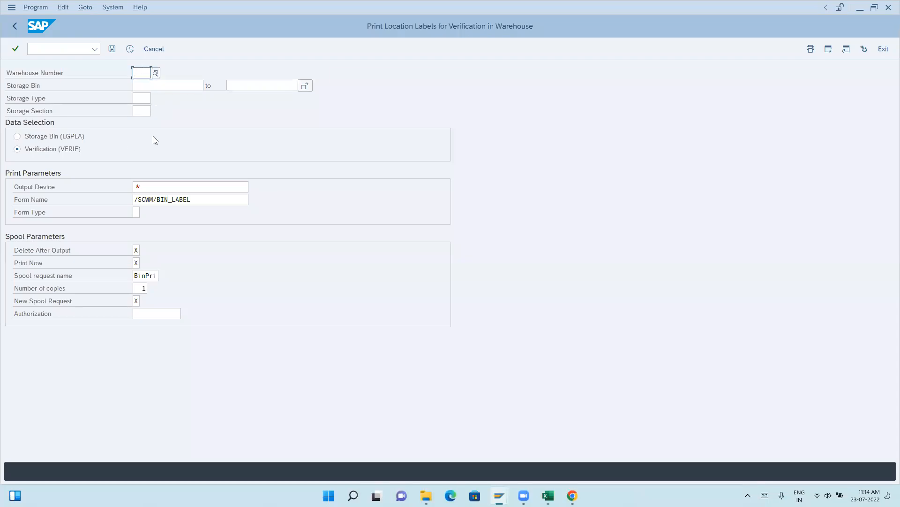
{"action": "left_click", "coordinate": [196, 198]}
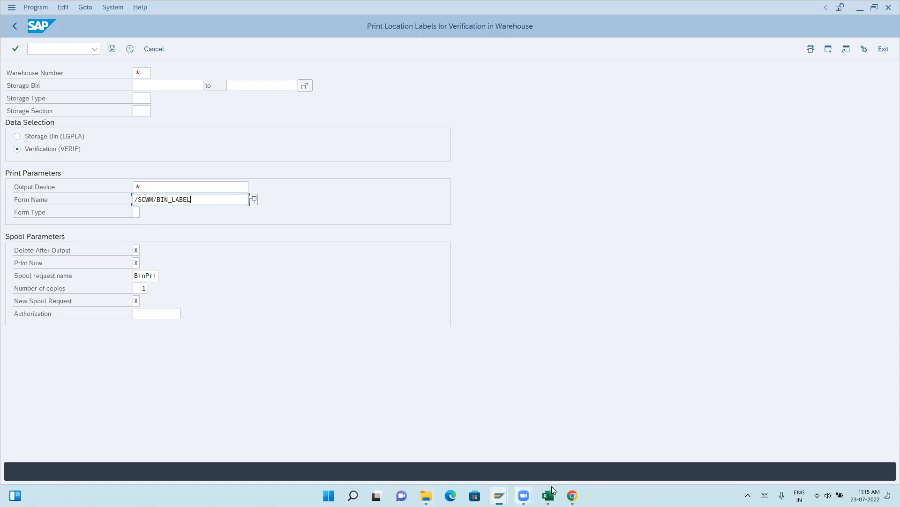
Switch to Chrome to compare the racking beam location label with the rack ID label, and return to SAP.
{"action": "left_click", "coordinate": [572, 496]}
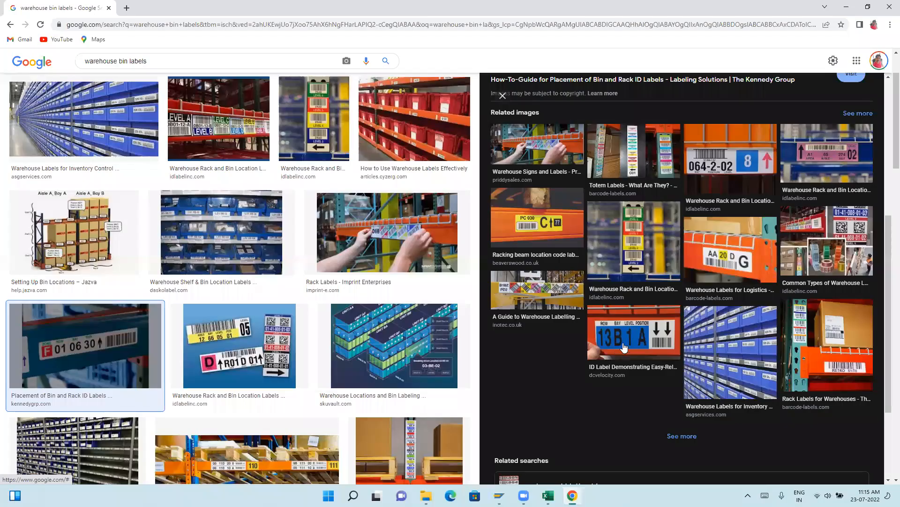
{"action": "left_click", "coordinate": [533, 230]}
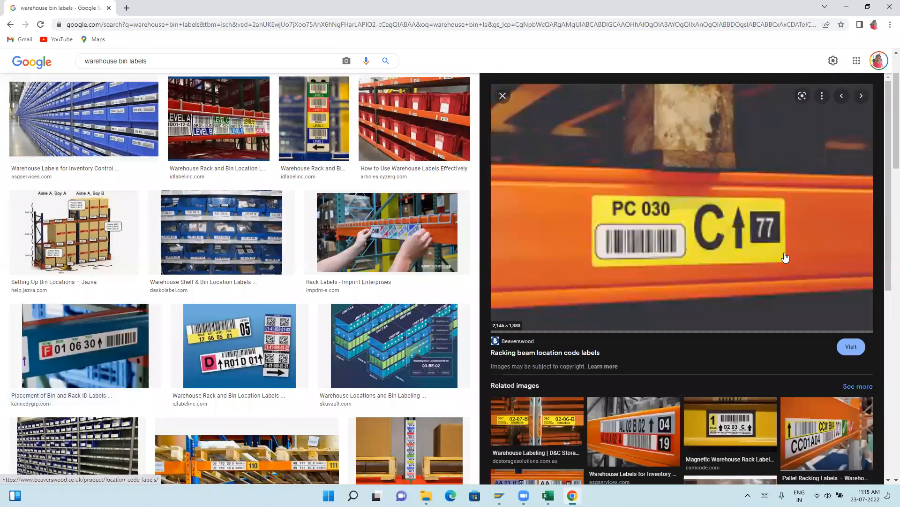
{"action": "left_click", "coordinate": [86, 355]}
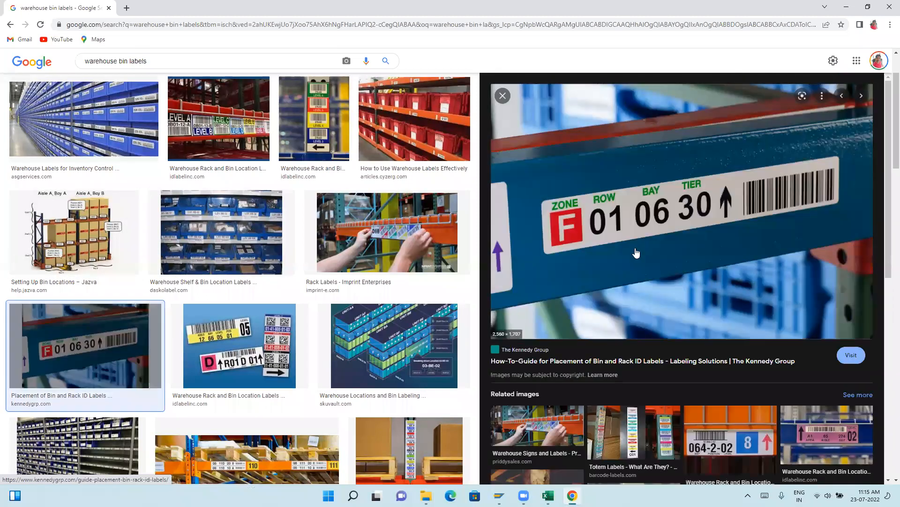
{"action": "left_click", "coordinate": [849, 8]}
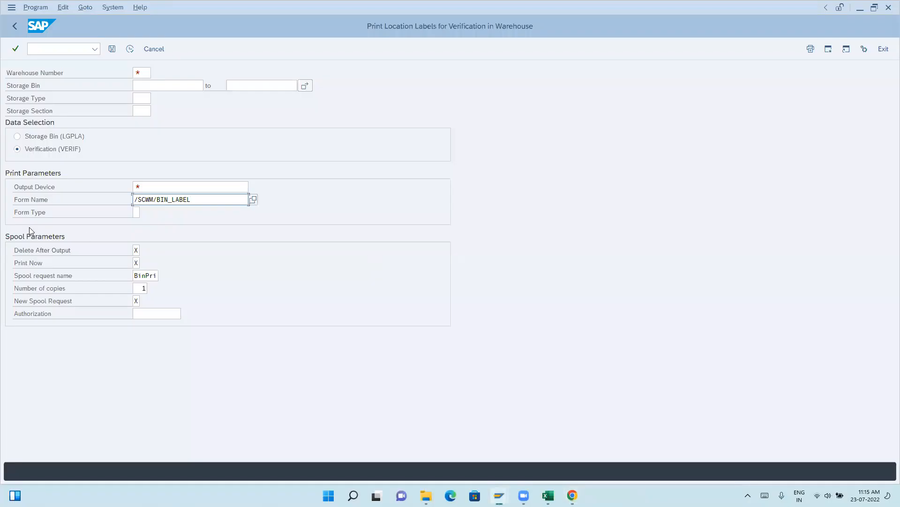
Highlight the form name /SCWM/BIN_LABEL in the print parameters and place the cursor in the output device entry.
{"action": "left_click_drag", "start_coordinate": [192, 200], "coordinate": [132, 198]}
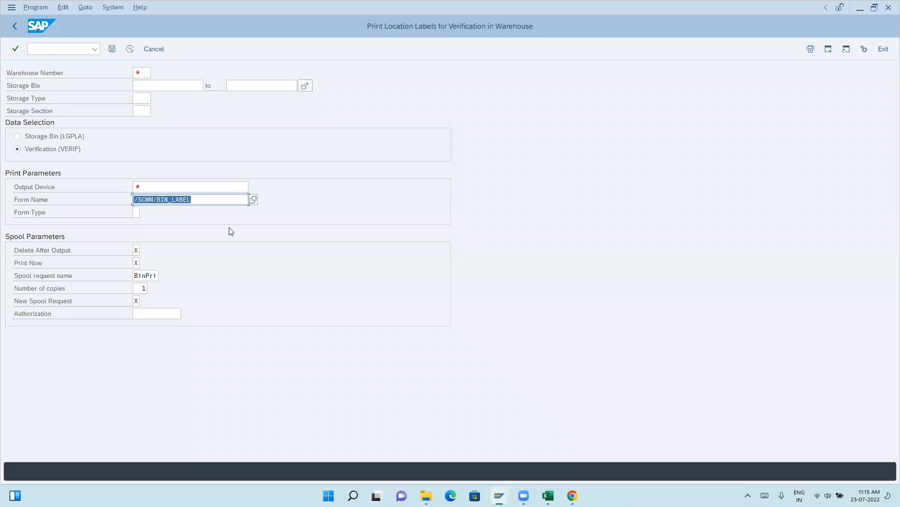
{"action": "left_click", "coordinate": [193, 200]}
{"action": "left_click_drag", "start_coordinate": [193, 201], "coordinate": [132, 200]}
{"action": "left_click", "coordinate": [197, 200]}
{"action": "left_click", "coordinate": [146, 187]}
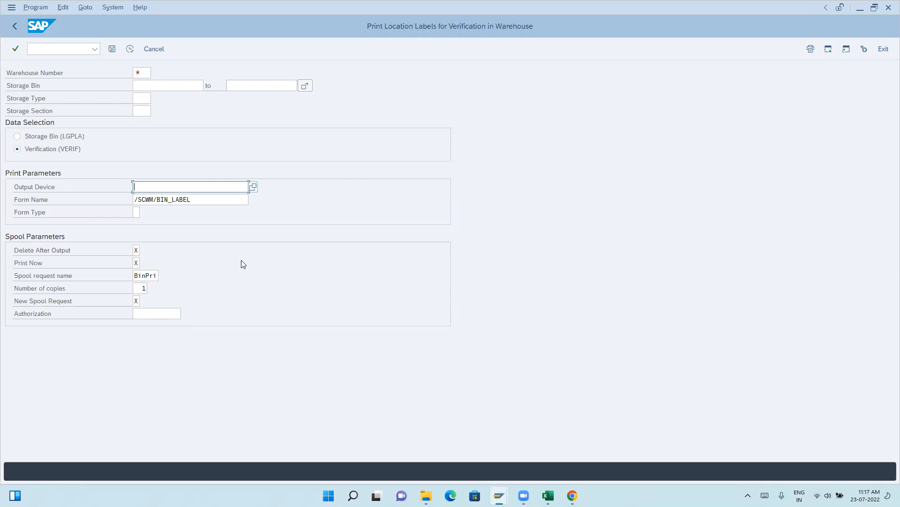
Check which output devices are available for the location labels and close the list without choosing one.
{"action": "left_click", "coordinate": [253, 187]}
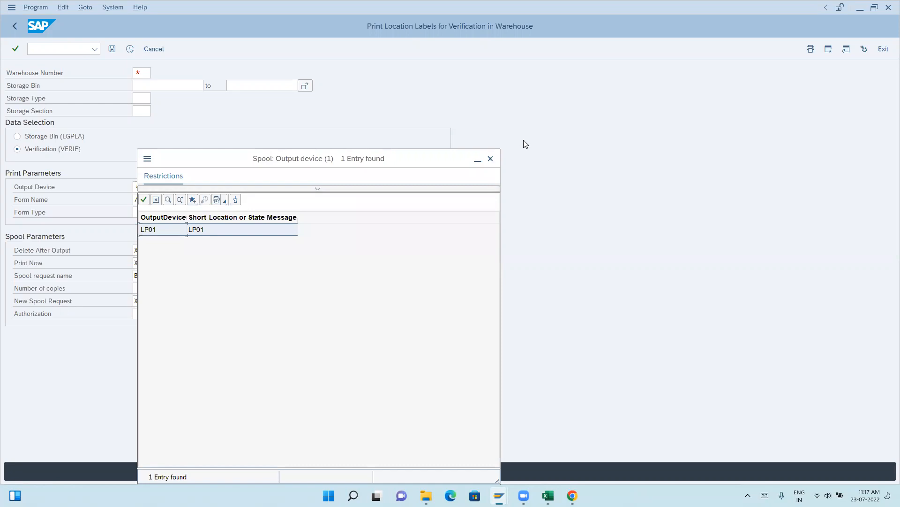
{"action": "left_click", "coordinate": [491, 159]}
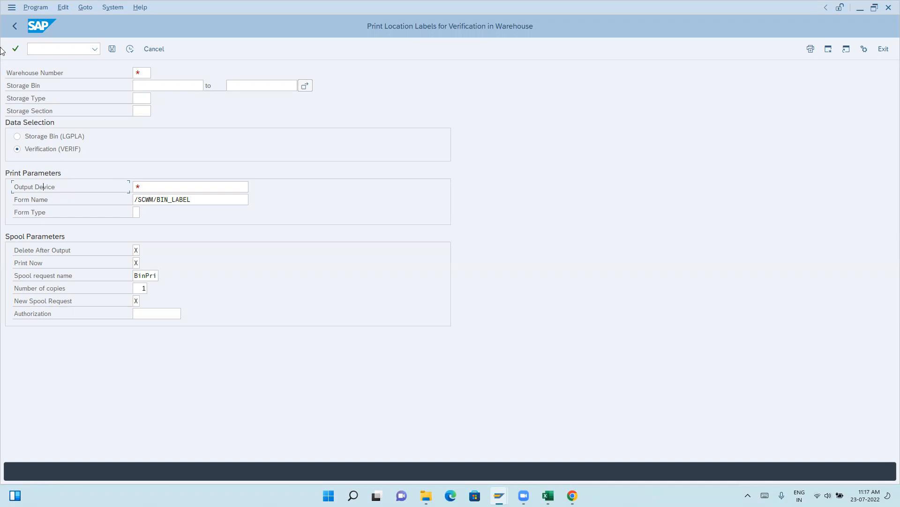
{"action": "left_click", "coordinate": [144, 86]}
{"action": "left_click", "coordinate": [149, 185]}
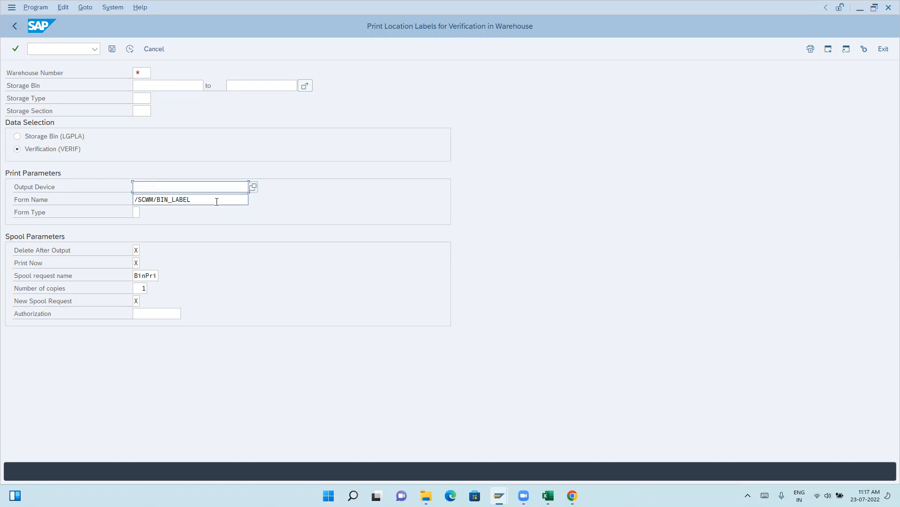
Set the warehouse number for the location labels to ANWH, the EWM warehouse for plant ANKR.
{"action": "left_click", "coordinate": [145, 73]}
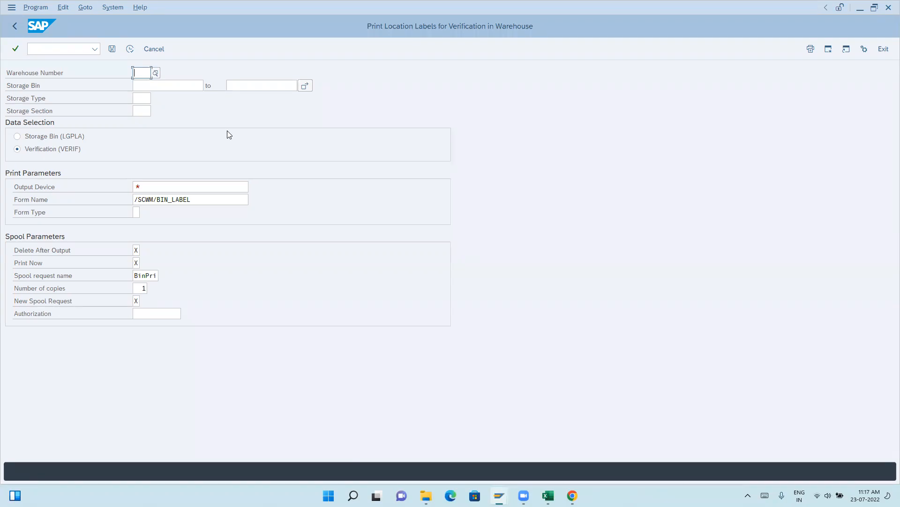
{"action": "type", "text": "tnvk"}
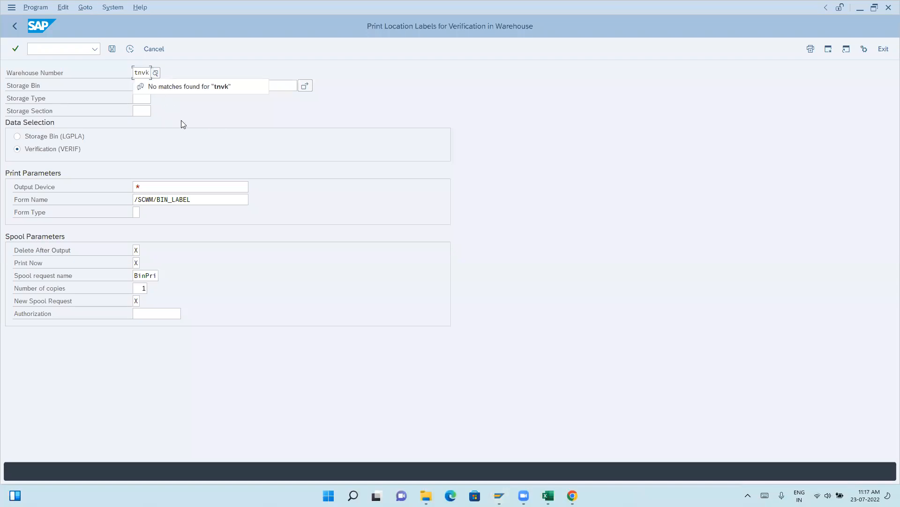
{"action": "key", "text": "BackSpace"}
{"action": "key", "text": "BackSpace"}
{"action": "key", "text": "BackSpace"}
{"action": "key", "text": "BackSpace"}
{"action": "type", "text": "an"}
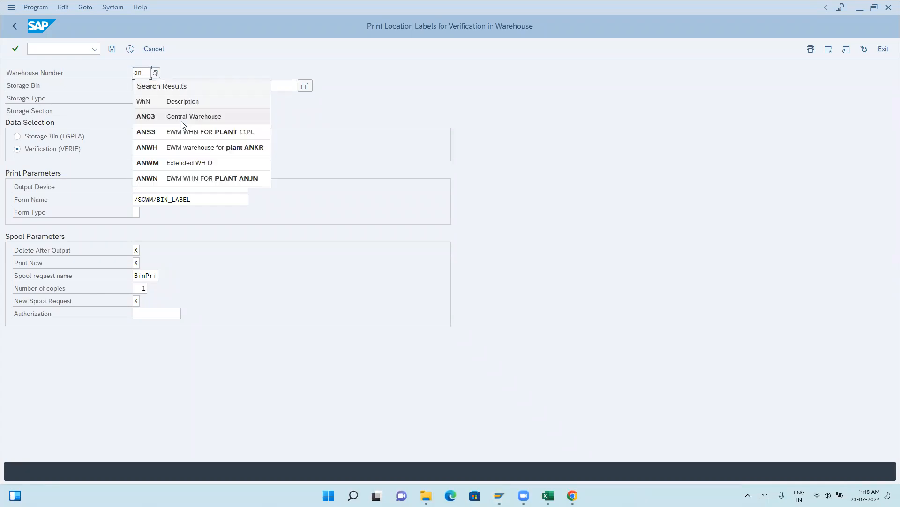
{"action": "left_click", "coordinate": [162, 148]}
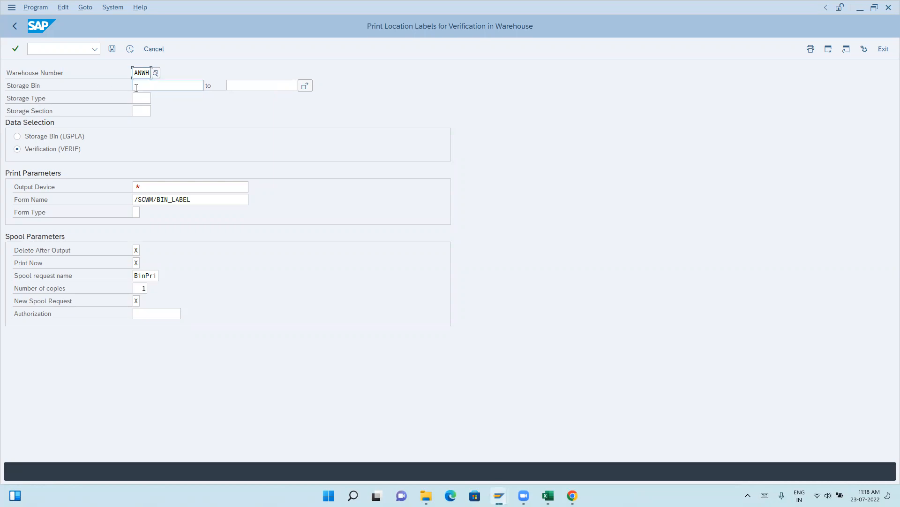
Look up the storage types and select storage bin BLOCK-BIN with storage type BLCK for the label.
{"action": "left_click", "coordinate": [142, 98]}
{"action": "left_click", "coordinate": [156, 98]}
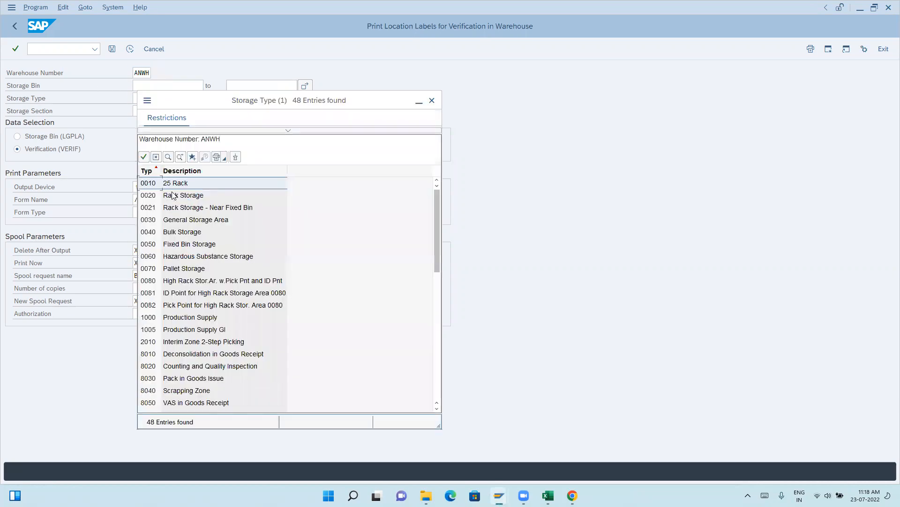
{"action": "left_click", "coordinate": [175, 184]}
{"action": "left_click", "coordinate": [180, 86]}
{"action": "left_click", "coordinate": [208, 87]}
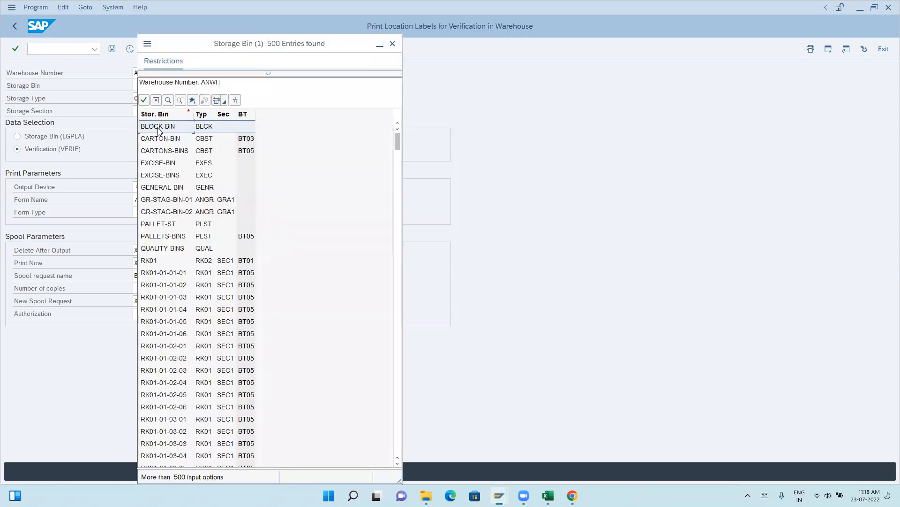
{"action": "double_click", "coordinate": [157, 127]}
Base the data selection on Storage Bin (LGPLA), set the output device to LP01, and execute the label print.
{"action": "left_click", "coordinate": [156, 189]}
{"action": "left_click", "coordinate": [33, 140]}
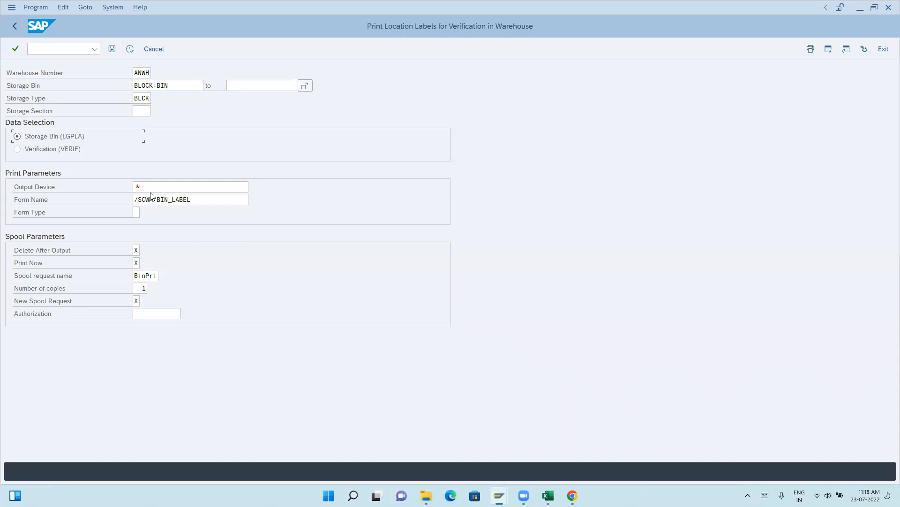
{"action": "type", "text": "LP01"}
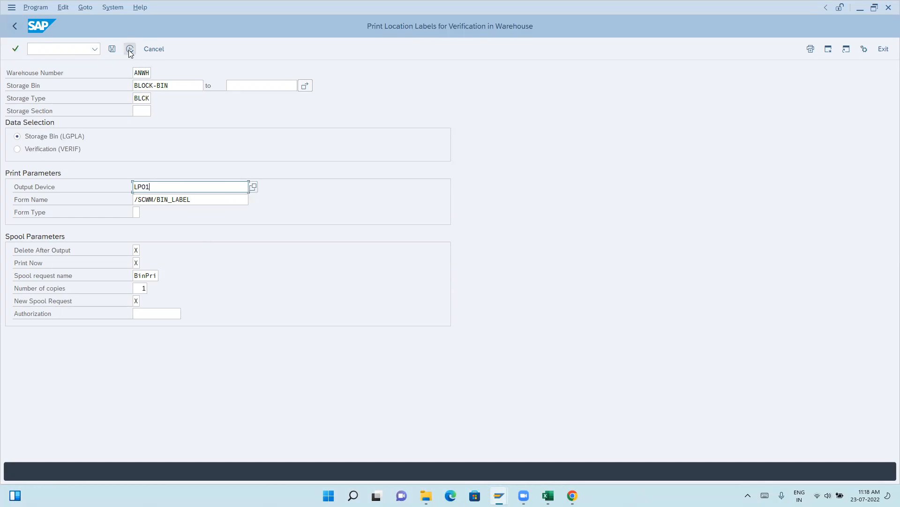
{"action": "key", "text": "Return"}
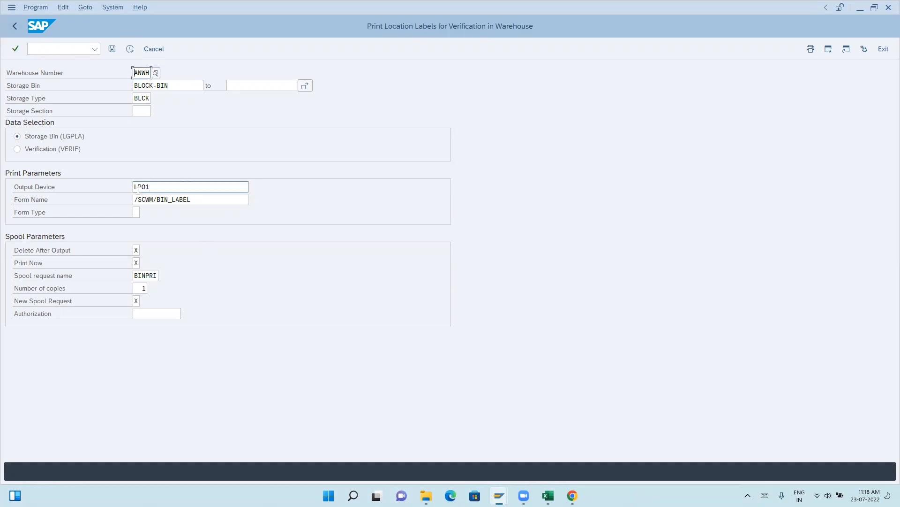
Open transaction SP01 in a new session, list the spool requests, preview the BLOCK-BIN label, and return to the list.
{"action": "left_click", "coordinate": [48, 48]}
{"action": "type", "text": "/"}
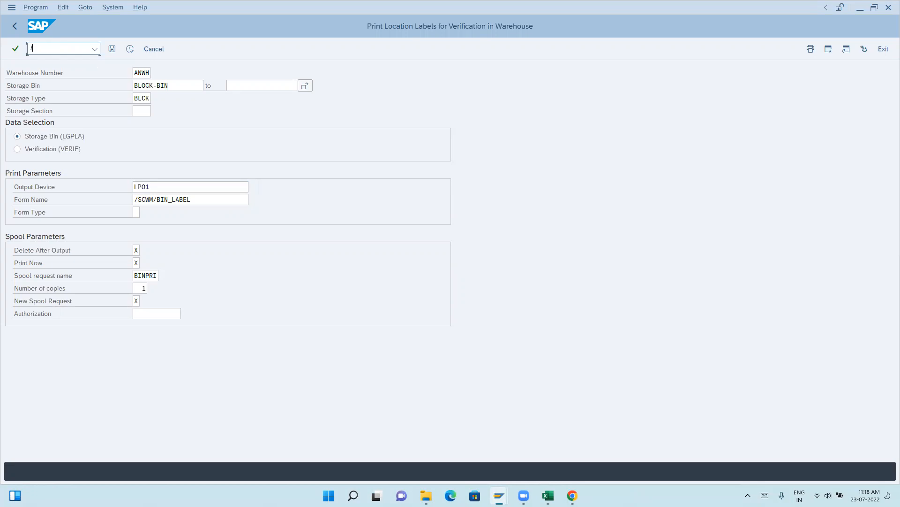
{"action": "type", "text": "osp01"}
{"action": "key", "text": "Return"}
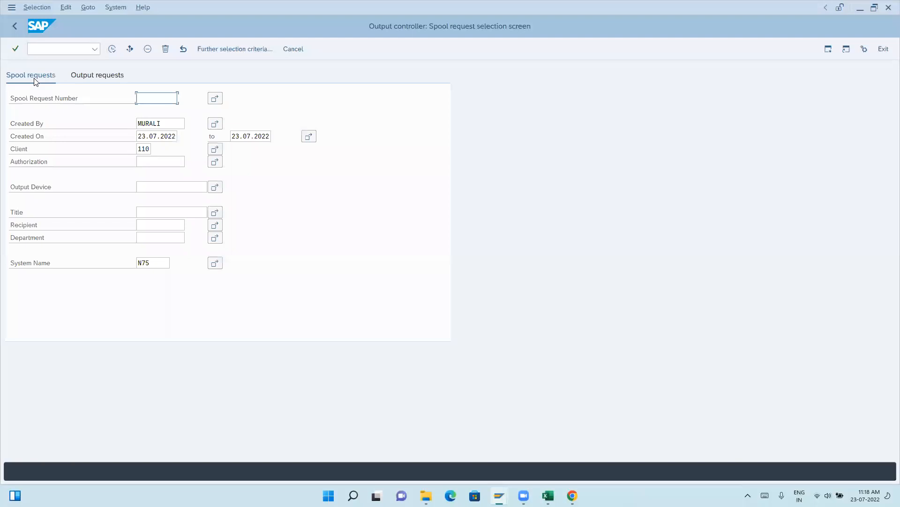
{"action": "left_click", "coordinate": [113, 51]}
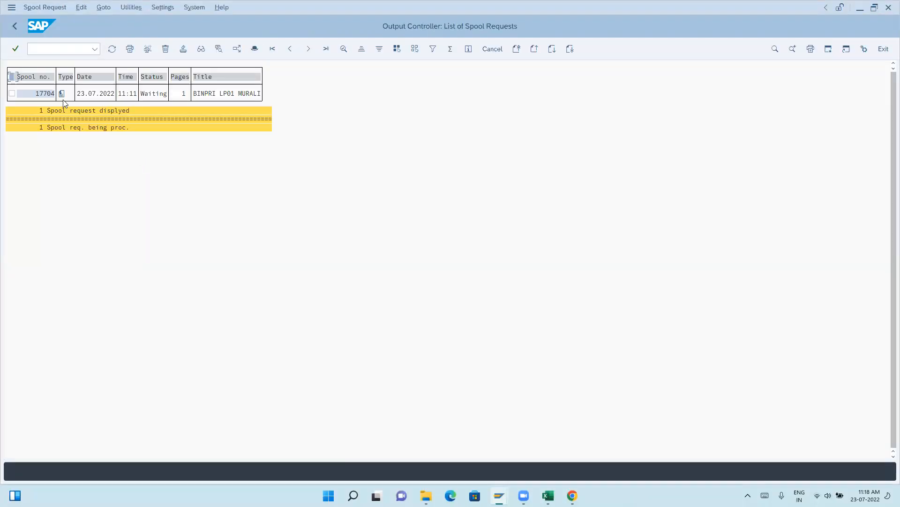
{"action": "left_click", "coordinate": [62, 94]}
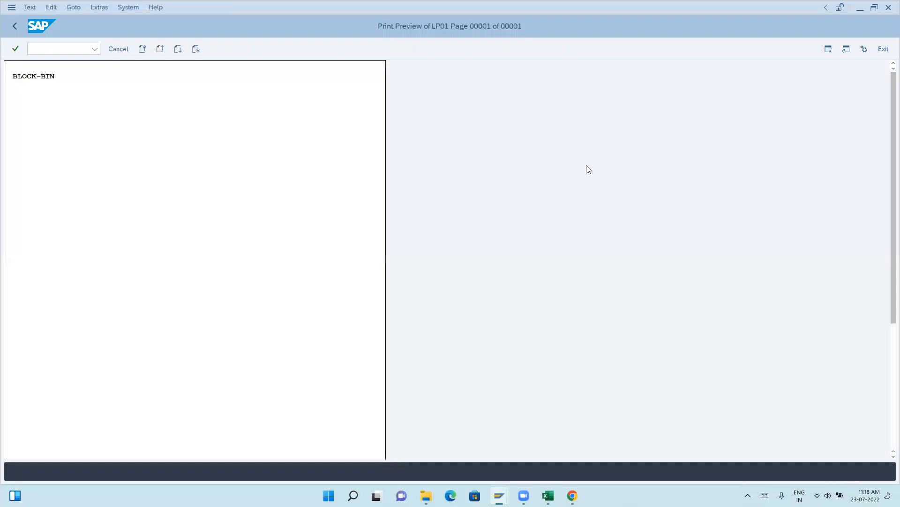
{"action": "left_click", "coordinate": [14, 27]}
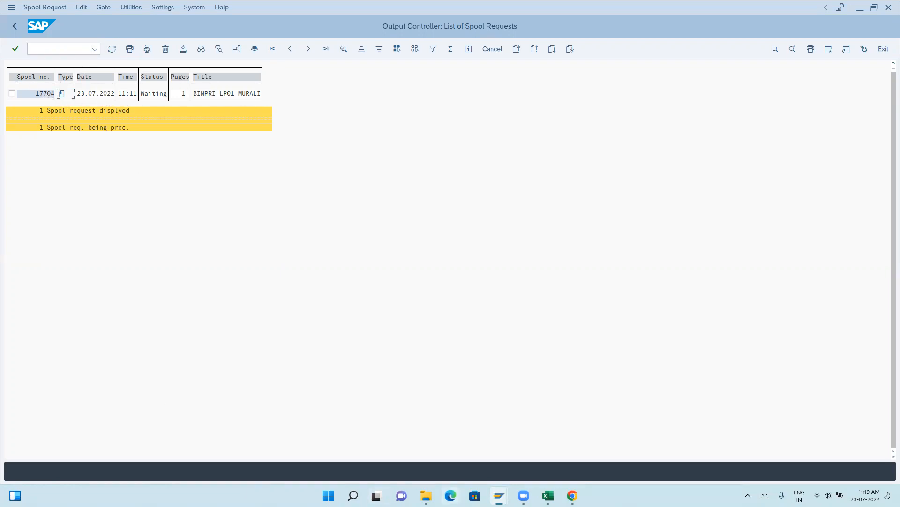
Return to the location label print session, select storage bin EXCISE-BIN, and execute the label print.
{"action": "mouse_move", "coordinate": [499, 495]}
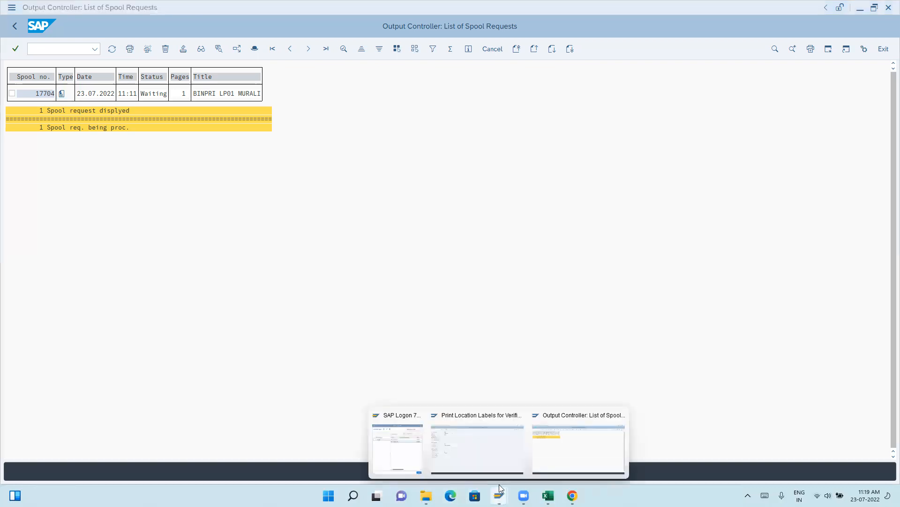
{"action": "left_click", "coordinate": [479, 442]}
{"action": "left_click", "coordinate": [186, 85]}
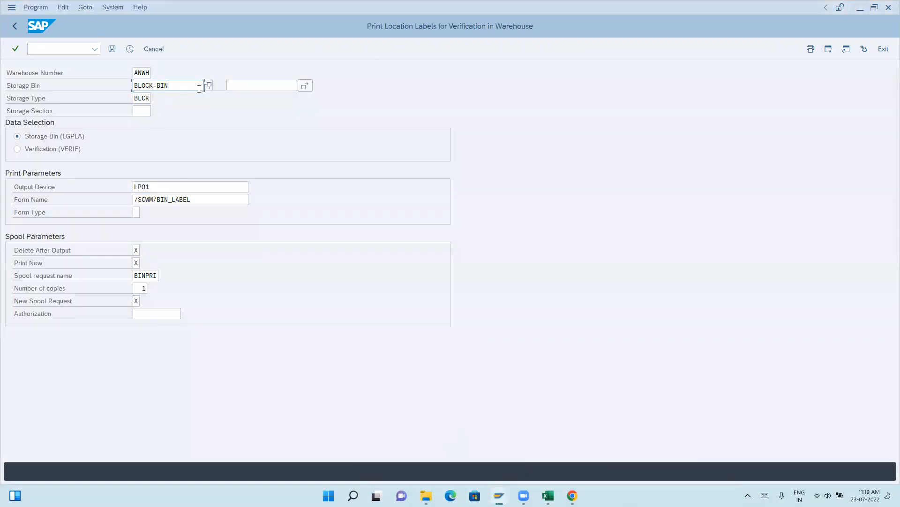
{"action": "left_click", "coordinate": [208, 85]}
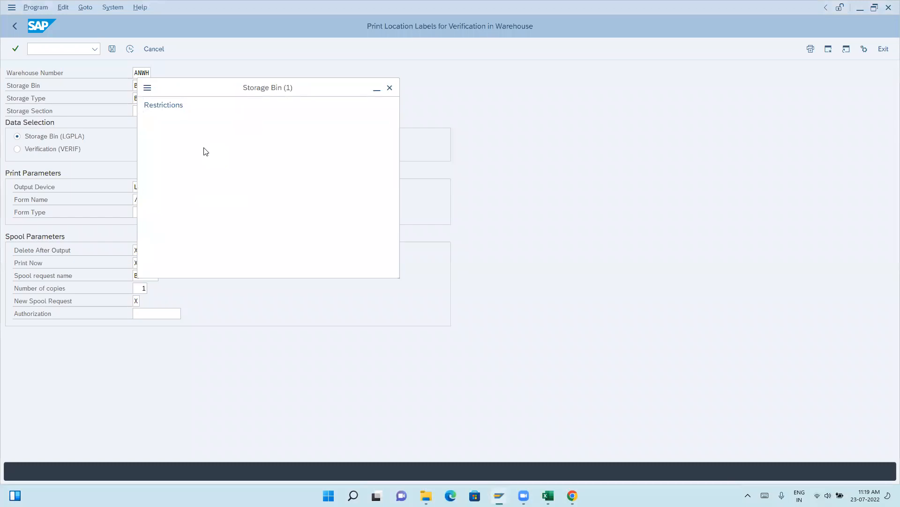
{"action": "key", "text": "Return"}
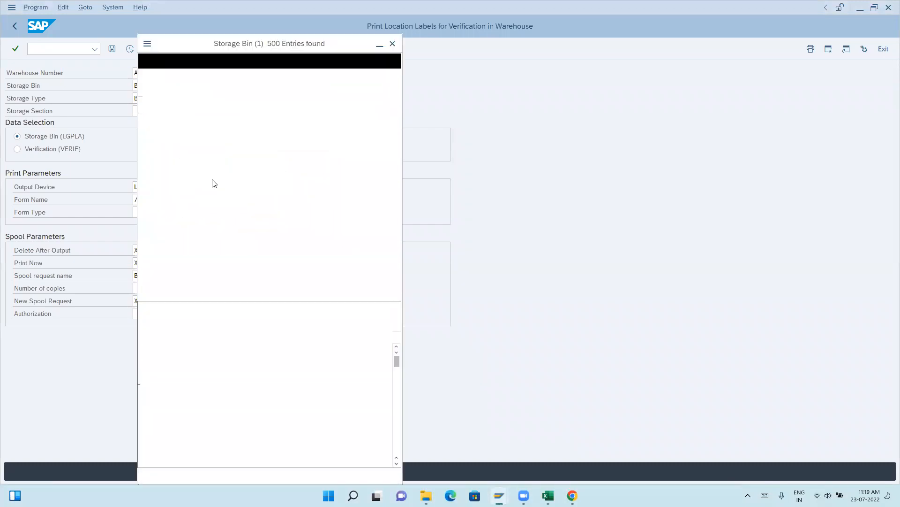
{"action": "double_click", "coordinate": [160, 164]}
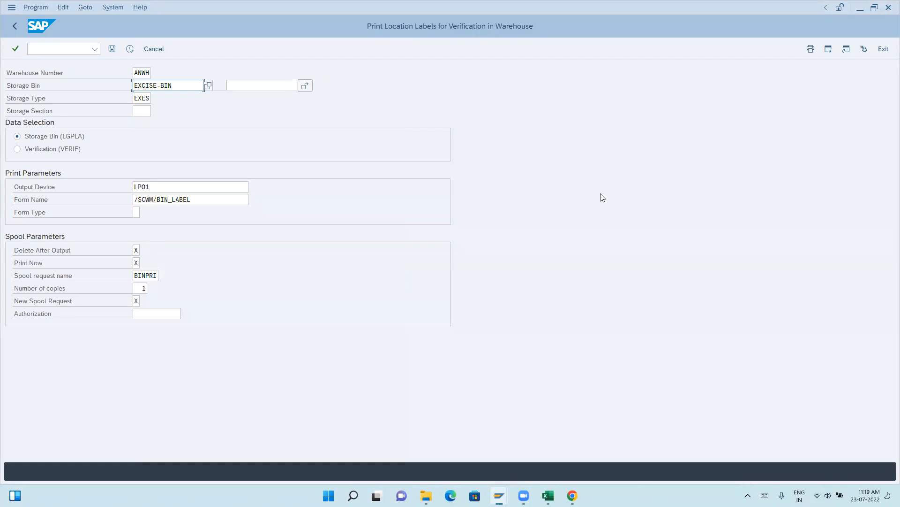
{"action": "left_click", "coordinate": [133, 52]}
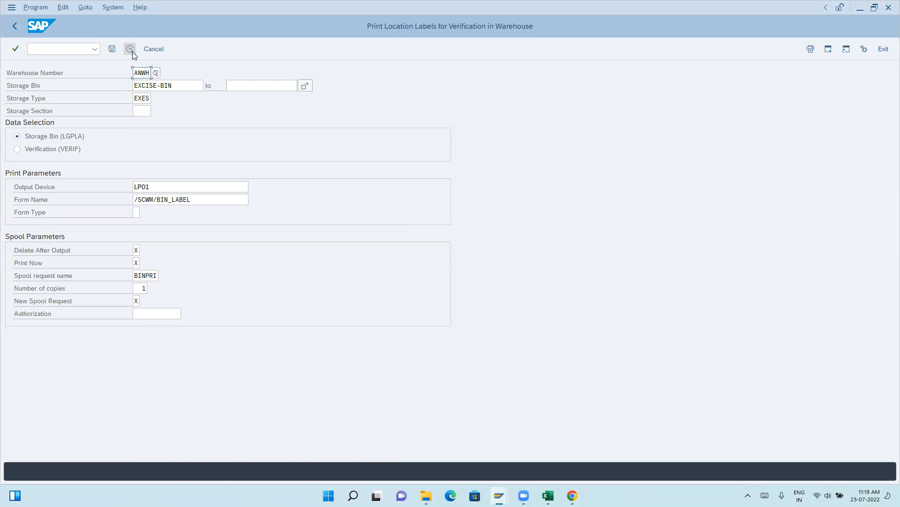
Switch to the spool request session, refresh the list, and point out the title of the newest request.
{"action": "left_click", "coordinate": [500, 496]}
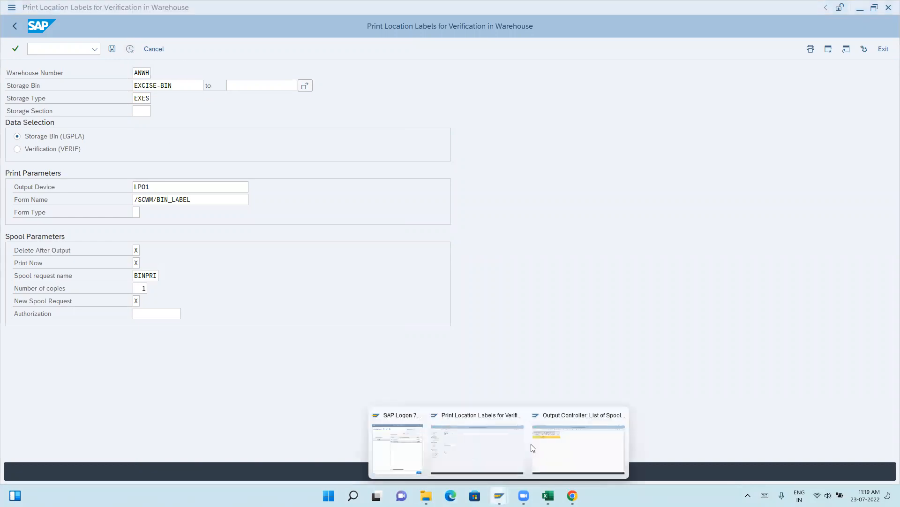
{"action": "left_click", "coordinate": [561, 442]}
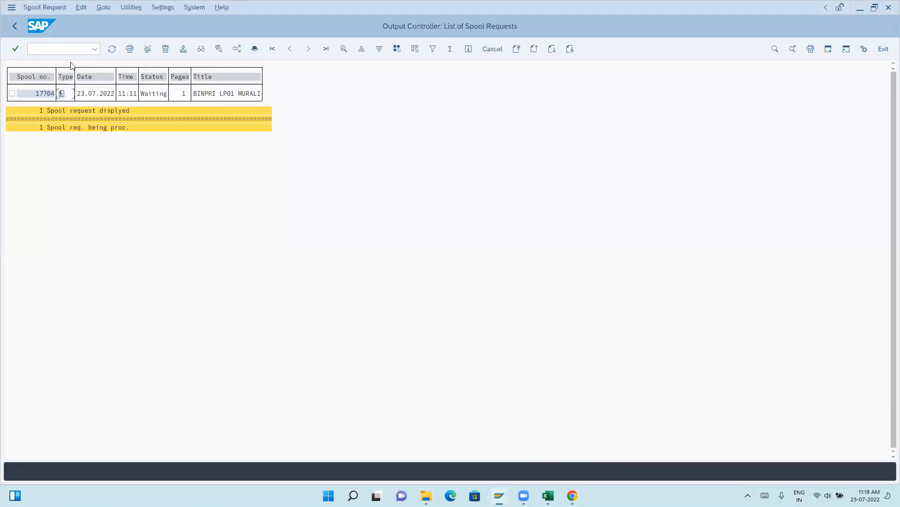
{"action": "left_click", "coordinate": [114, 51]}
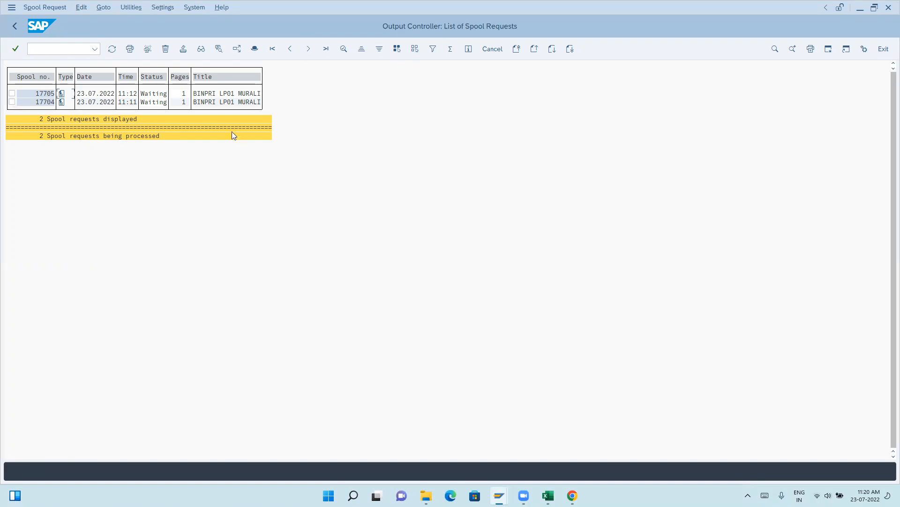
{"action": "left_click", "coordinate": [195, 94]}
{"action": "left_click", "coordinate": [248, 95]}
{"action": "left_click", "coordinate": [229, 94]}
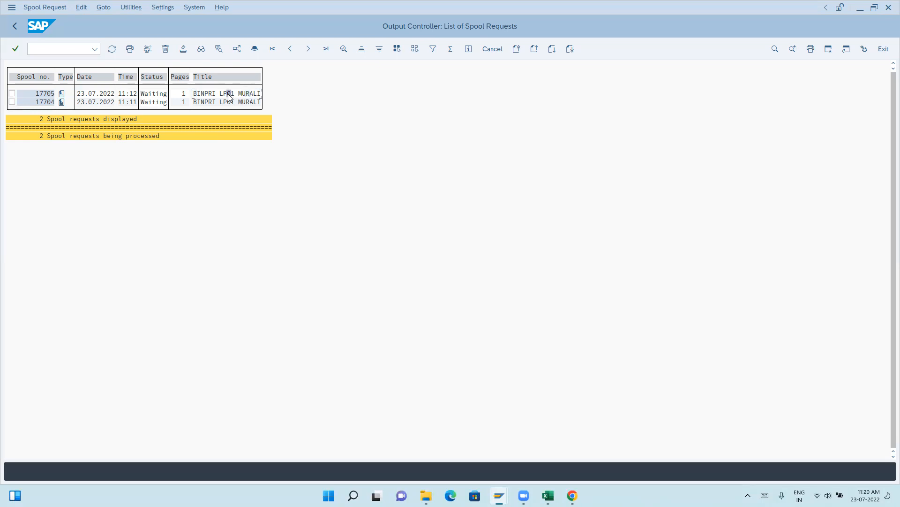
{"action": "left_click", "coordinate": [202, 95]}
{"action": "left_click", "coordinate": [252, 94]}
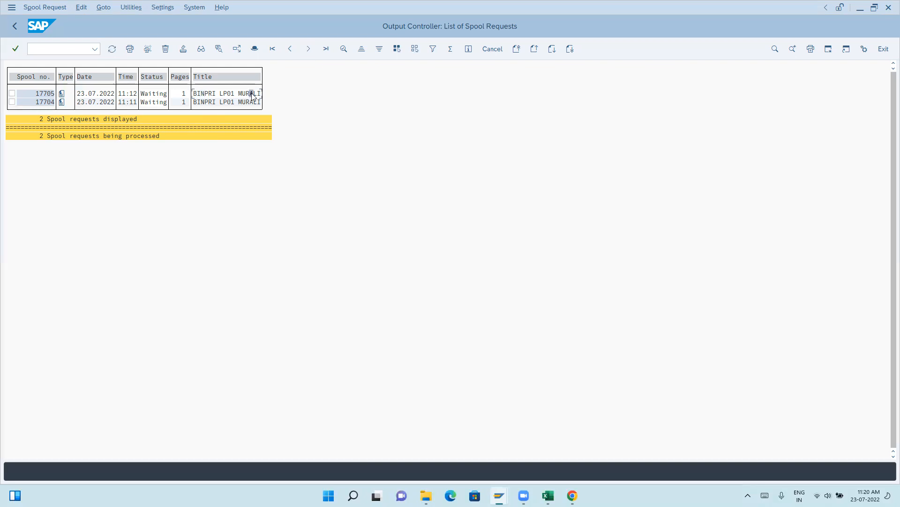
Preview the EXCISE-BIN label from the newest spool request, look over the page, and return to the list.
{"action": "left_click", "coordinate": [62, 97]}
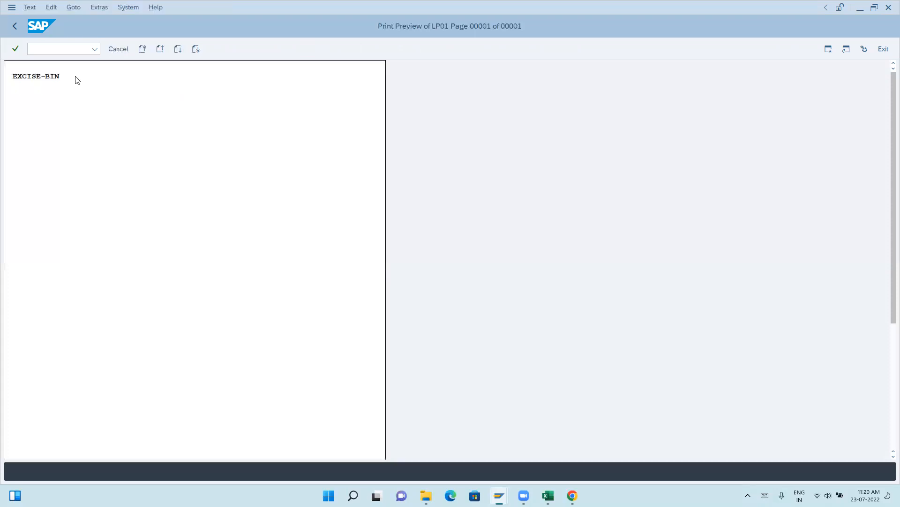
{"action": "left_click", "coordinate": [15, 28]}
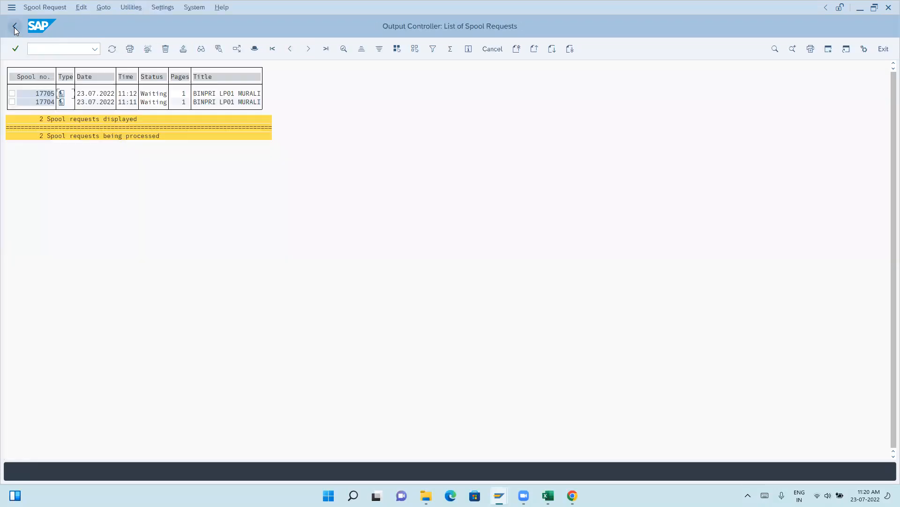
{"action": "left_click", "coordinate": [61, 101]}
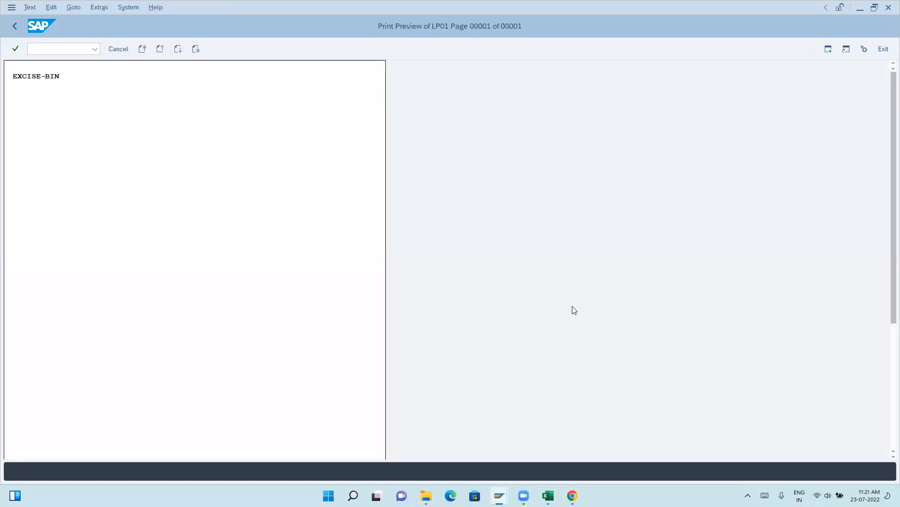
{"action": "scroll", "coordinate": [573, 310], "scroll_direction": "down", "scroll_amount": 5}
{"action": "scroll", "coordinate": [273, 337], "scroll_direction": "up", "scroll_amount": 5}
{"action": "scroll", "coordinate": [273, 337], "scroll_direction": "up", "scroll_amount": 2}
{"action": "left_click", "coordinate": [14, 27]}
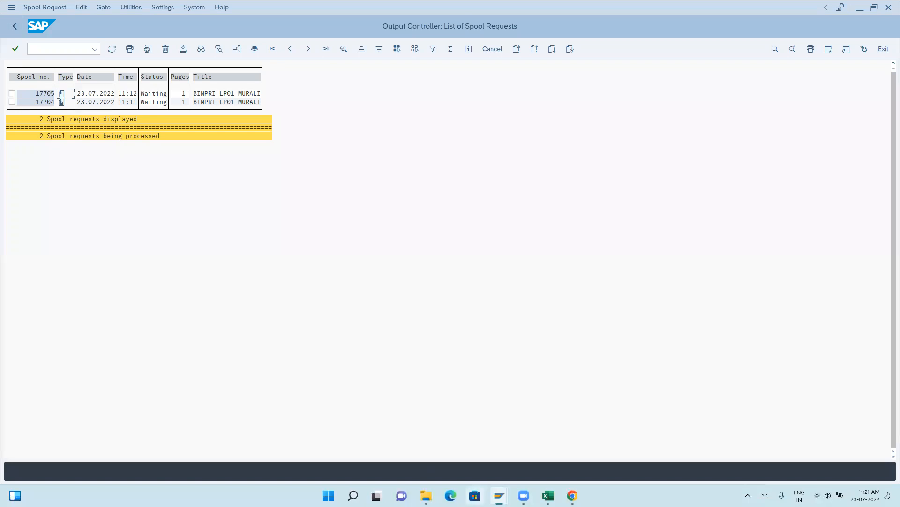
Return to the location label print session, clear the storage bin and storage type, and execute the print for warehouse ANWH.
{"action": "mouse_move", "coordinate": [499, 495]}
{"action": "left_click", "coordinate": [477, 455]}
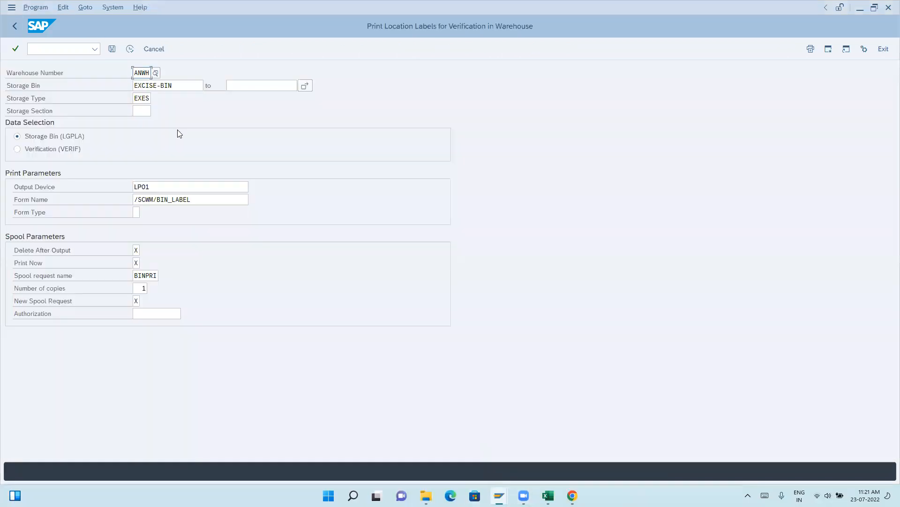
{"action": "left_click", "coordinate": [162, 87]}
{"action": "key", "text": "ctrl+a"}
{"action": "key", "text": "Delete"}
{"action": "left_click", "coordinate": [141, 100]}
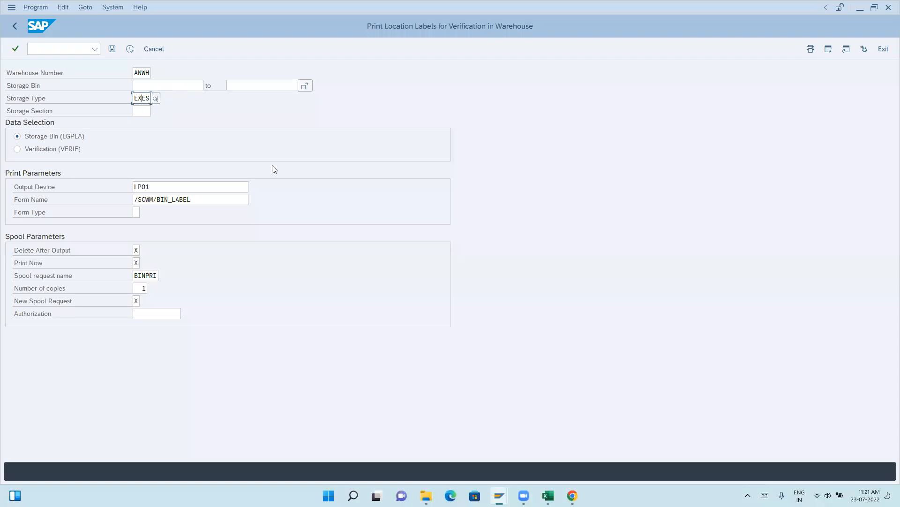
{"action": "key", "text": "ctrl+a"}
{"action": "key", "text": "Delete"}
{"action": "left_click", "coordinate": [130, 50]}
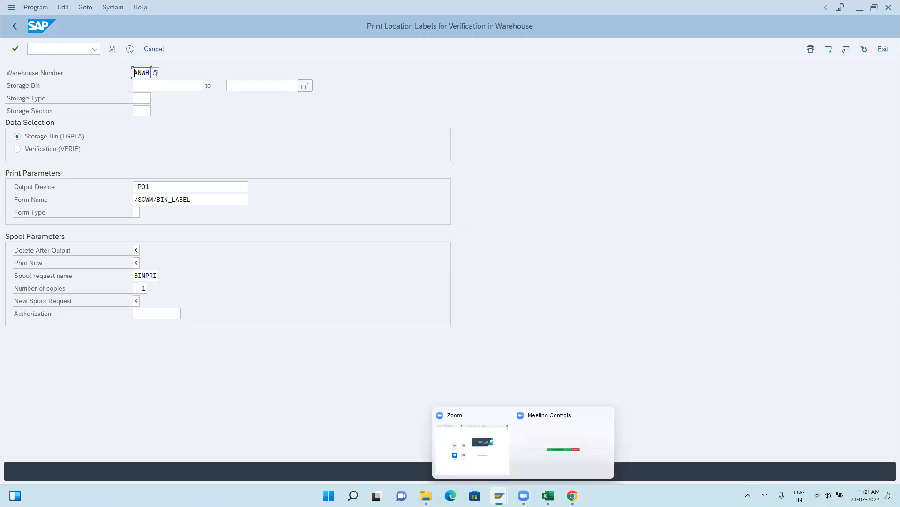
Switch to Chrome and close the window with the warehouse bin label images.
{"action": "left_click", "coordinate": [572, 495]}
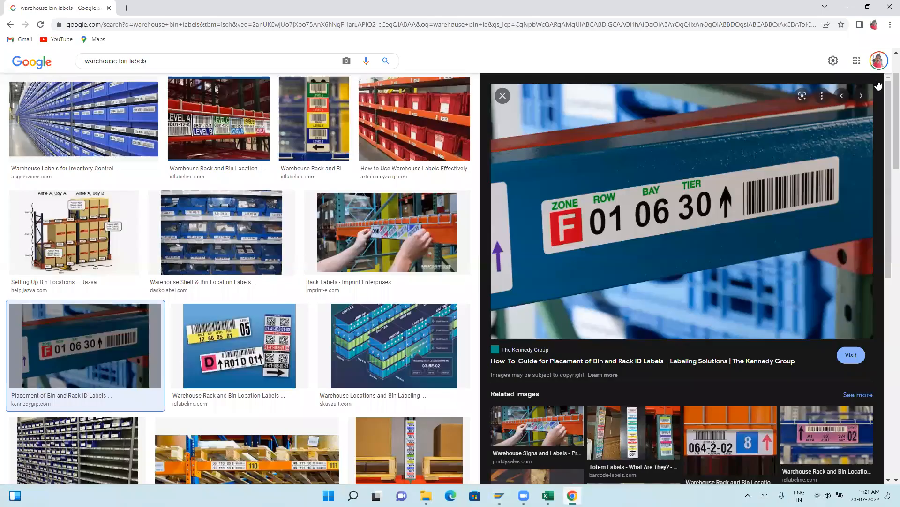
{"action": "left_click", "coordinate": [889, 7]}
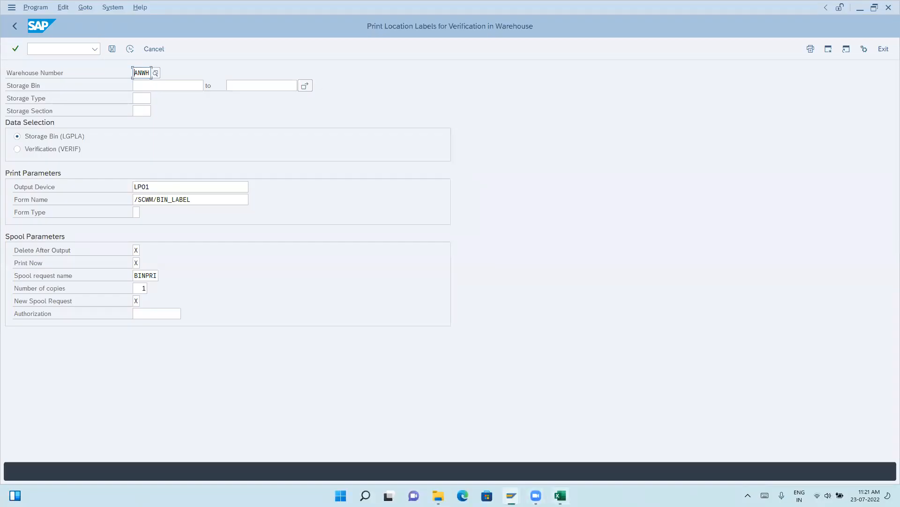
Switch to the spool request session, restart transaction SP01, and list the spool requests created on 23.07.2022.
{"action": "left_click", "coordinate": [561, 495]}
{"action": "left_click", "coordinate": [560, 495]}
{"action": "mouse_move", "coordinate": [511, 496]}
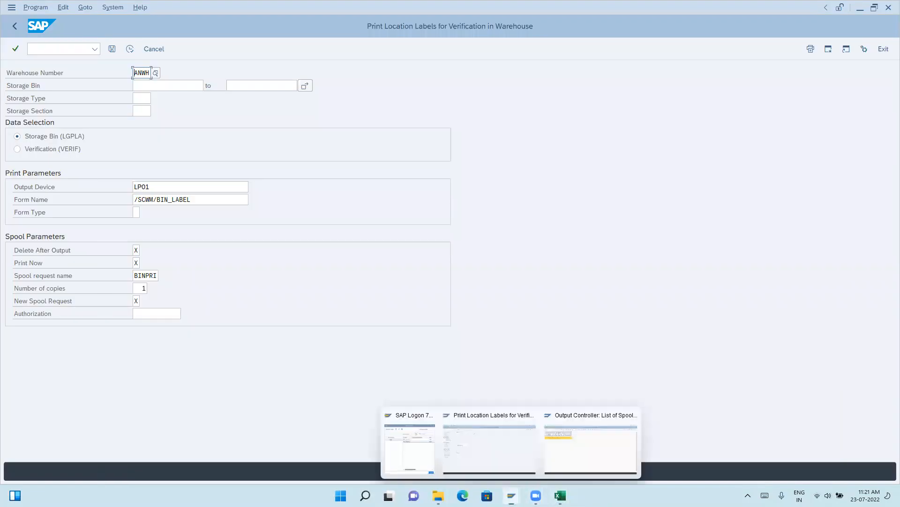
{"action": "left_click", "coordinate": [588, 445]}
{"action": "left_click", "coordinate": [92, 52]}
{"action": "type", "text": "/nsp01"}
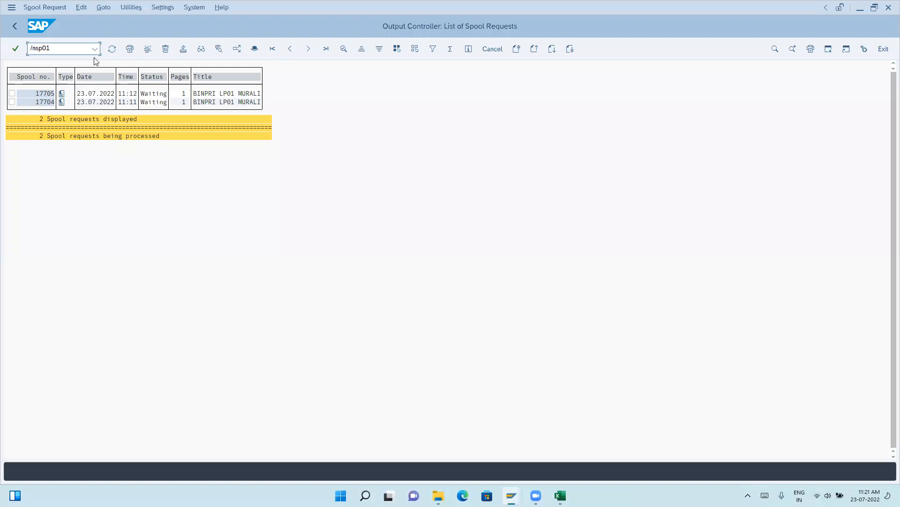
{"action": "key", "text": "Return"}
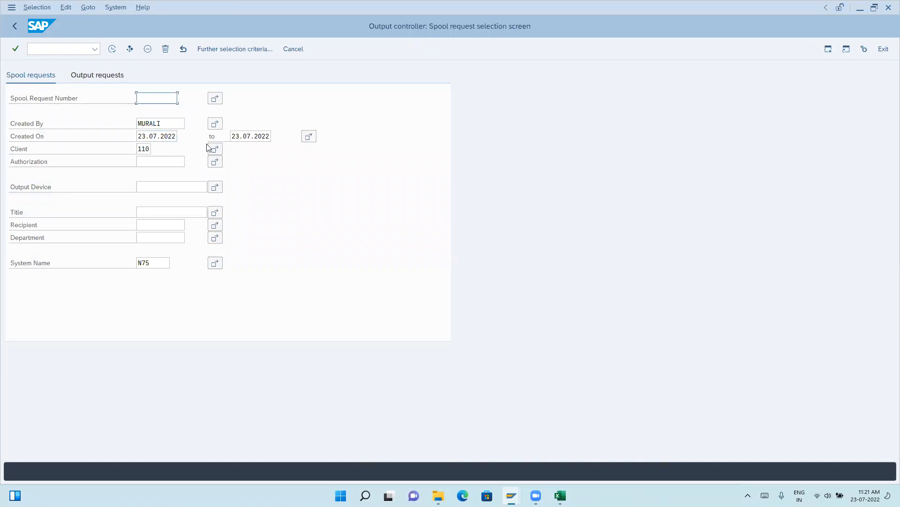
{"action": "left_click", "coordinate": [112, 51]}
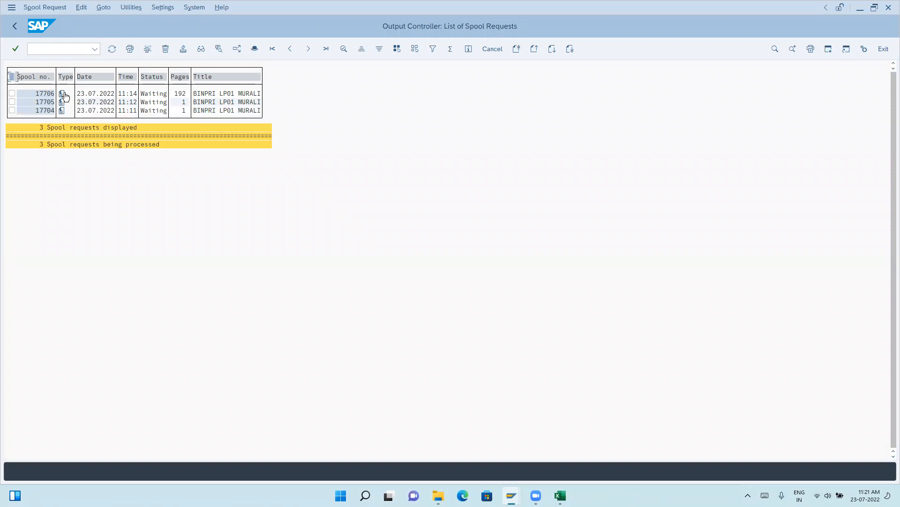
Preview the bin labels in the newest spool request, return to the list, and point out its page count.
{"action": "left_click", "coordinate": [64, 96]}
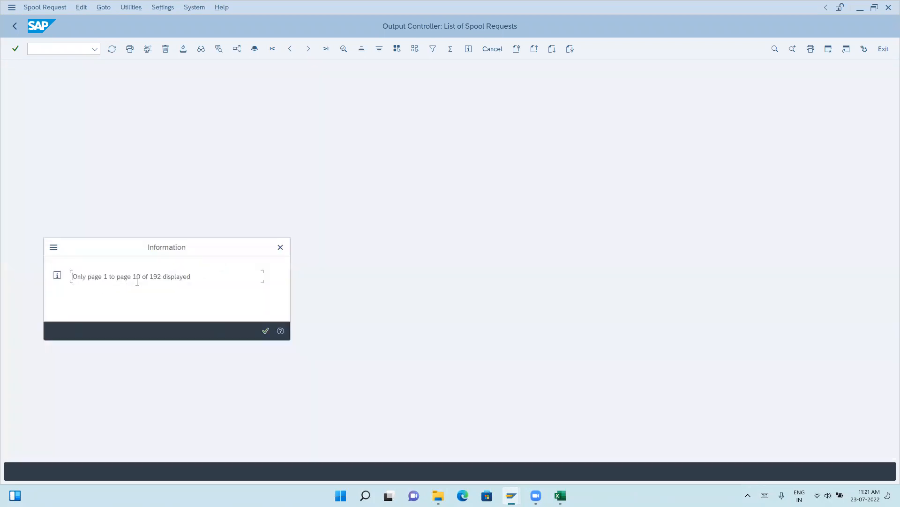
{"action": "left_click", "coordinate": [266, 331]}
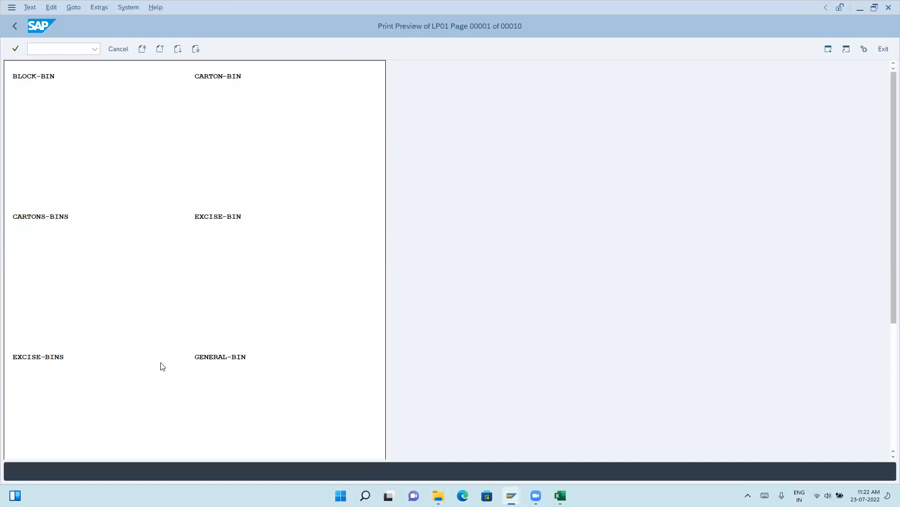
{"action": "scroll", "coordinate": [226, 364], "scroll_direction": "down", "scroll_amount": 5}
{"action": "scroll", "coordinate": [228, 367], "scroll_direction": "down", "scroll_amount": 4}
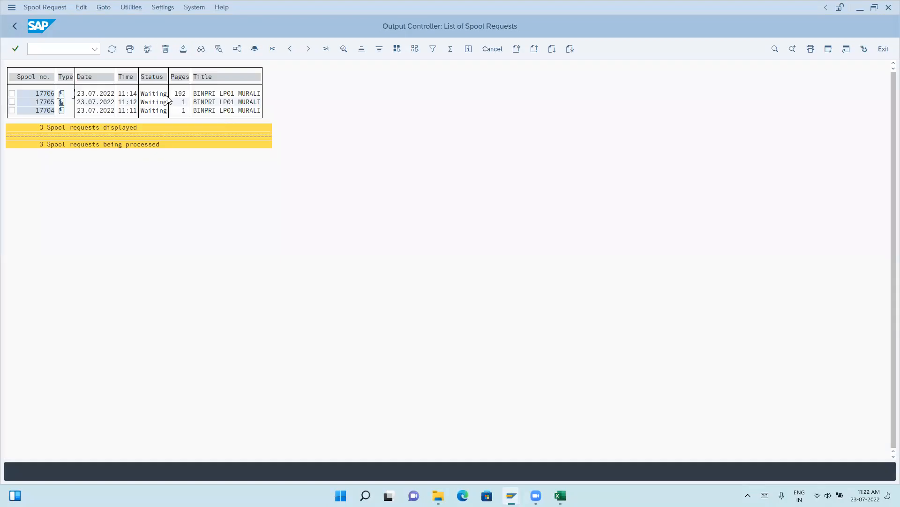
{"action": "left_click", "coordinate": [177, 95]}
{"action": "left_click", "coordinate": [54, 53]}
{"action": "type", "text": "/ns"}
{"action": "type", "text": "p01"}
{"action": "key", "text": "Return"}
Open General Condition Maintenance with transaction /n/scwm/gcmc and look through the list of possible condition technique applications.
{"action": "left_click", "coordinate": [49, 45]}
{"action": "type", "text": "/n/scwm/gcmc"}
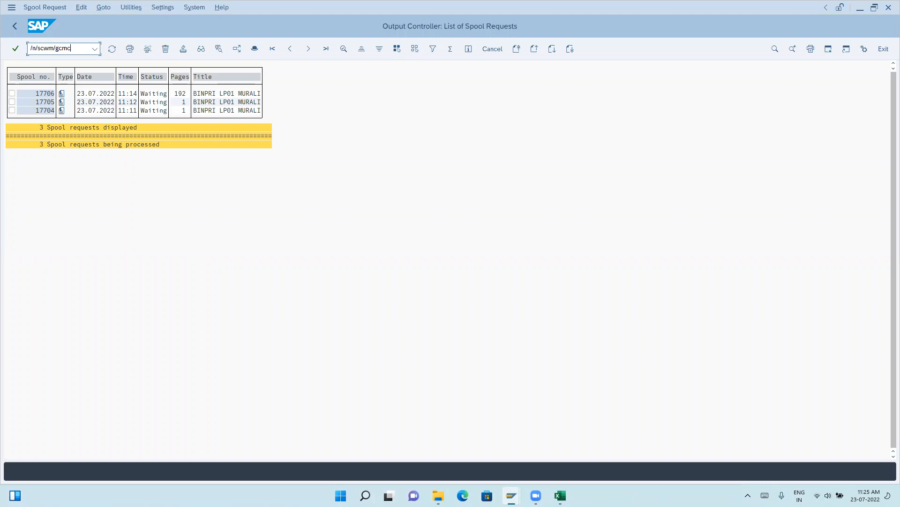
{"action": "key", "text": "Return"}
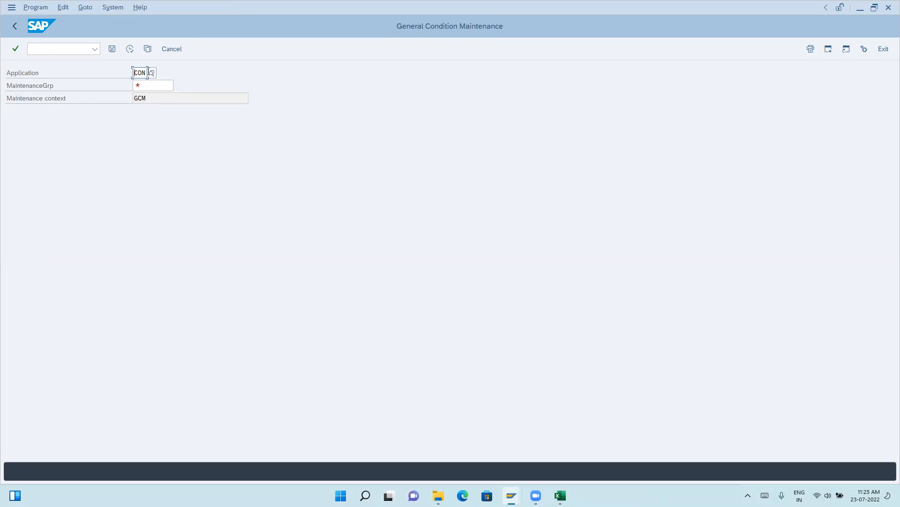
{"action": "left_click", "coordinate": [151, 74]}
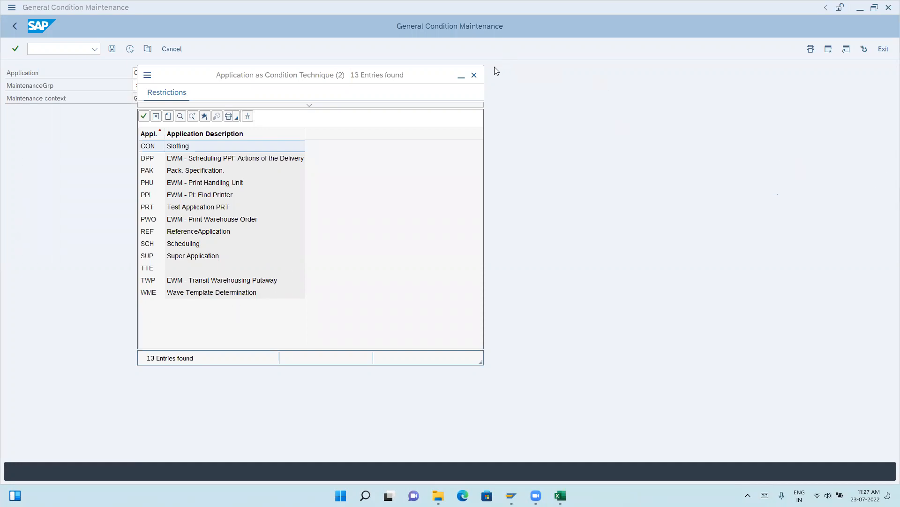
{"action": "left_click", "coordinate": [474, 75]}
Open the SAP Customizing Implementation Guide and expand SCM Extended Warehouse Management down to the Extended Warehouse Management areas.
{"action": "left_click", "coordinate": [68, 47]}
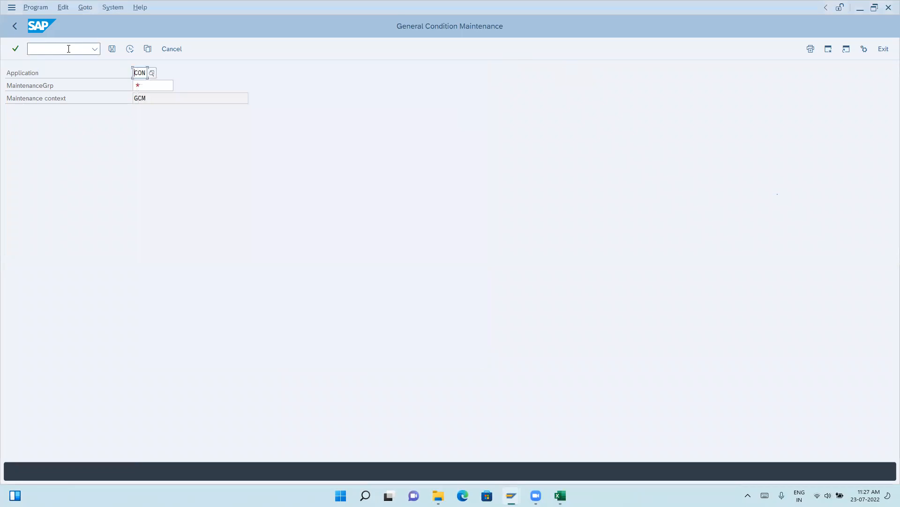
{"action": "type", "text": "/nspro"}
{"action": "key", "text": "Return"}
{"action": "left_click", "coordinate": [149, 51]}
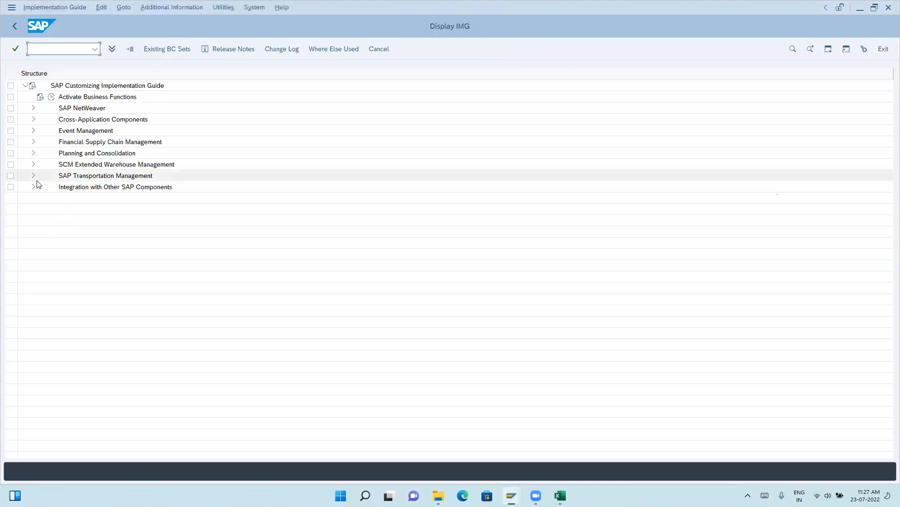
{"action": "left_click", "coordinate": [34, 165]}
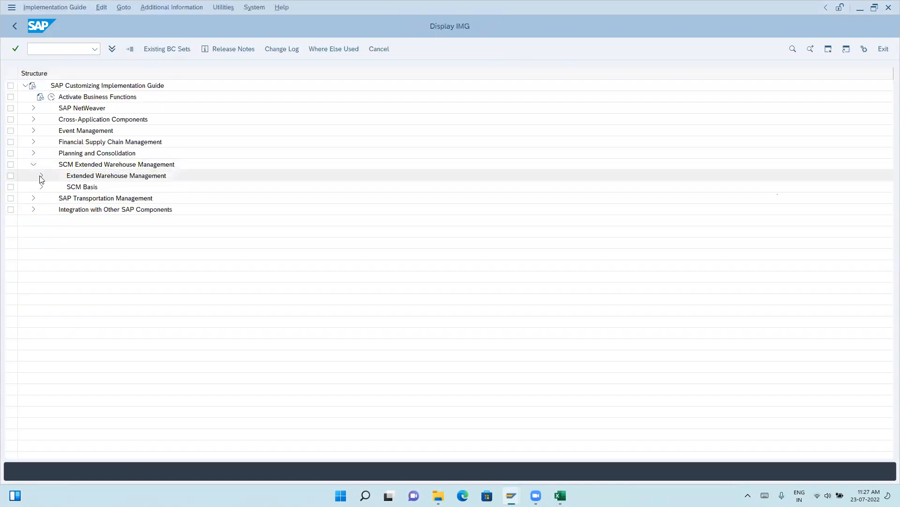
{"action": "left_click", "coordinate": [41, 177]}
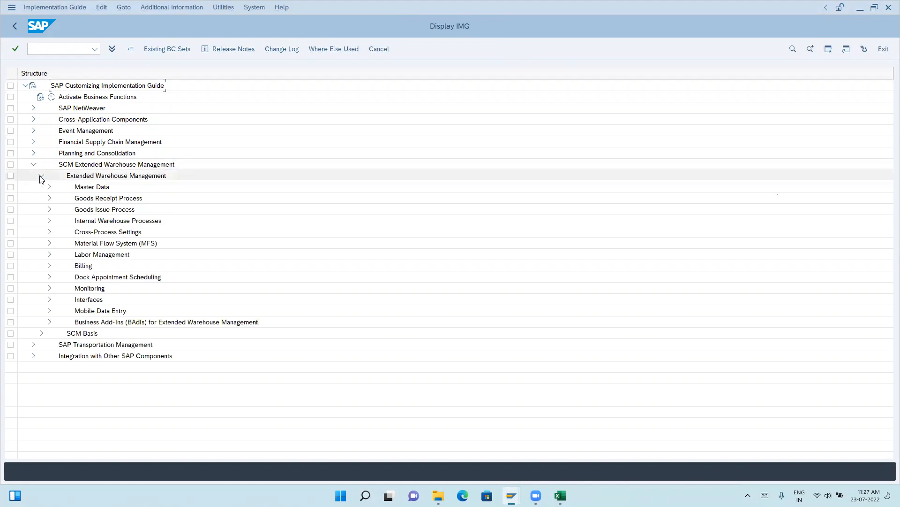
Expand Determination of Packaging Specifications under Master Data > Packaging Specification and go through its condition technique activities.
{"action": "left_click", "coordinate": [49, 187]}
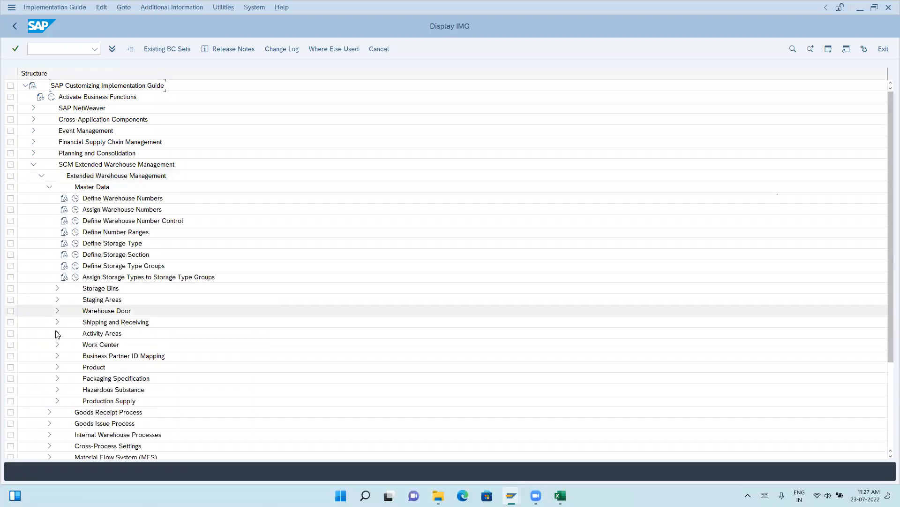
{"action": "left_click", "coordinate": [57, 379]}
{"action": "scroll", "coordinate": [56, 382], "scroll_direction": "down", "scroll_amount": 4}
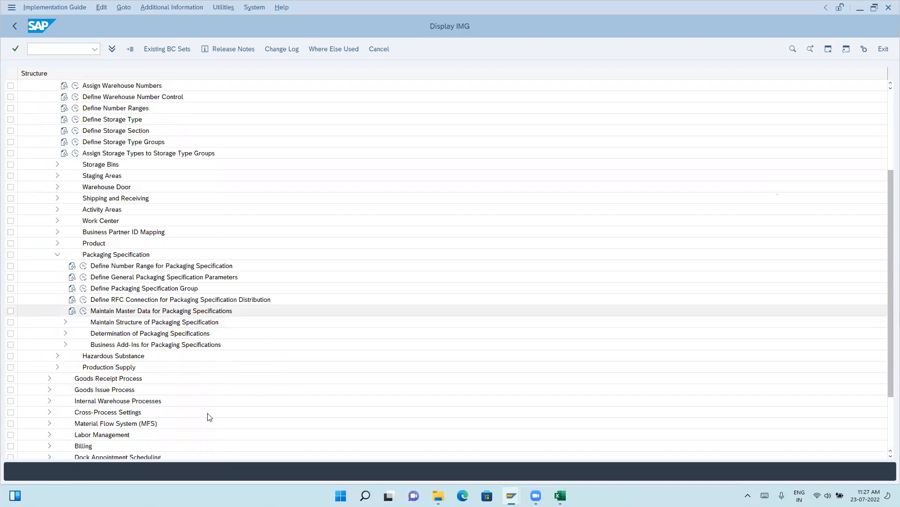
{"action": "left_click", "coordinate": [65, 322]}
{"action": "scroll", "coordinate": [71, 305], "scroll_direction": "down", "scroll_amount": 1}
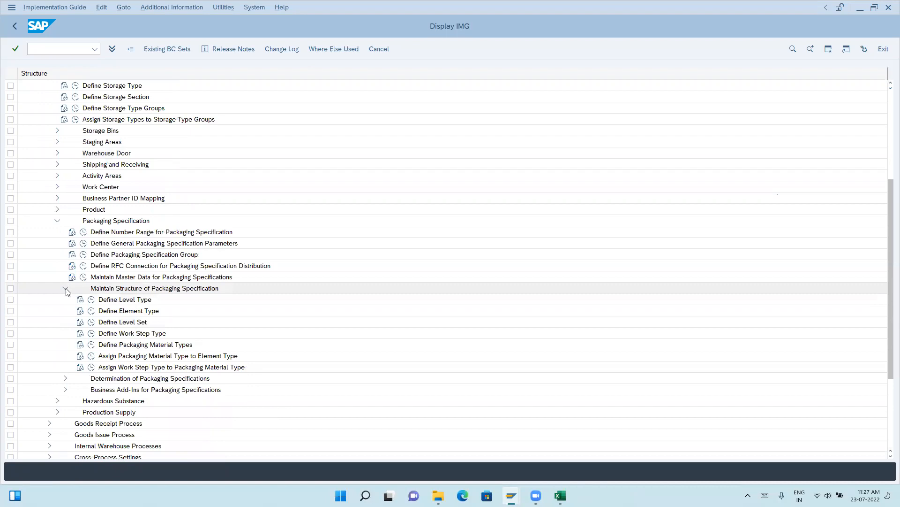
{"action": "left_click", "coordinate": [65, 288]}
{"action": "left_click", "coordinate": [65, 301]}
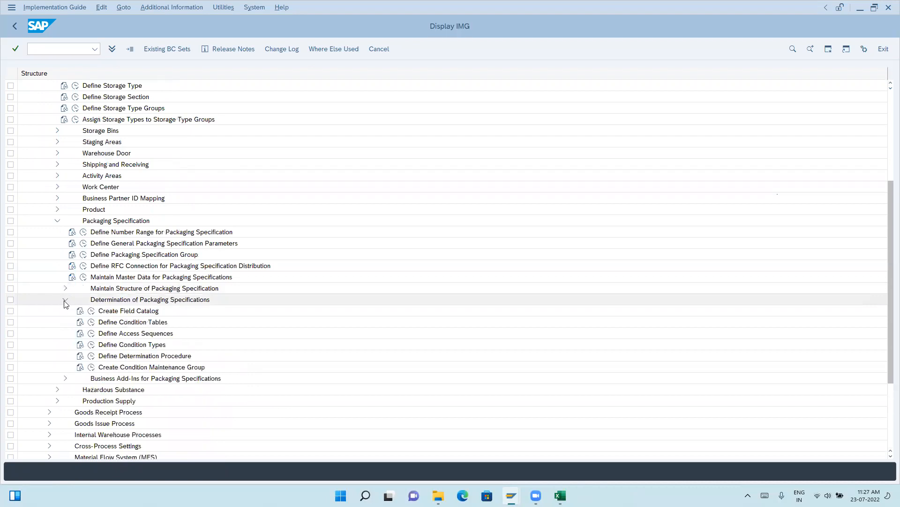
{"action": "scroll", "coordinate": [231, 317], "scroll_direction": "down", "scroll_amount": 2}
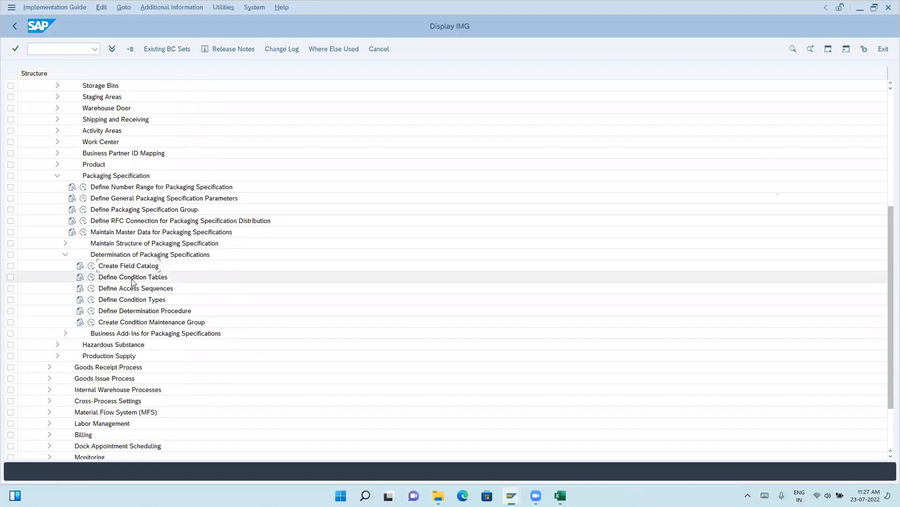
{"action": "left_click", "coordinate": [132, 279]}
{"action": "left_click", "coordinate": [138, 289]}
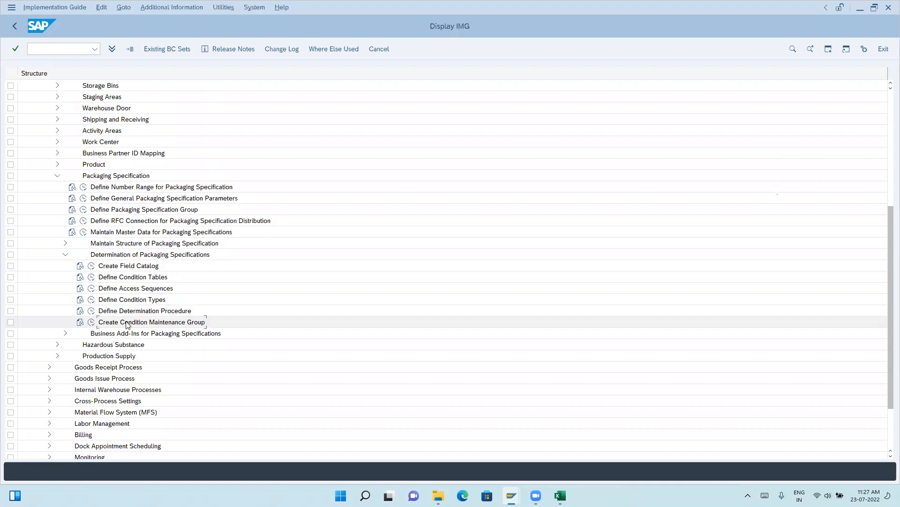
Collapse Packaging Specification and expand Goods Receipt Process > Inbound Delivery > Print to view its print profile activities.
{"action": "scroll", "coordinate": [94, 263], "scroll_direction": "up", "scroll_amount": 3}
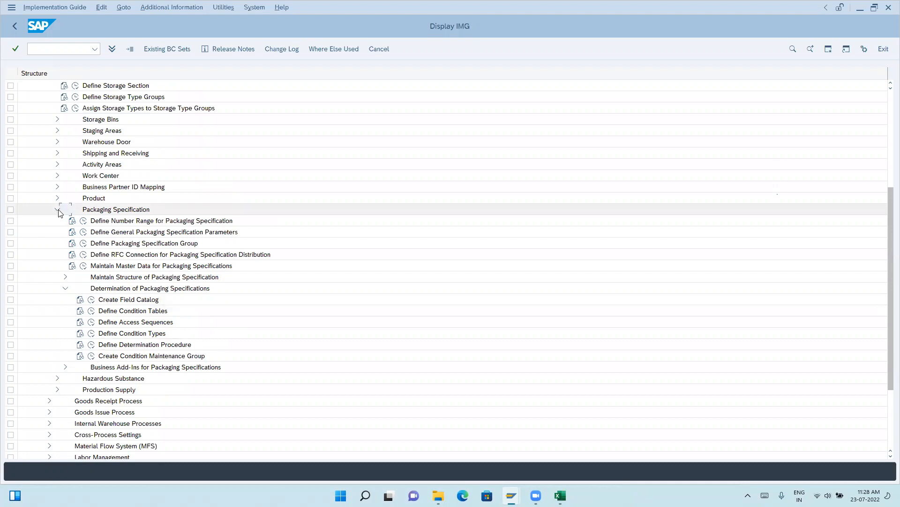
{"action": "left_click", "coordinate": [58, 209]}
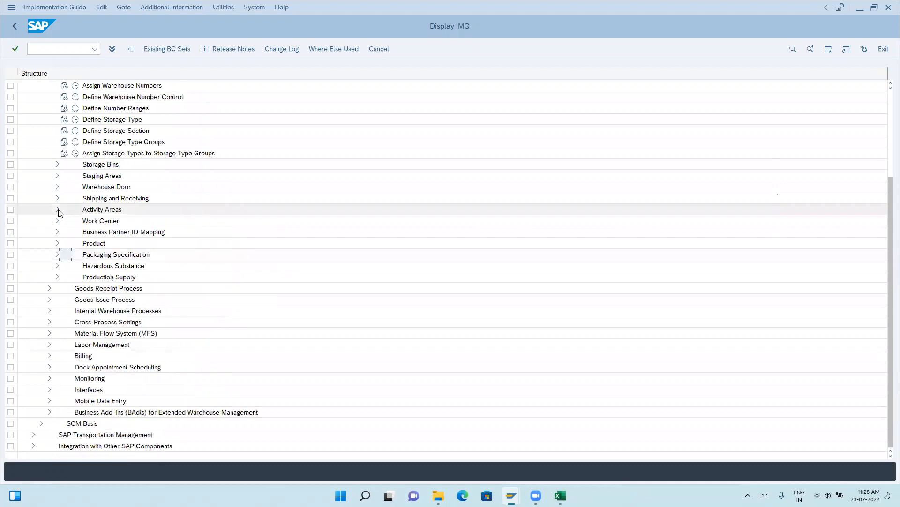
{"action": "left_click", "coordinate": [50, 289]}
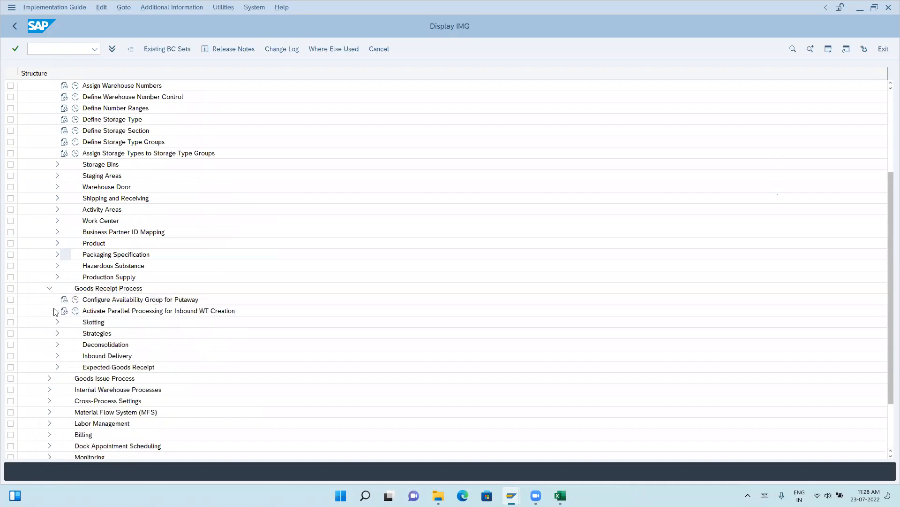
{"action": "left_click", "coordinate": [58, 358]}
{"action": "scroll", "coordinate": [59, 359], "scroll_direction": "down", "scroll_amount": 4}
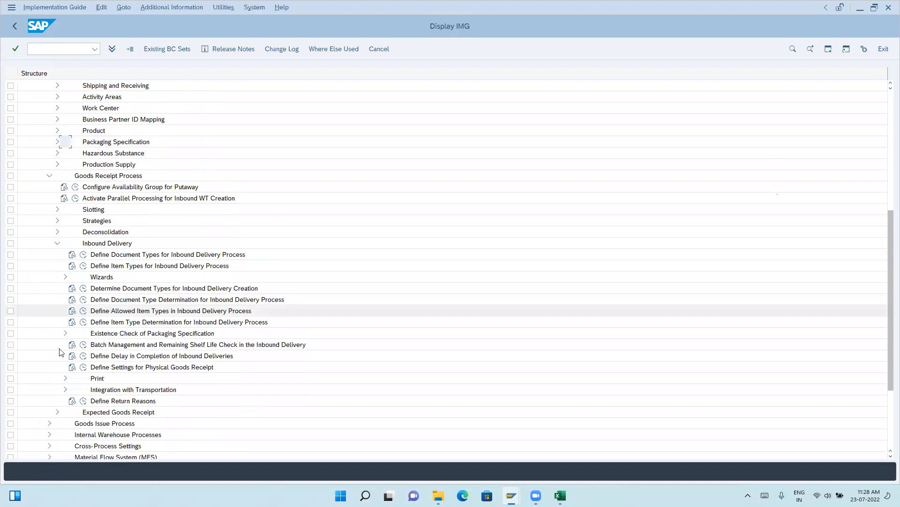
{"action": "left_click", "coordinate": [65, 378]}
{"action": "scroll", "coordinate": [160, 387], "scroll_direction": "down", "scroll_amount": 1}
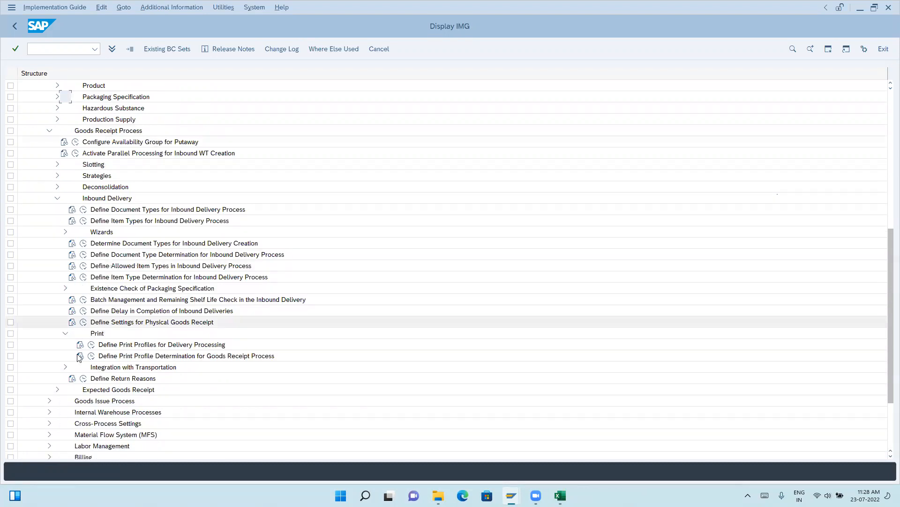
Collapse the inbound delivery Print node and the Master Data and Goods Receipt Process branches.
{"action": "left_click", "coordinate": [65, 334]}
{"action": "scroll", "coordinate": [58, 173], "scroll_direction": "up", "scroll_amount": 3}
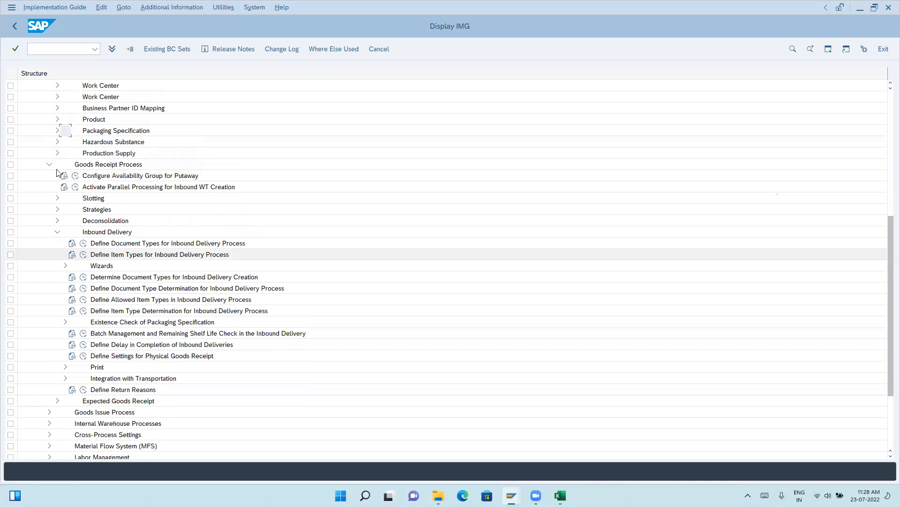
{"action": "scroll", "coordinate": [57, 176], "scroll_direction": "up", "scroll_amount": 3}
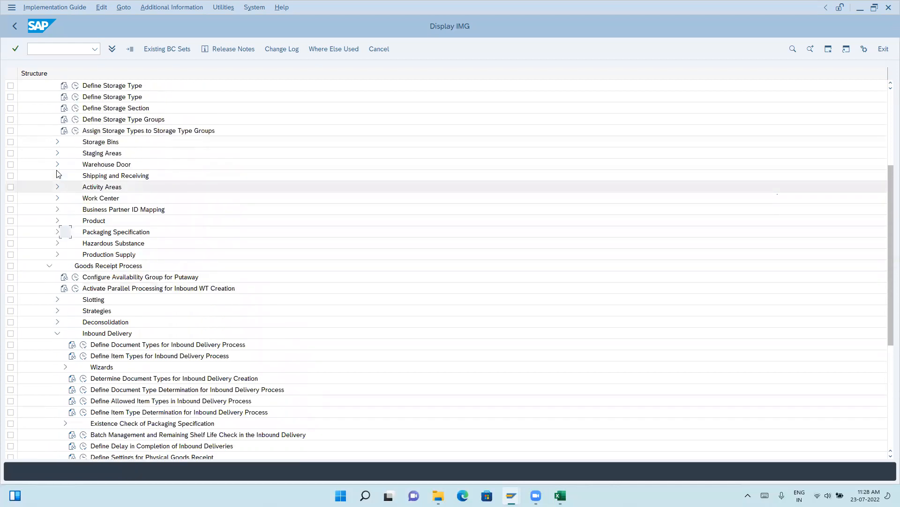
{"action": "scroll", "coordinate": [51, 320], "scroll_direction": "up", "scroll_amount": 2}
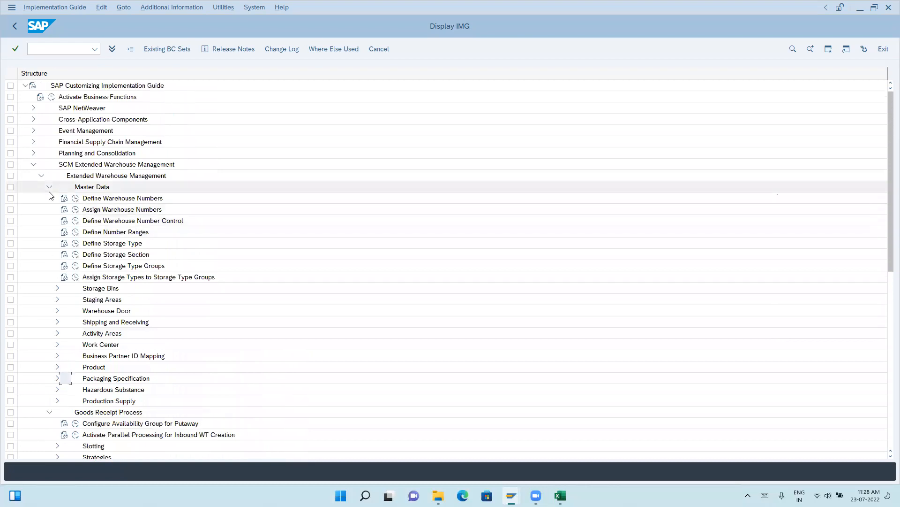
{"action": "left_click", "coordinate": [50, 186]}
{"action": "left_click", "coordinate": [49, 198]}
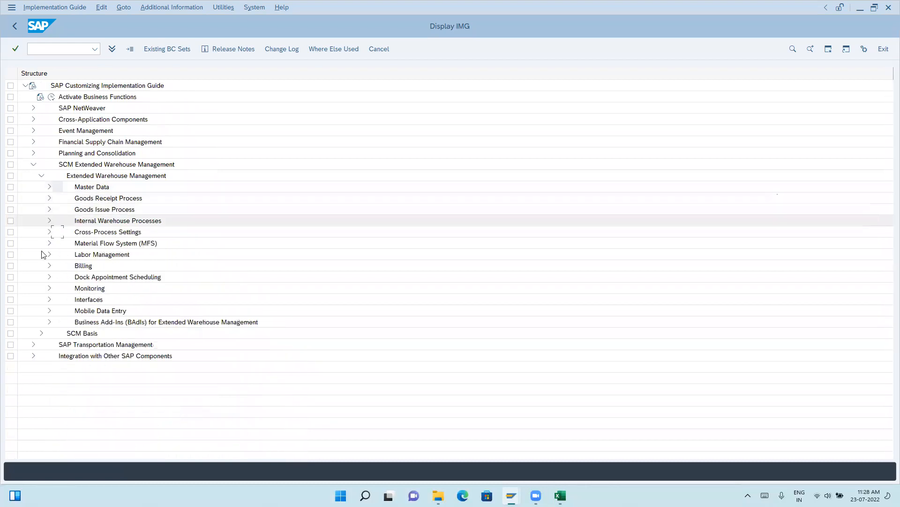
Expand Cross-Process Settings > Handling Units > Basics > Print, review the handling unit printing activities, and collapse the Print node.
{"action": "left_click", "coordinate": [49, 231]}
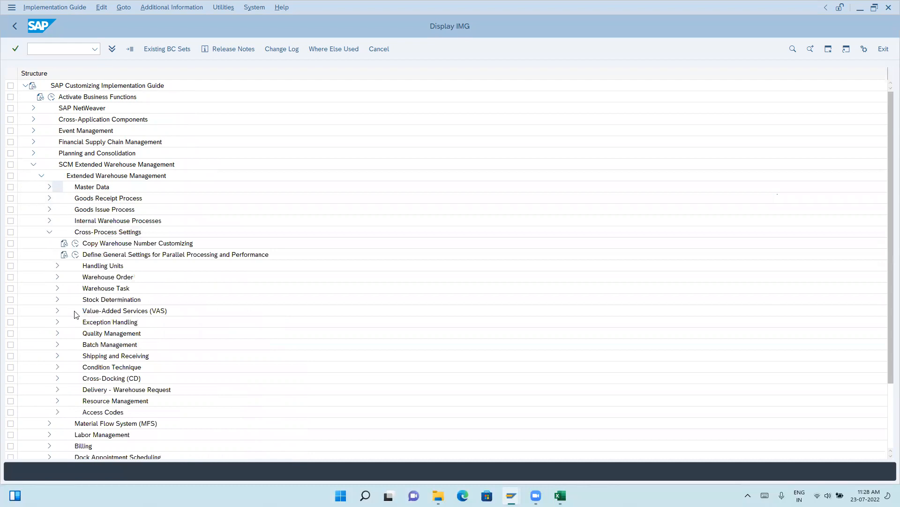
{"action": "left_click", "coordinate": [57, 265]}
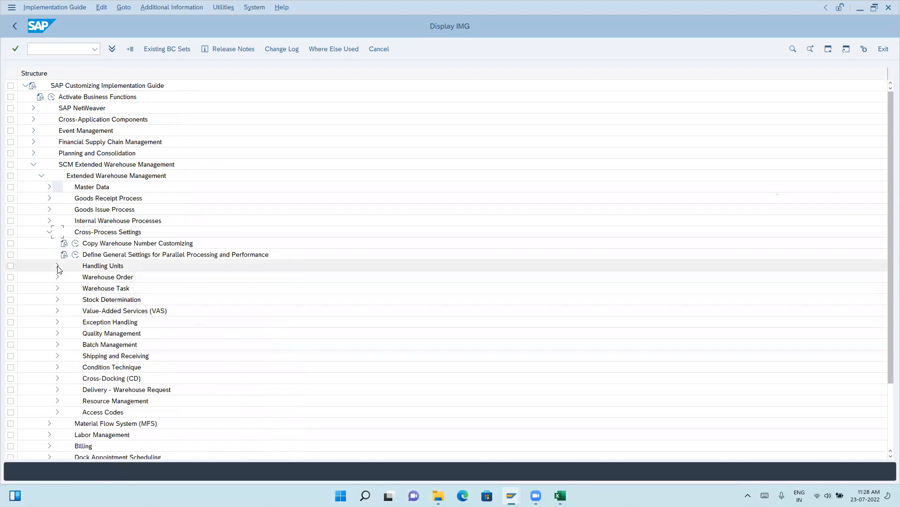
{"action": "left_click", "coordinate": [65, 288]}
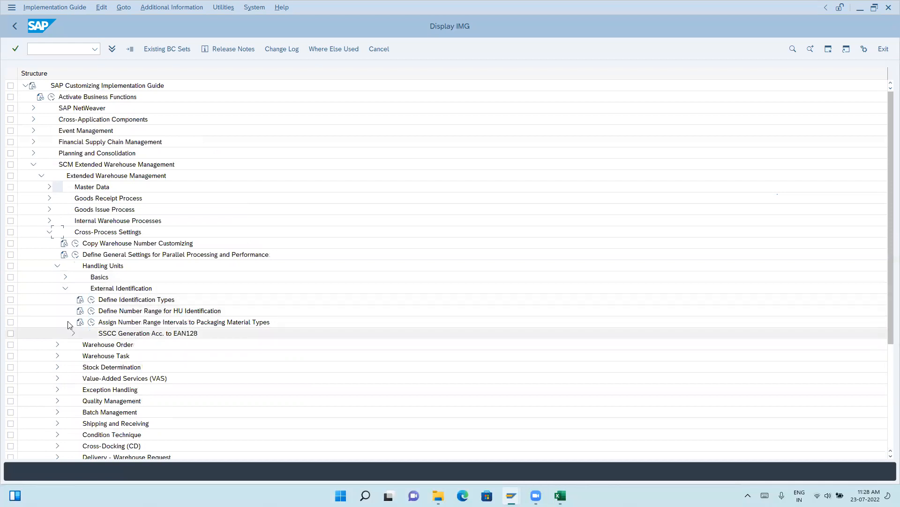
{"action": "left_click", "coordinate": [65, 277]}
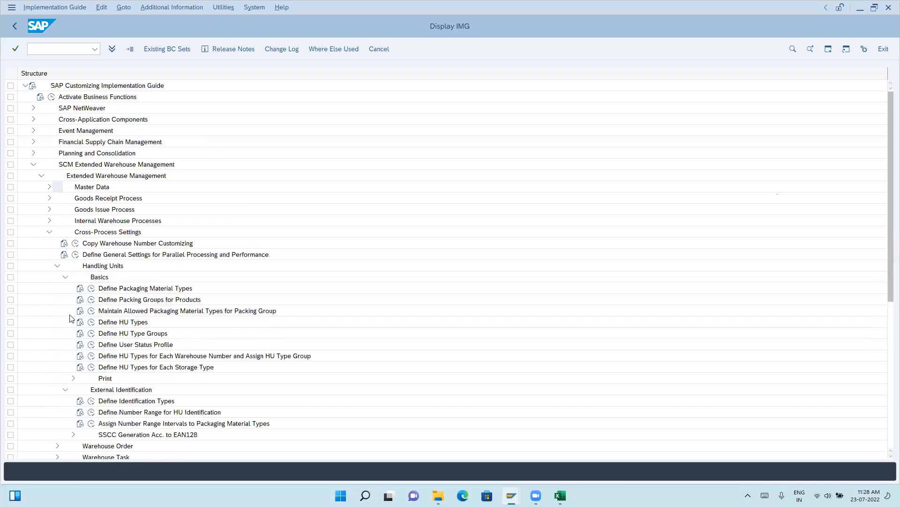
{"action": "left_click", "coordinate": [73, 378]}
{"action": "scroll", "coordinate": [89, 362], "scroll_direction": "down", "scroll_amount": 5}
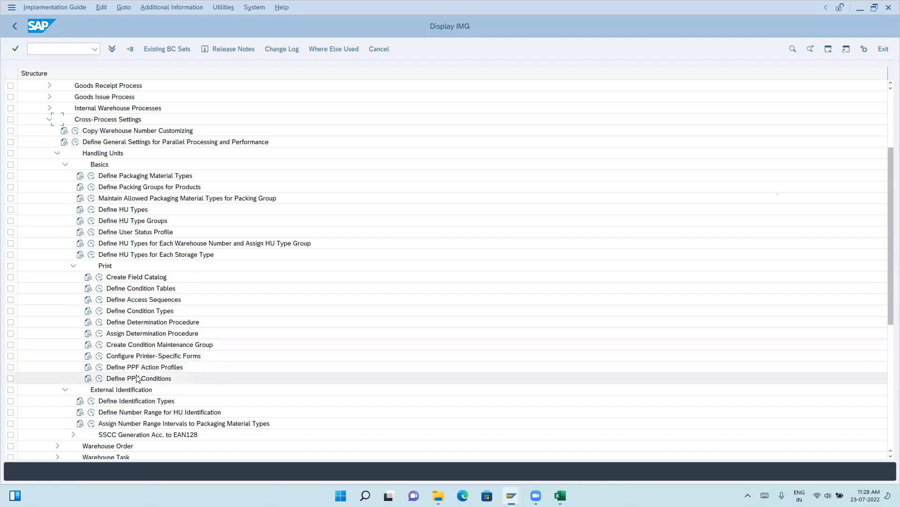
{"action": "left_click", "coordinate": [73, 266]}
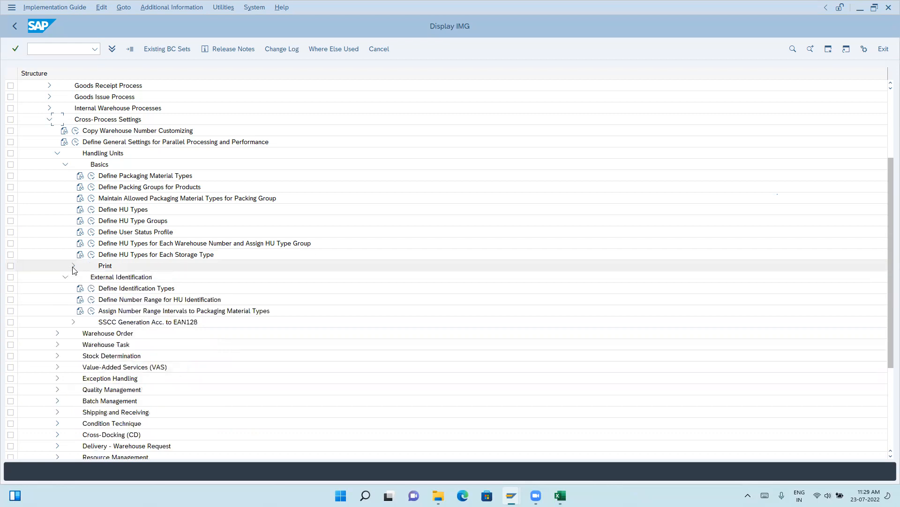
Expand Warehouse Order > Print under Cross-Process Settings, review its field catalog, condition and PPF activities, and collapse the Warehouse Order branch.
{"action": "left_click", "coordinate": [58, 334]}
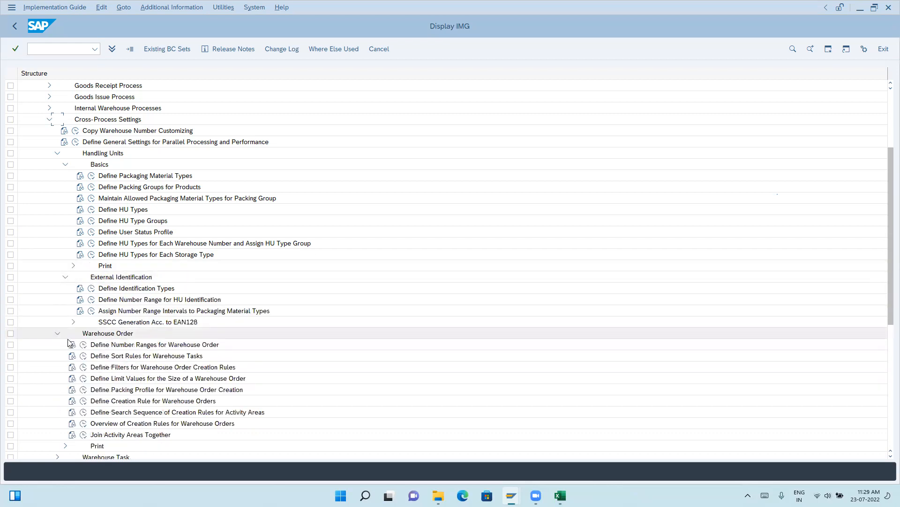
{"action": "scroll", "coordinate": [68, 342], "scroll_direction": "down", "scroll_amount": 5}
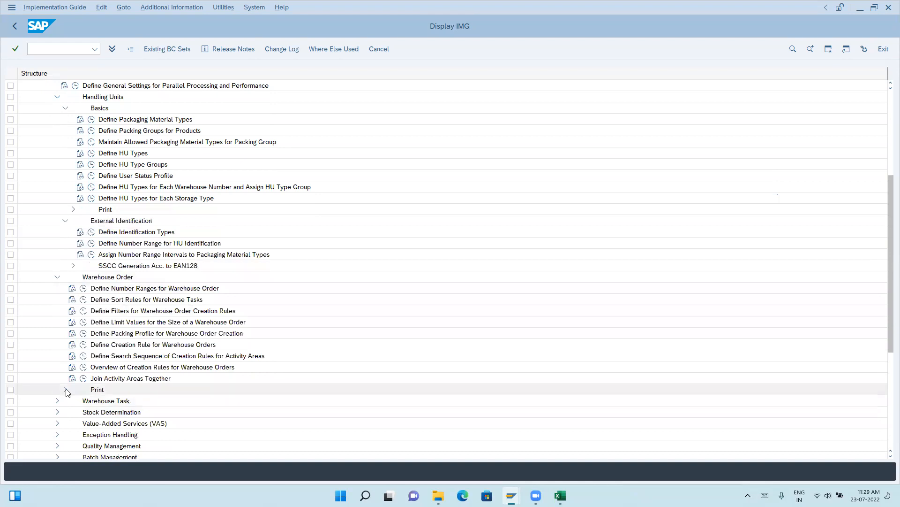
{"action": "left_click", "coordinate": [66, 390]}
{"action": "scroll", "coordinate": [108, 328], "scroll_direction": "down", "scroll_amount": 2}
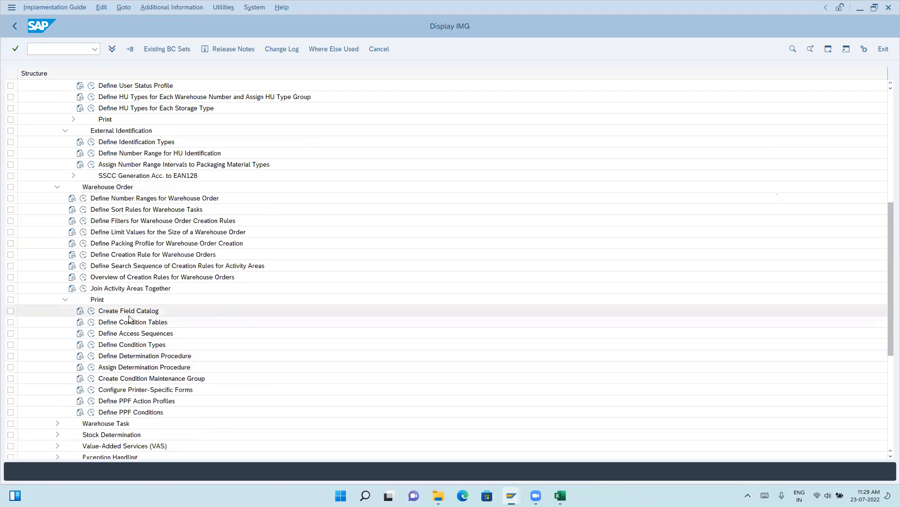
{"action": "left_click", "coordinate": [65, 299]}
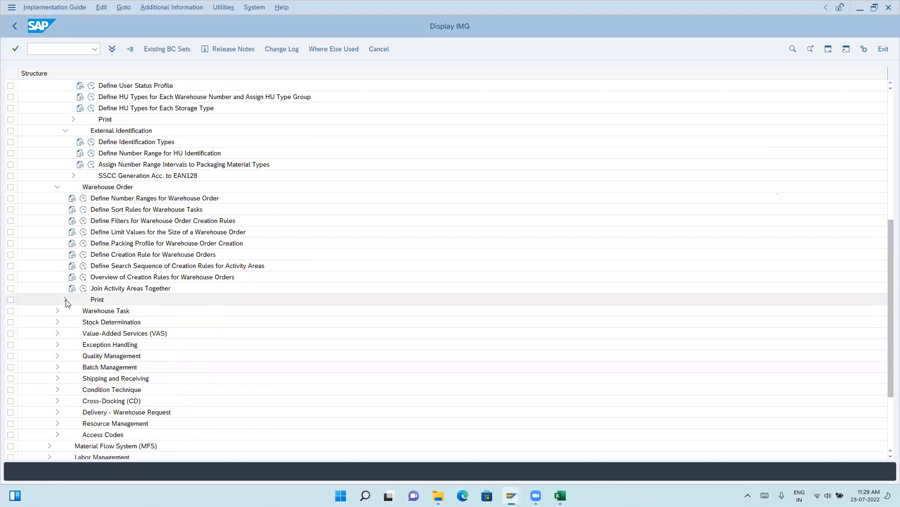
{"action": "left_click", "coordinate": [58, 187]}
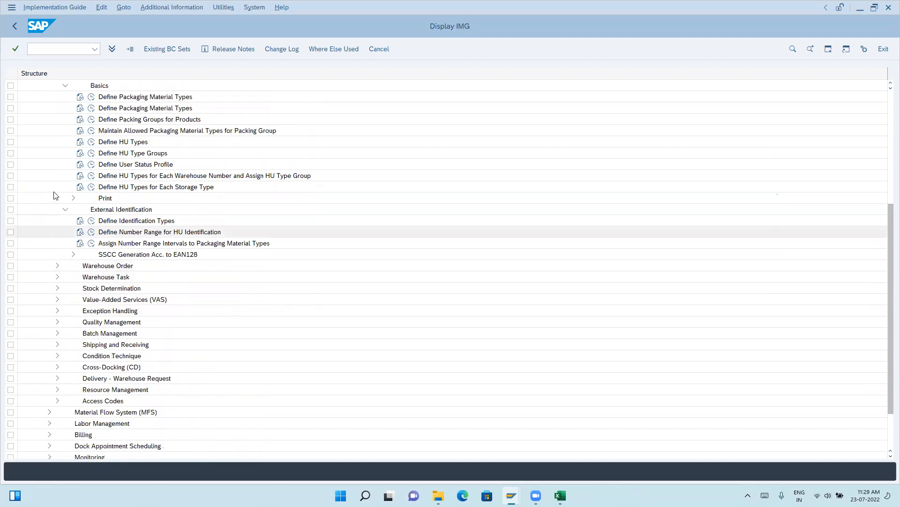
Collapse the Basics and External Identification nodes under Handling Units.
{"action": "scroll", "coordinate": [54, 189], "scroll_direction": "up", "scroll_amount": 8}
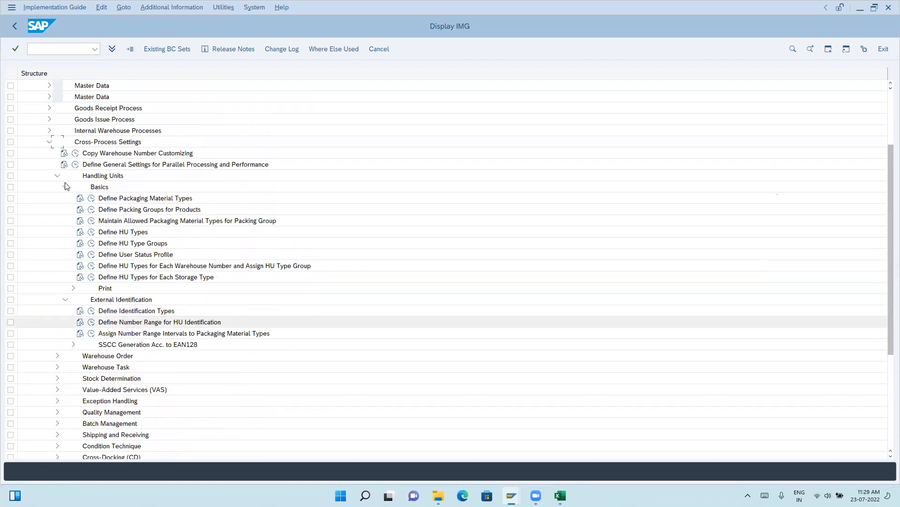
{"action": "left_click", "coordinate": [65, 210]}
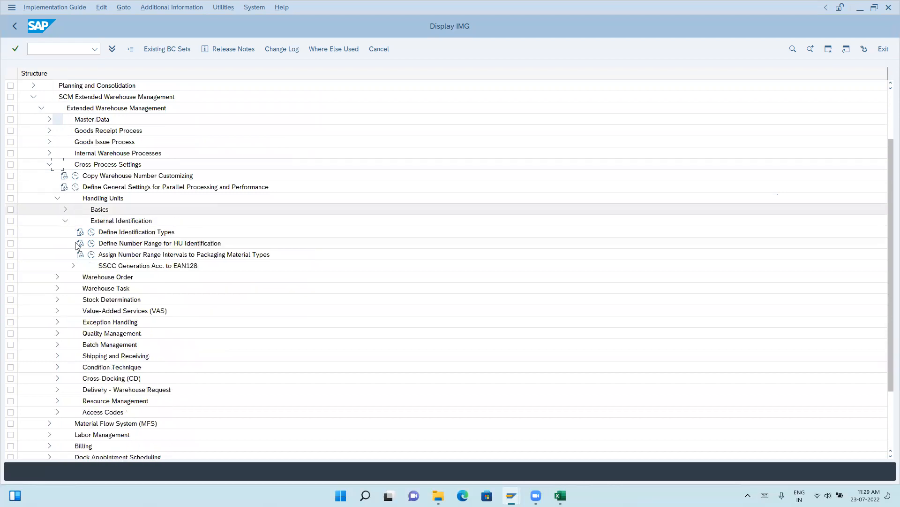
{"action": "left_click", "coordinate": [65, 221]}
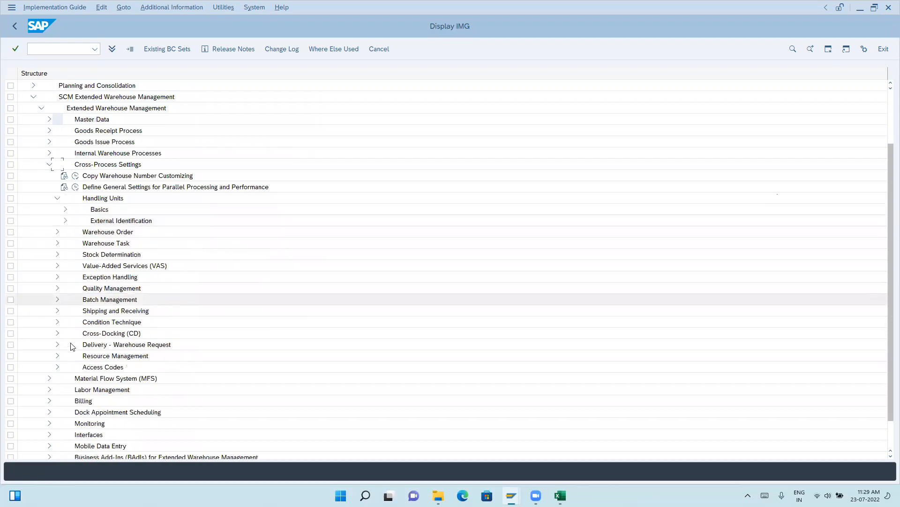
Expand Shipping and Receiving > General Settings, check its activities for print settings, and collapse the Shipping and Receiving branch.
{"action": "left_click", "coordinate": [57, 312]}
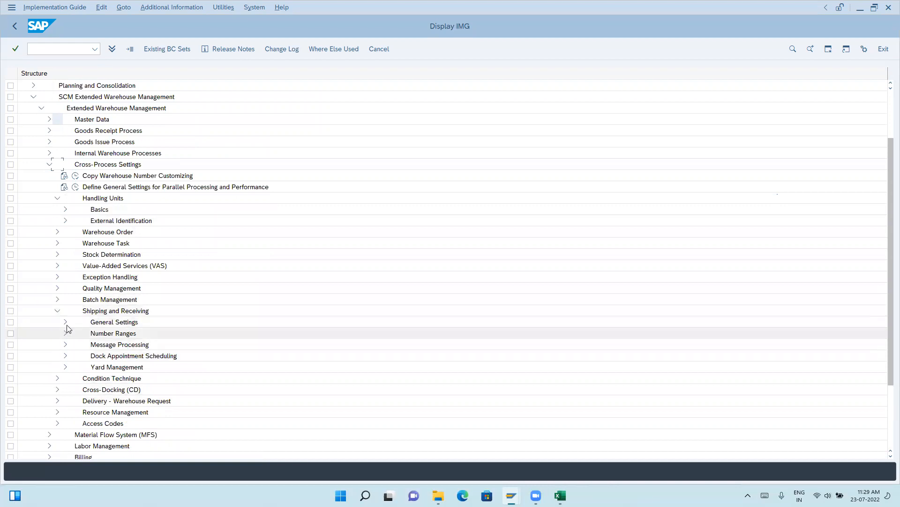
{"action": "left_click", "coordinate": [66, 323]}
{"action": "scroll", "coordinate": [75, 376], "scroll_direction": "down", "scroll_amount": 2}
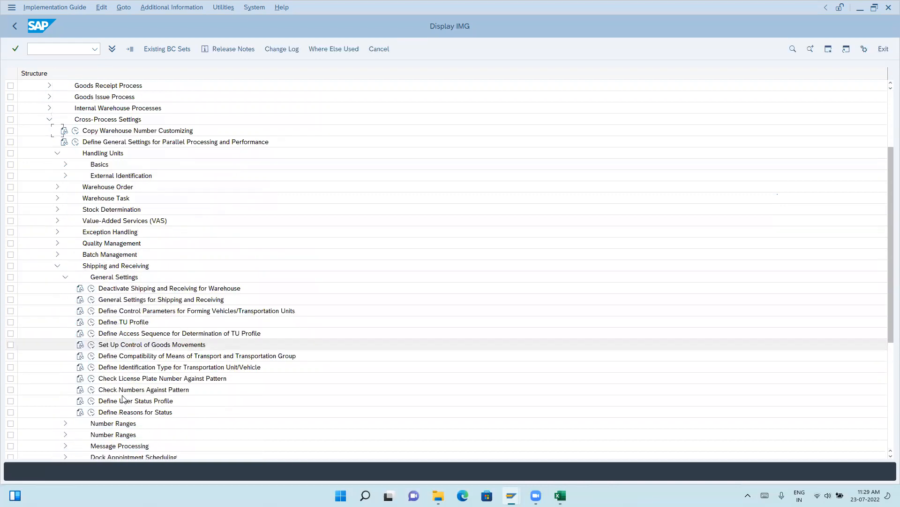
{"action": "scroll", "coordinate": [75, 410], "scroll_direction": "down", "scroll_amount": 1}
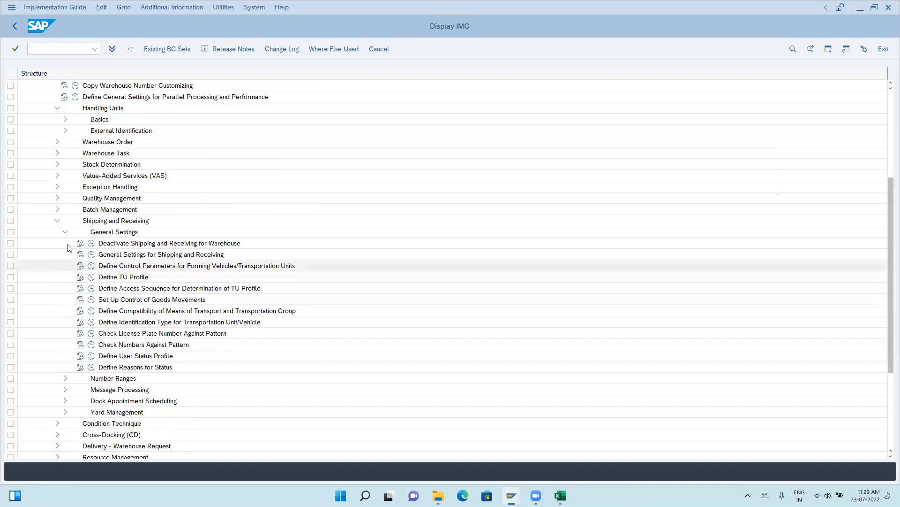
{"action": "left_click", "coordinate": [65, 232]}
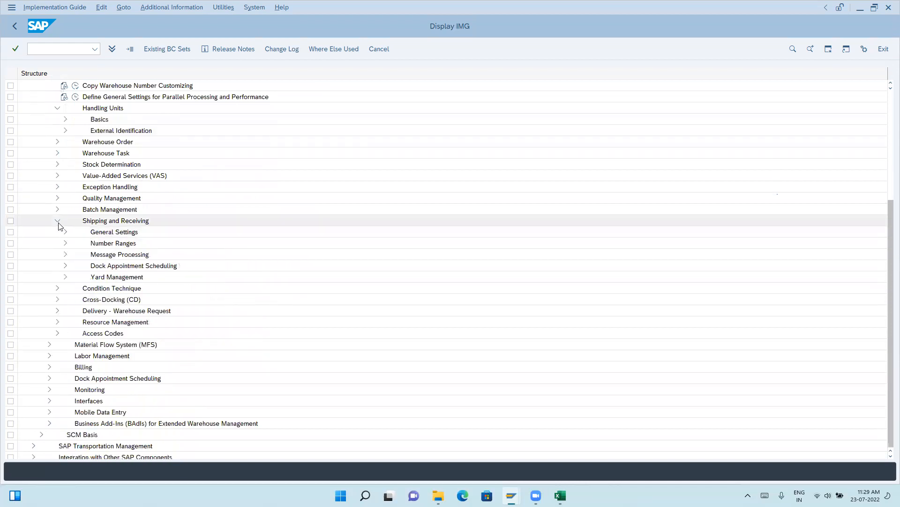
{"action": "left_click", "coordinate": [57, 220]}
Expand Delivery - Warehouse Request > Actions > Configure Action Scheduling and review its condition technique activities.
{"action": "left_click", "coordinate": [57, 300]}
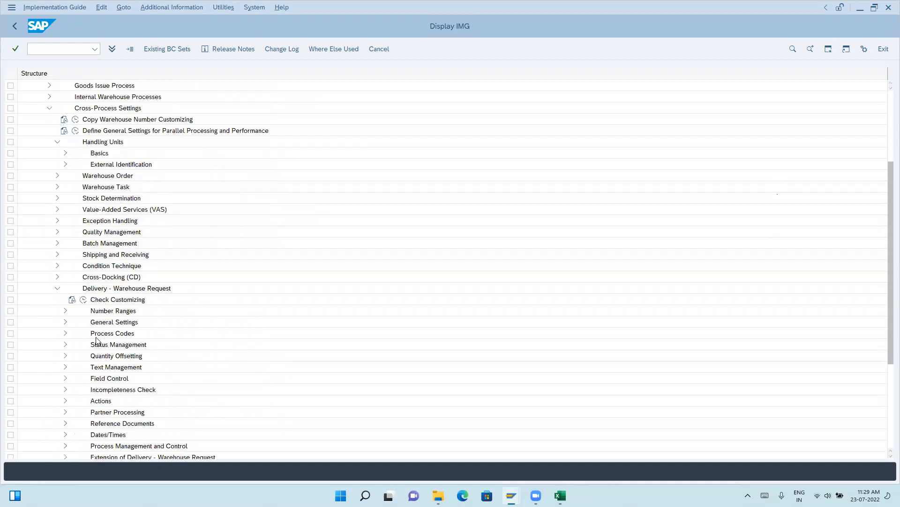
{"action": "scroll", "coordinate": [96, 340], "scroll_direction": "down", "scroll_amount": 5}
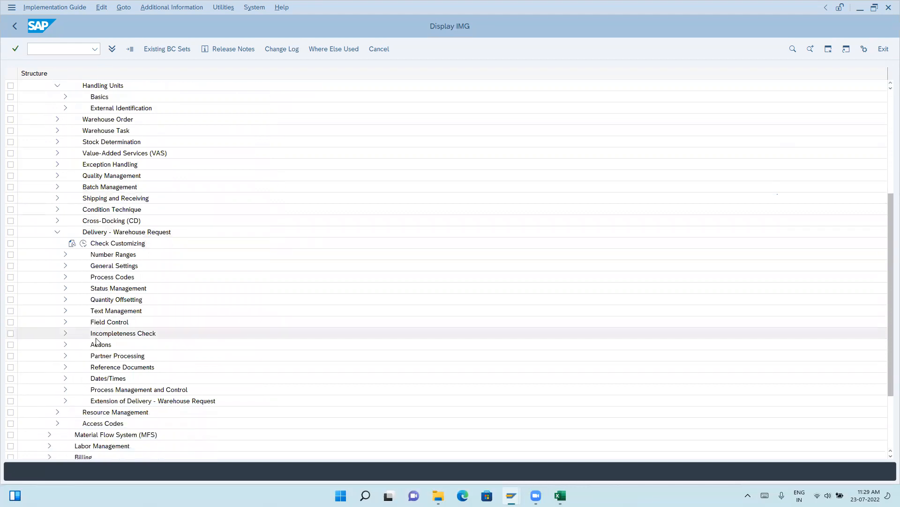
{"action": "left_click", "coordinate": [65, 344]}
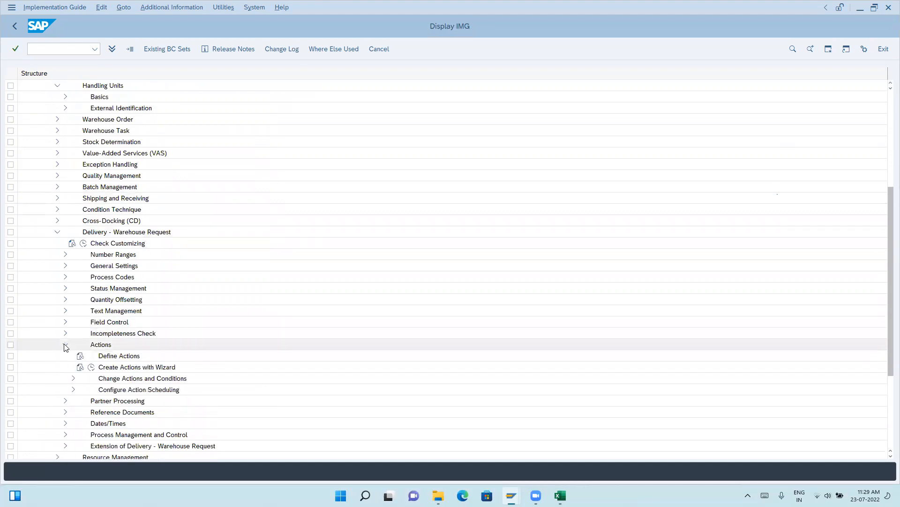
{"action": "left_click", "coordinate": [74, 390]}
{"action": "scroll", "coordinate": [184, 374], "scroll_direction": "down", "scroll_amount": 4}
{"action": "scroll", "coordinate": [163, 373], "scroll_direction": "down", "scroll_amount": 4}
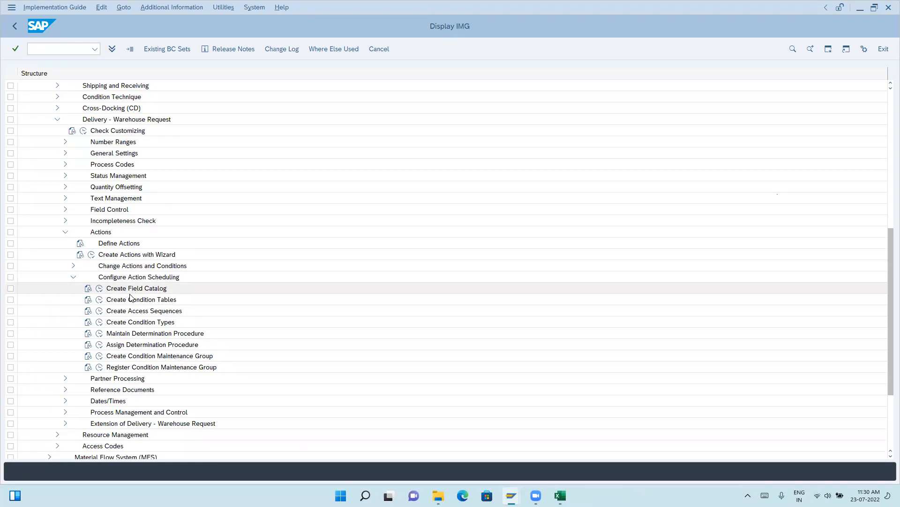
Collapse Configure Action Scheduling, Actions and the Delivery - Warehouse Request branch, and decline the detailed description of the connection error.
{"action": "left_click", "coordinate": [74, 277]}
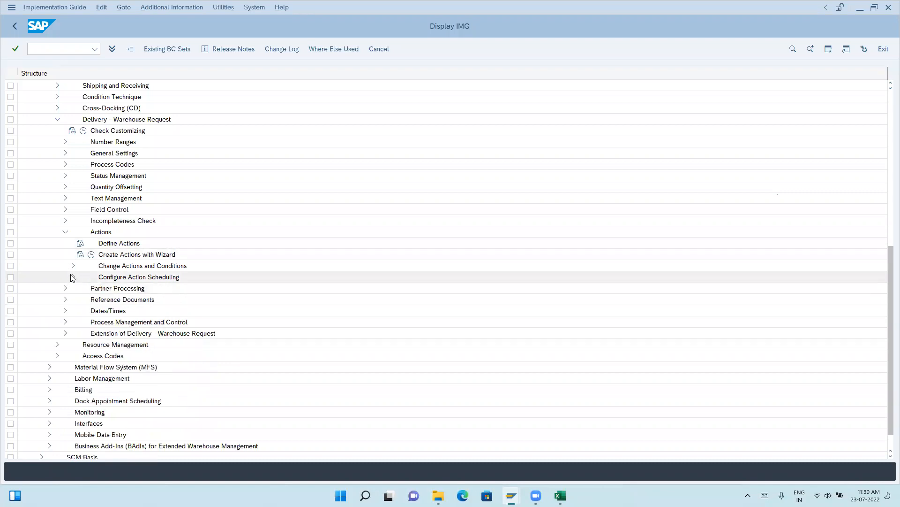
{"action": "left_click", "coordinate": [65, 233]}
{"action": "scroll", "coordinate": [89, 321], "scroll_direction": "up", "scroll_amount": 2}
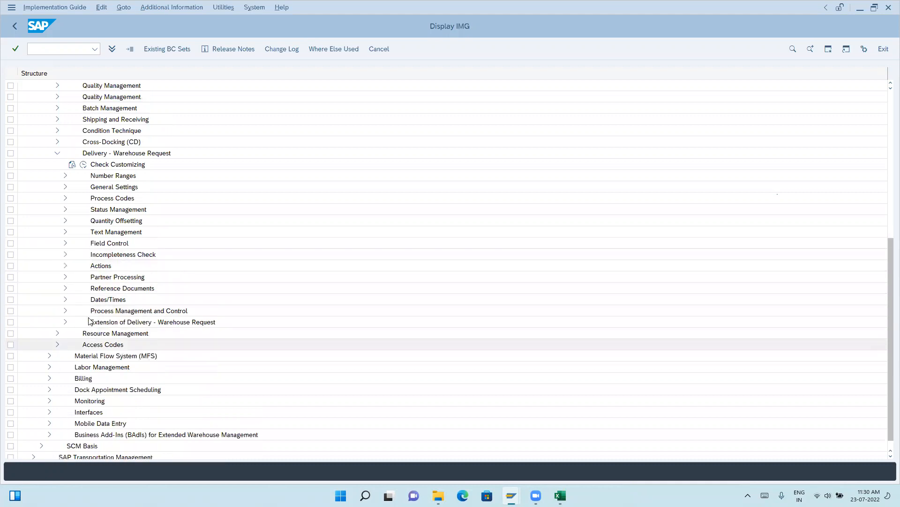
{"action": "scroll", "coordinate": [89, 321], "scroll_direction": "up", "scroll_amount": 3}
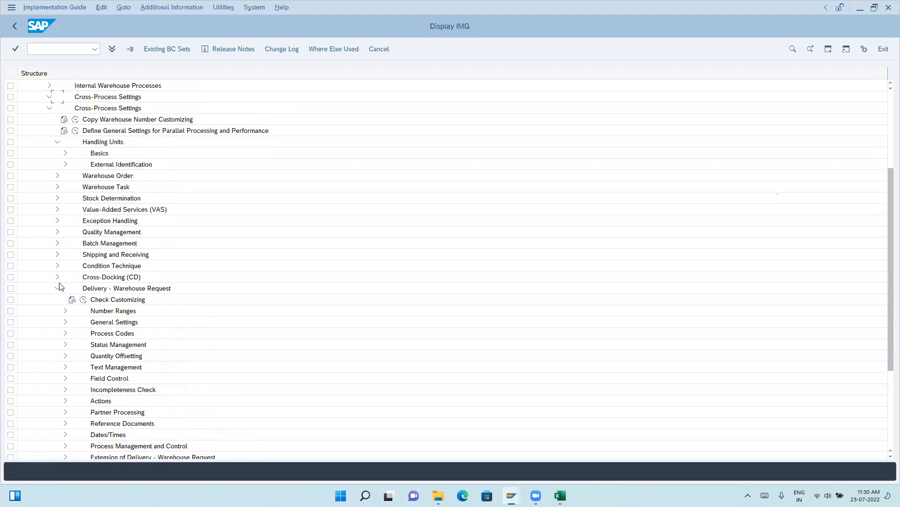
{"action": "left_click", "coordinate": [57, 300]}
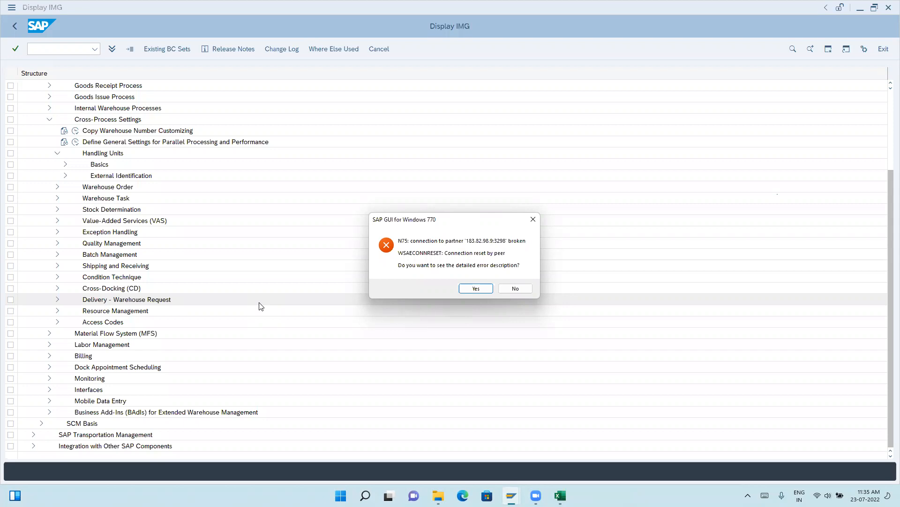
{"action": "left_click", "coordinate": [523, 291]}
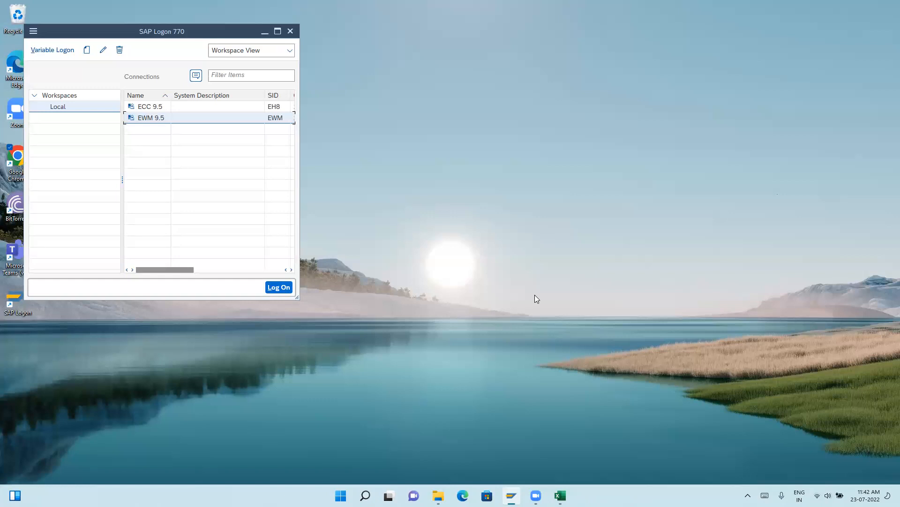
Close the SAP Logon 770 window with the ECC 9.5 and EWM 9.5 connections.
{"action": "left_click", "coordinate": [291, 31]}
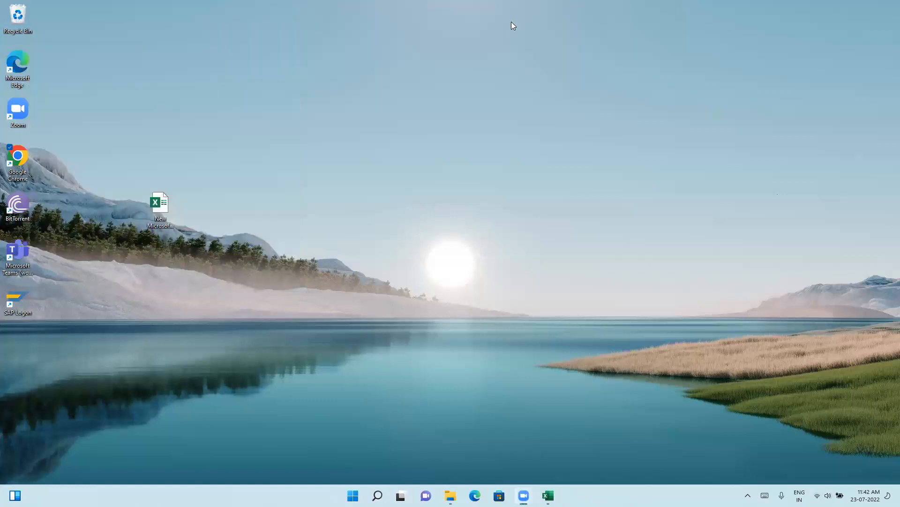